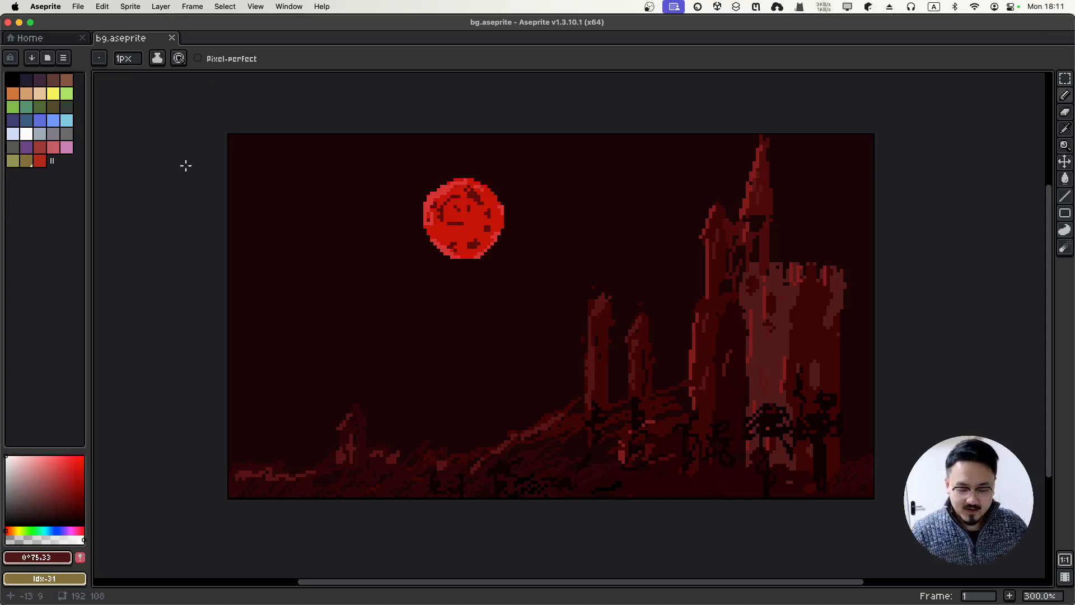
Leave the bg.aseprite castle scene and show all open windows in Mission Control
{"action": "key", "text": "ctrl+Up"}
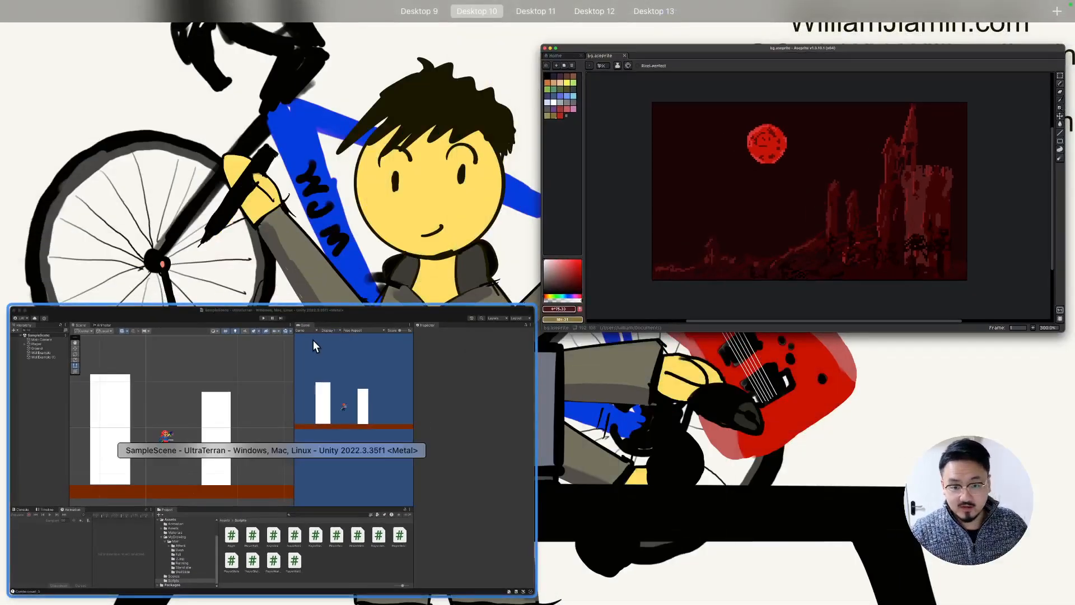
Bring the full-screen Unity SampleScene editor to the front
{"action": "left_click", "coordinate": [313, 341]}
{"action": "key", "text": "ctrl+Right"}
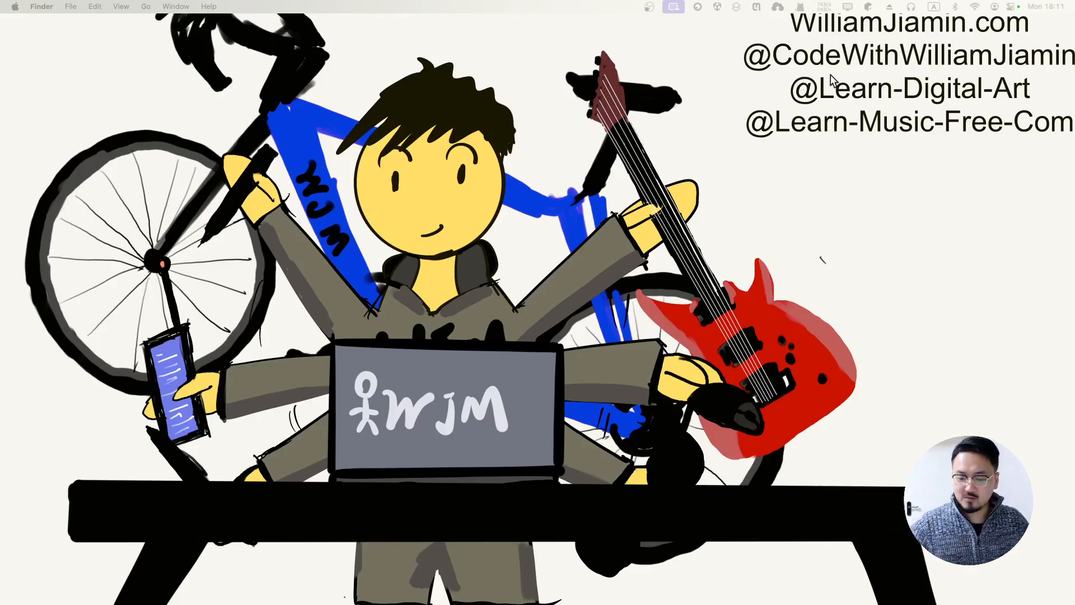
{"action": "key", "text": "ctrl+Left"}
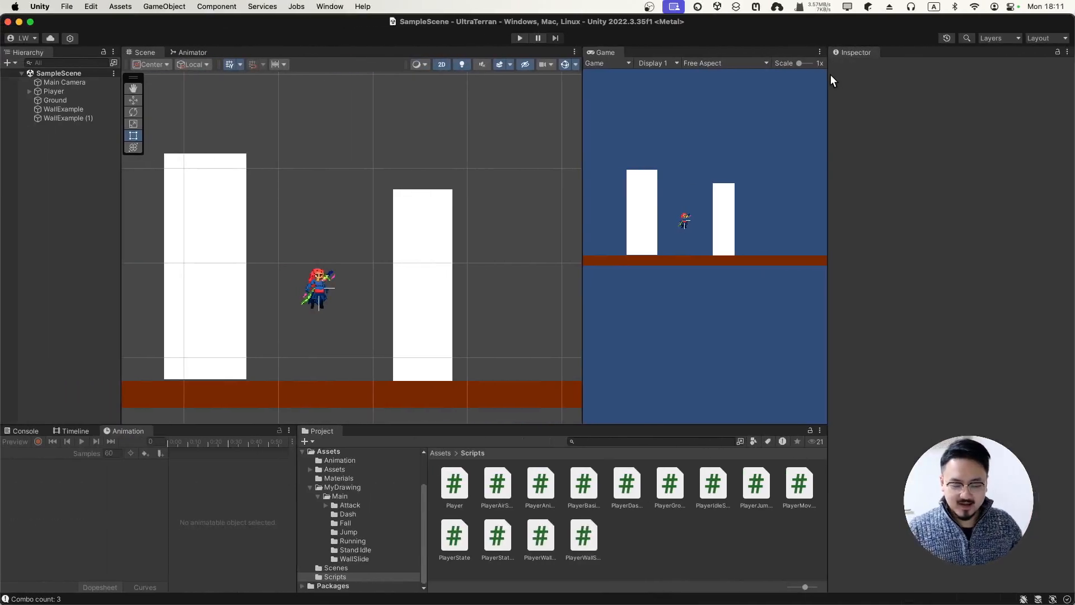
Start play mode and test running left and right plus wall jumps on both walls
{"action": "left_click", "coordinate": [513, 40]}
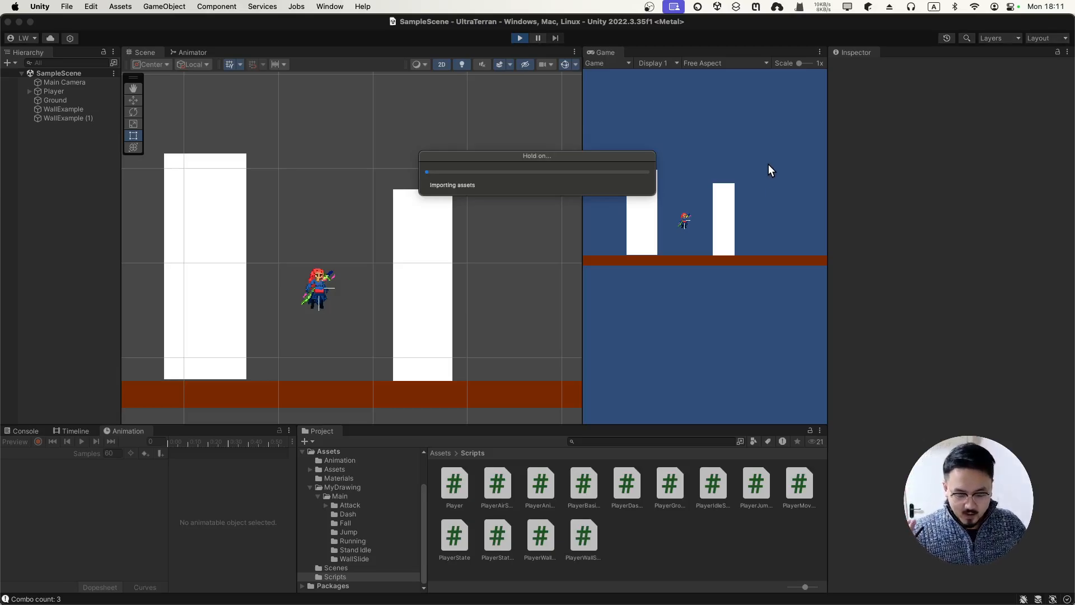
{"action": "key", "text": "a"}
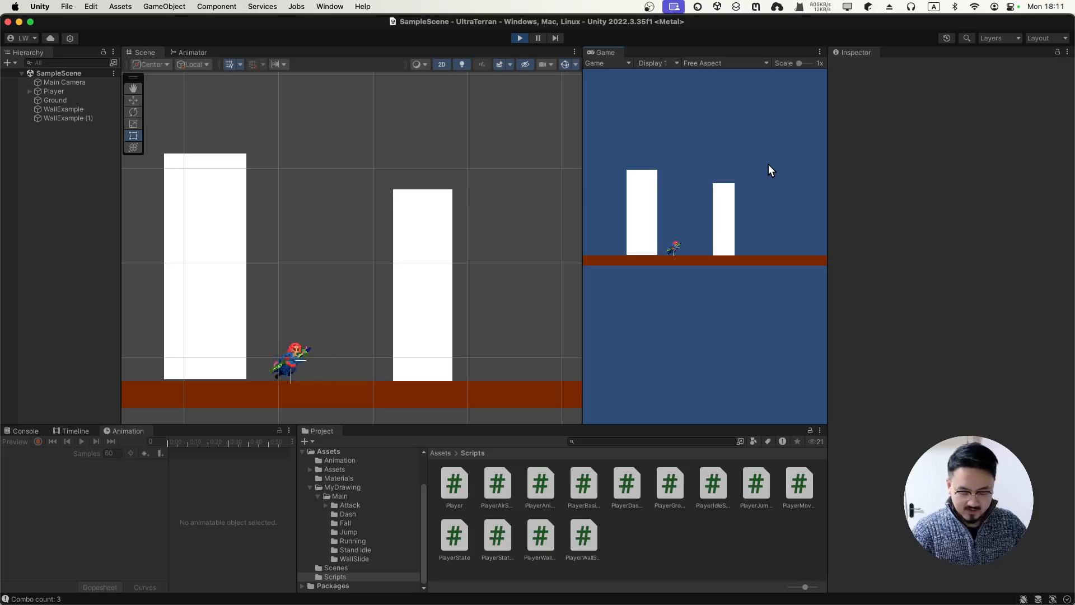
{"action": "key", "text": "space"}
{"action": "key", "text": "a"}
{"action": "key", "text": "d"}
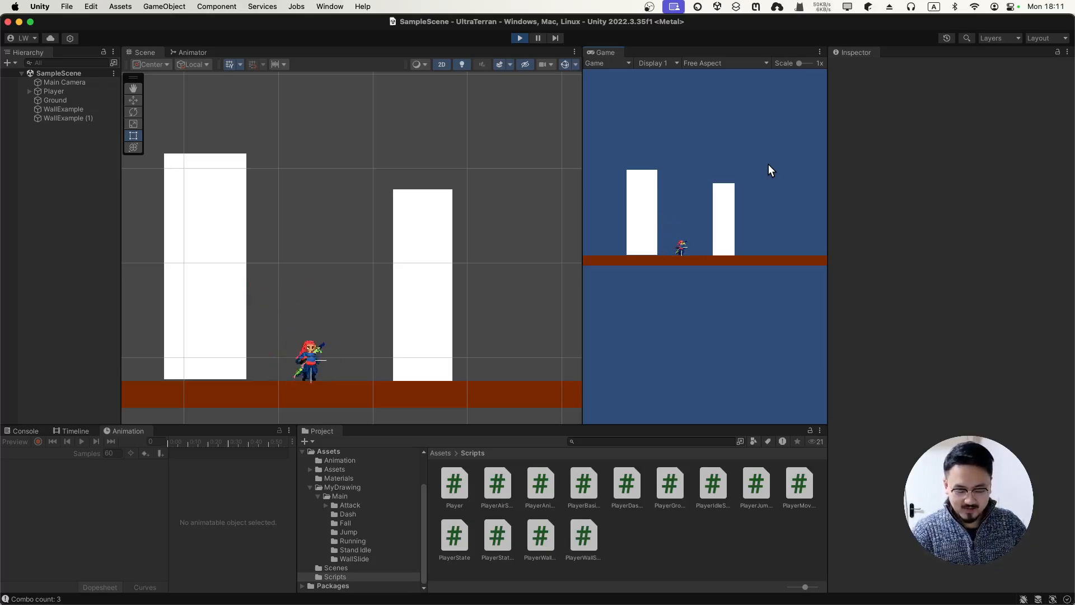
{"action": "key", "text": "space"}
{"action": "key", "text": "space"}
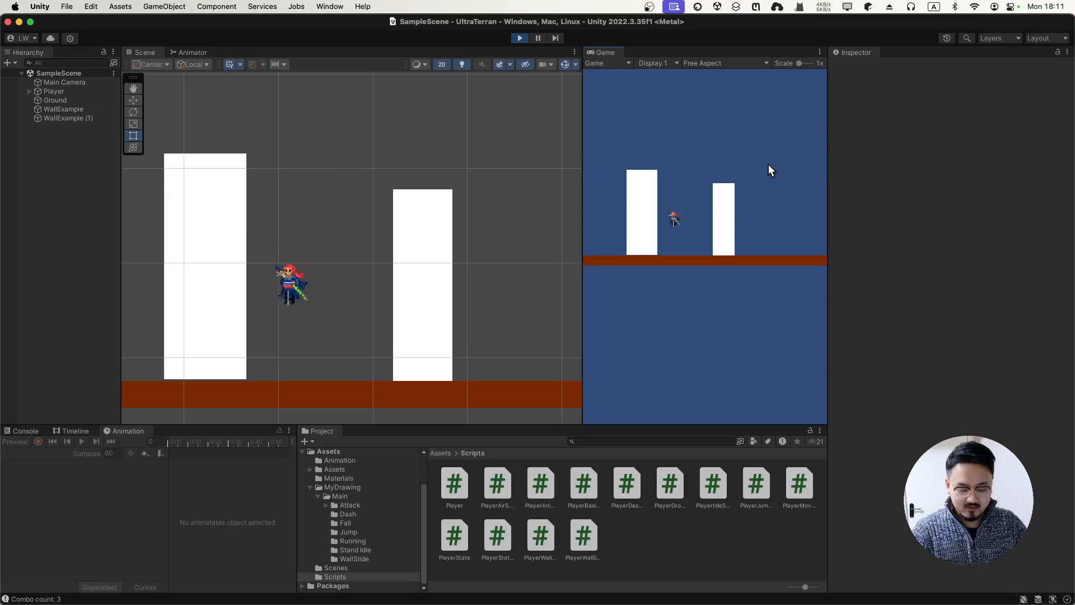
{"action": "key", "text": "d"}
{"action": "key", "text": "a"}
{"action": "key", "text": "d"}
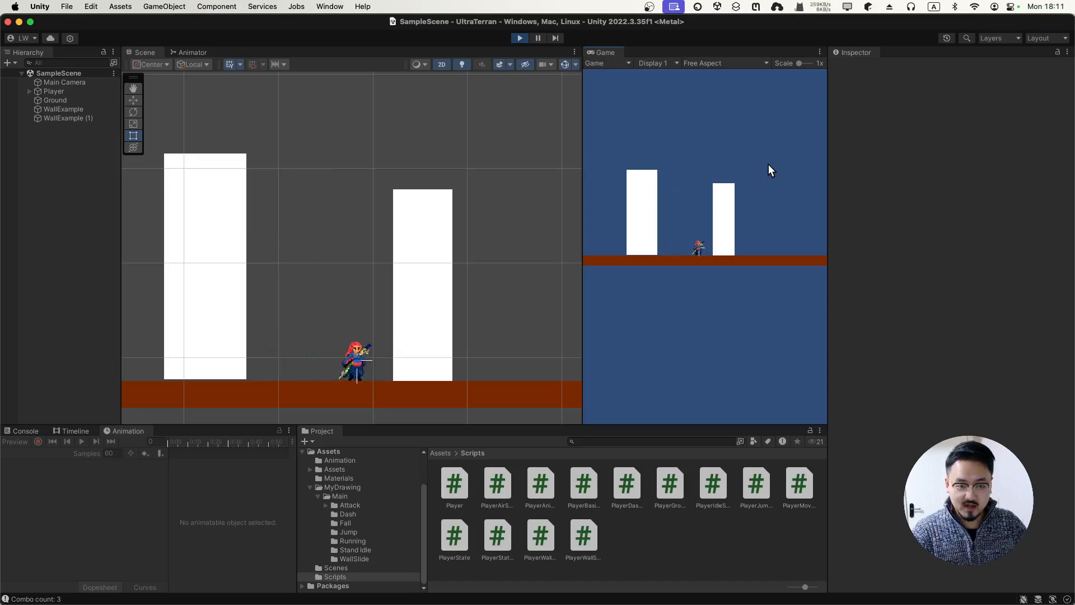
Test a jump, a dash right, a sword slash and a left-wall slide
{"action": "key", "text": "a"}
{"action": "key", "text": "space"}
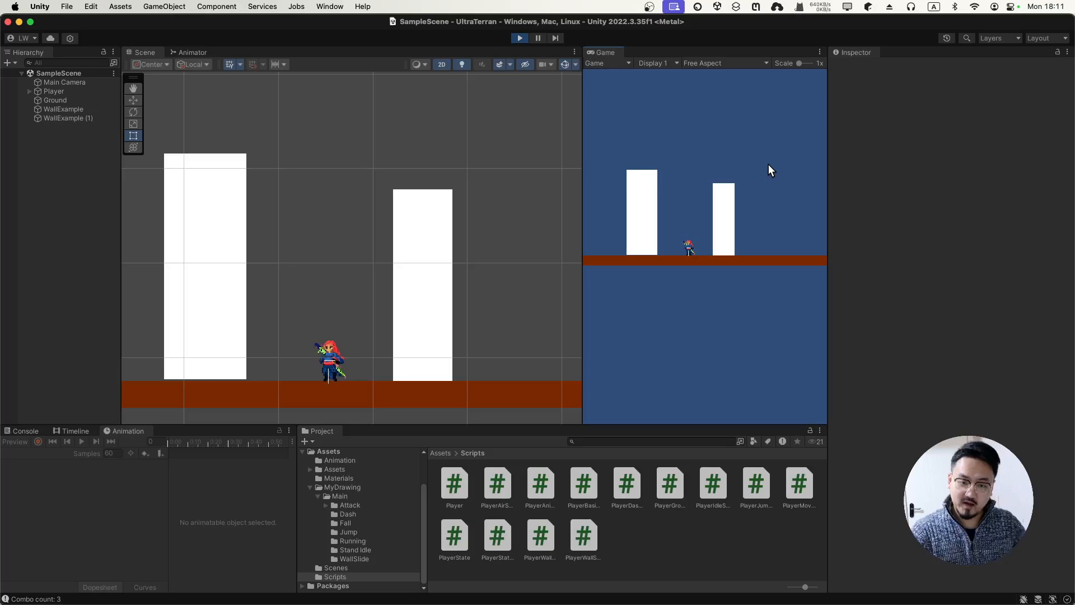
{"action": "key", "text": "a"}
{"action": "key", "text": "d"}
{"action": "key", "text": "a"}
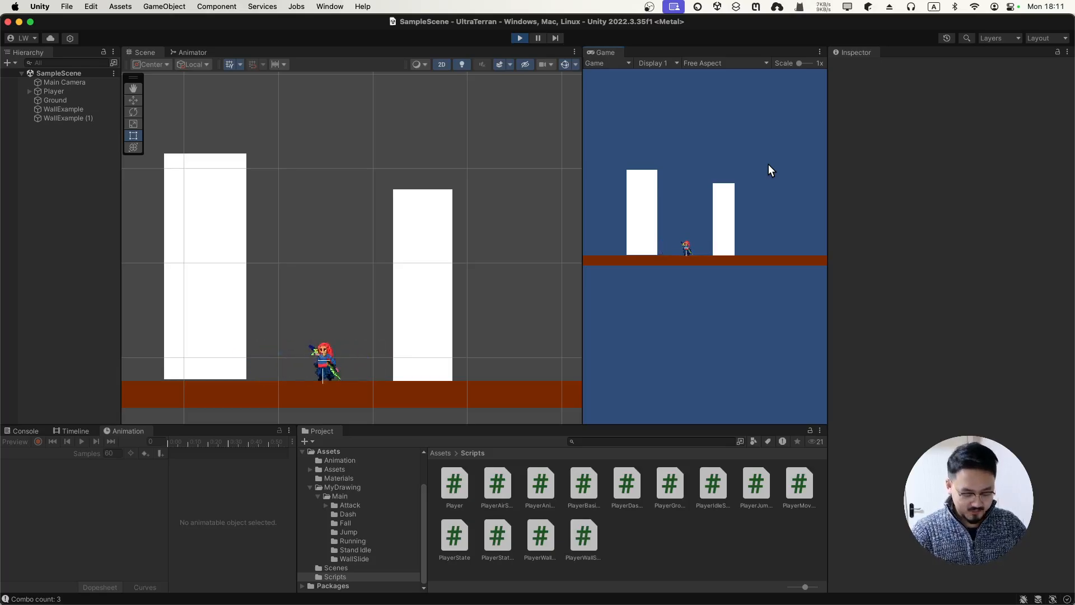
{"action": "left_click", "coordinate": [768, 164]}
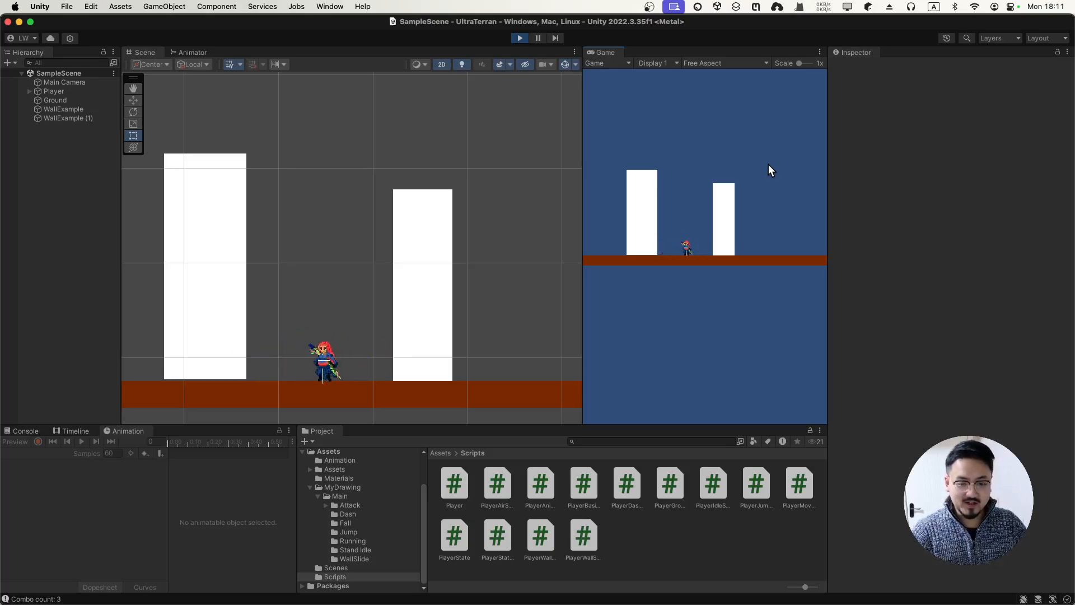
{"action": "key", "text": "space"}
{"action": "key", "text": "a"}
{"action": "key", "text": "d"}
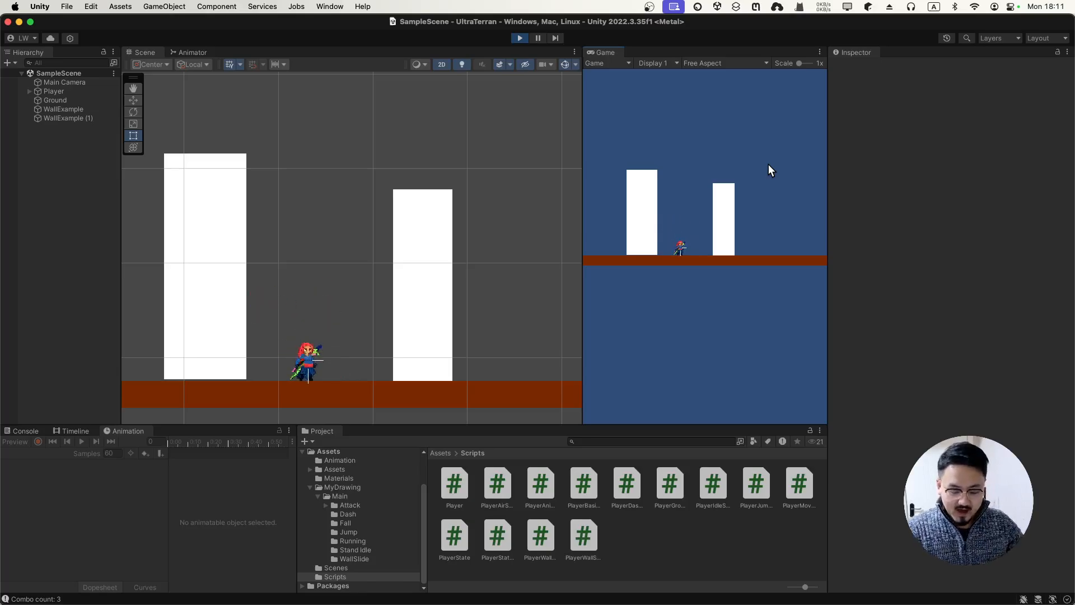
Switch desktops until the Aseprite castle background is back in front
{"action": "key", "text": "ctrl+Right"}
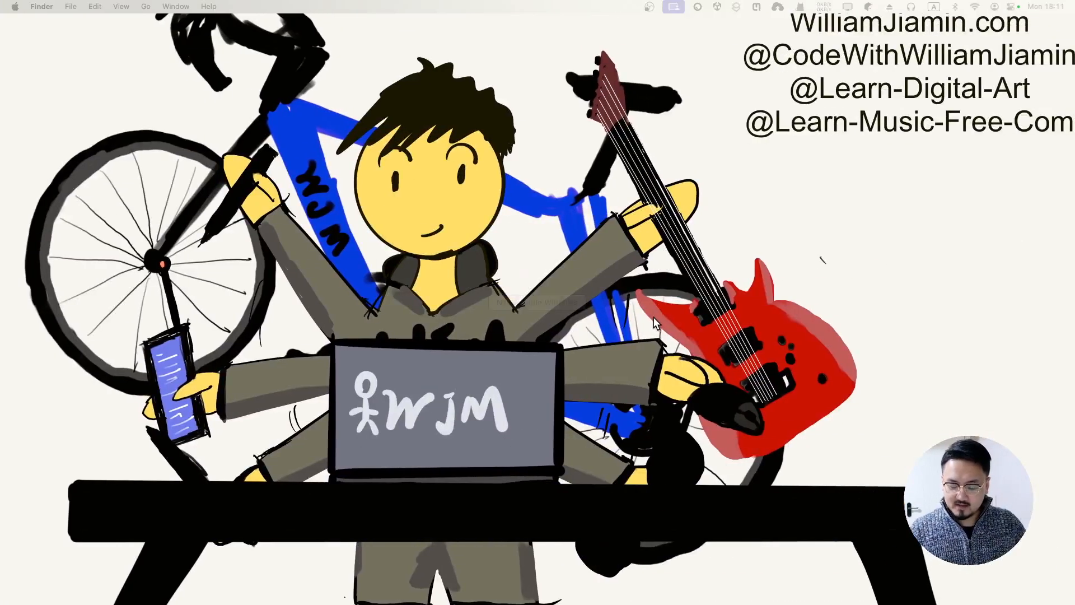
{"action": "key", "text": "ctrl+Up"}
{"action": "key", "text": "ctrl+Left"}
Stop the running Unity game, then return to bg.aseprite in Aseprite
{"action": "left_click", "coordinate": [361, 277]}
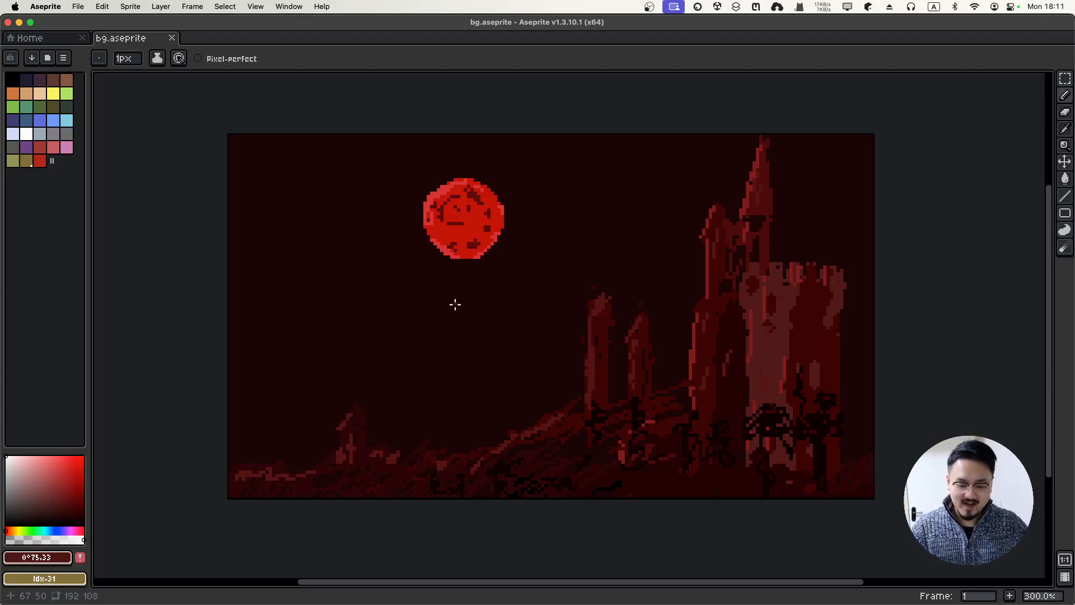
{"action": "key", "text": "ctrl+Up"}
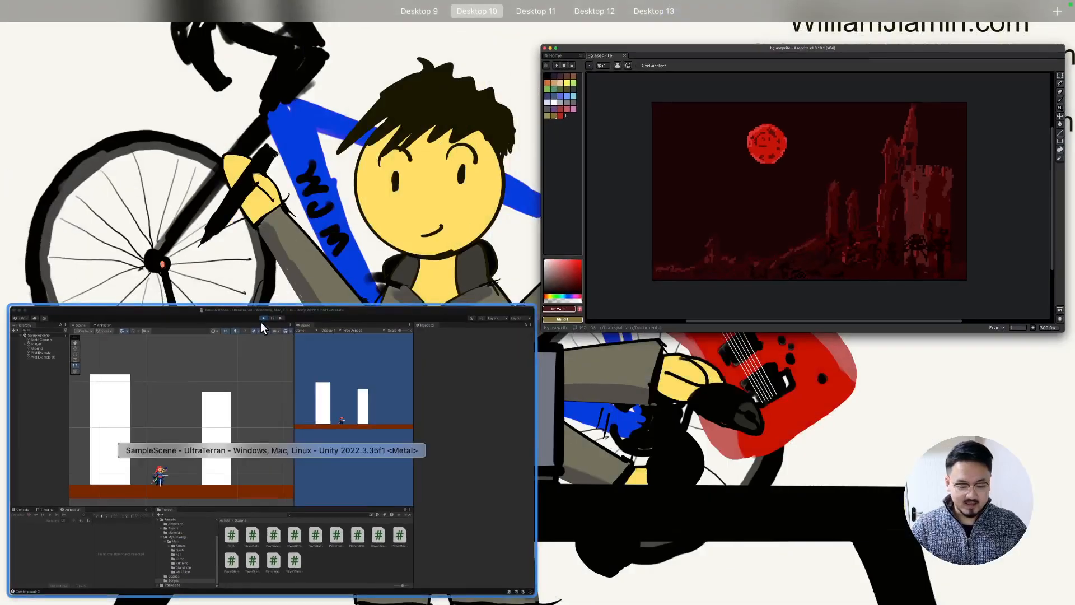
{"action": "left_click", "coordinate": [280, 354]}
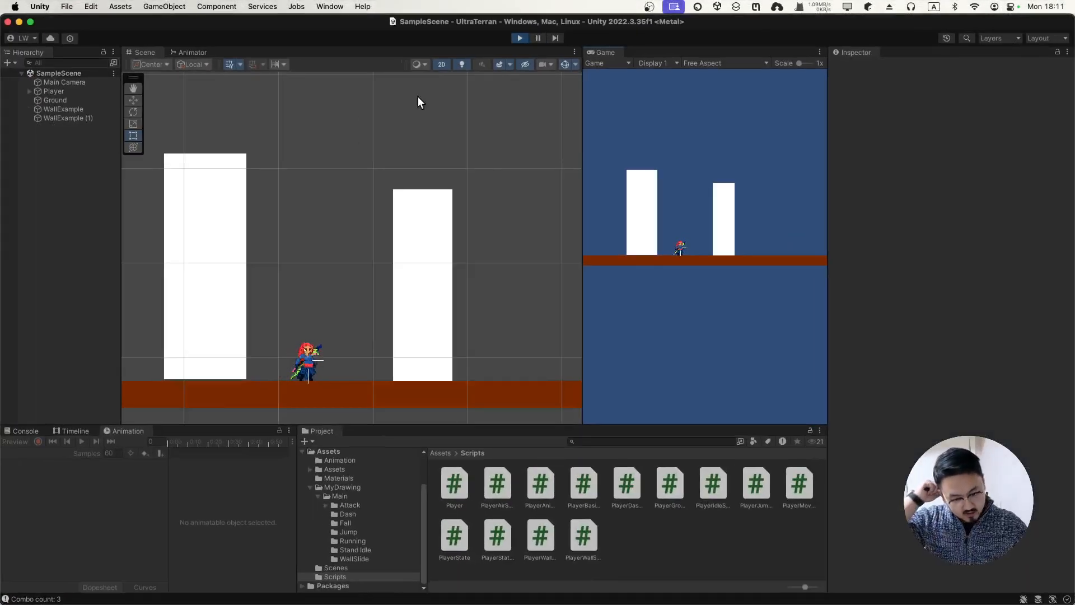
{"action": "left_click", "coordinate": [519, 38]}
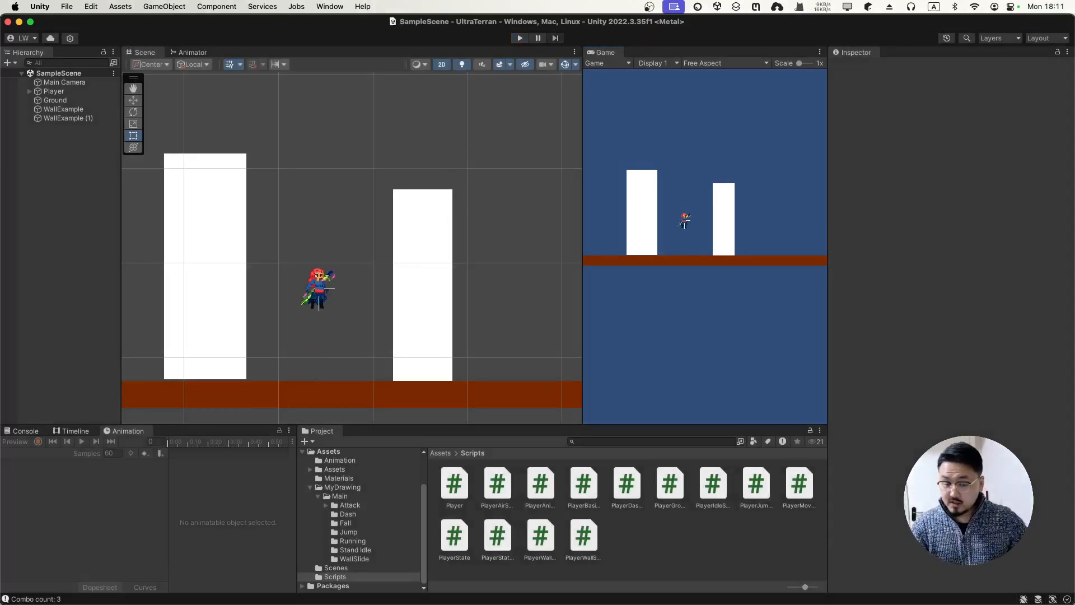
{"action": "key", "text": "ctrl+Up"}
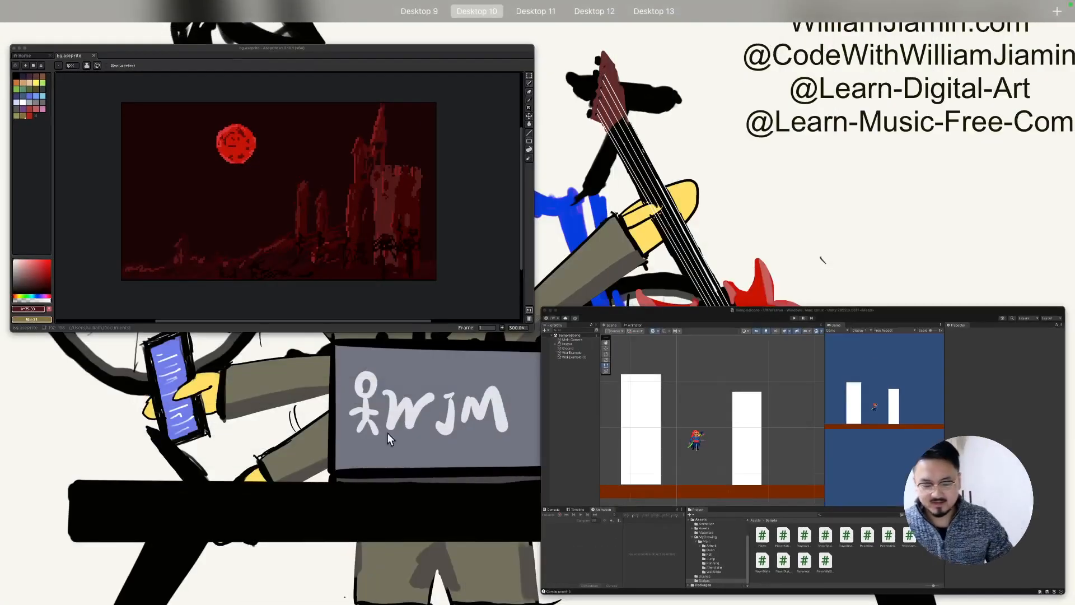
{"action": "left_click", "coordinate": [296, 248]}
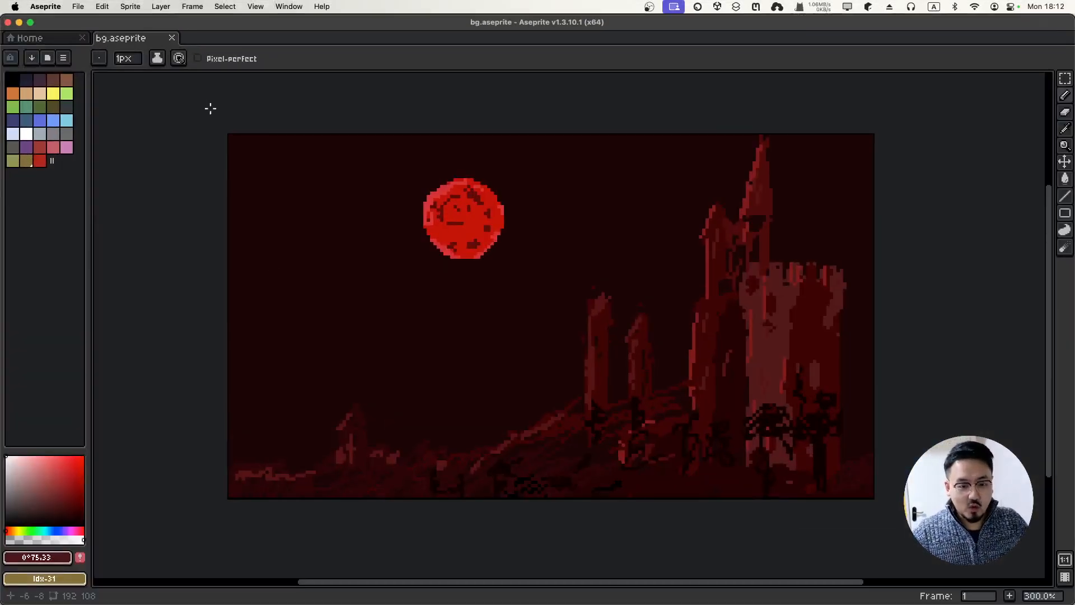
Close bg.aseprite and create Sprite-0001, a 192×108 transparent sprite
{"action": "left_click", "coordinate": [174, 39]}
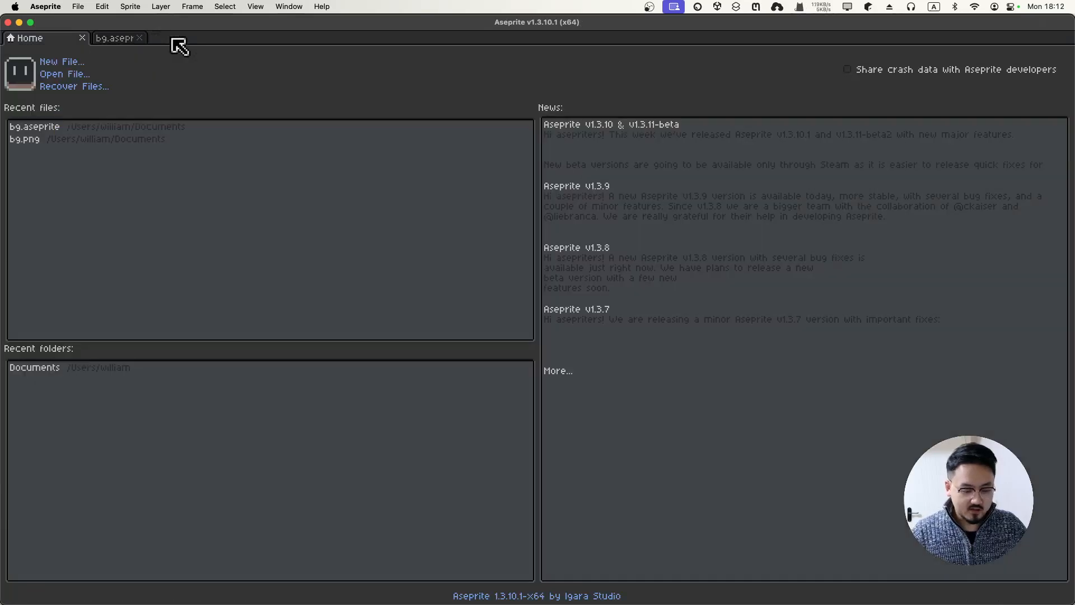
{"action": "left_click", "coordinate": [69, 61]}
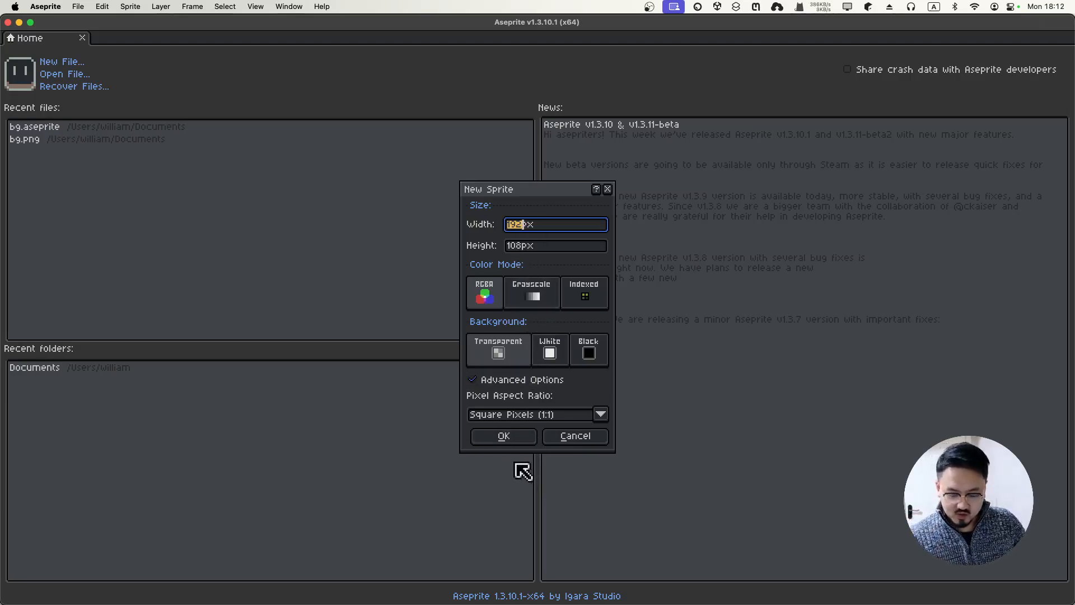
{"action": "left_click", "coordinate": [506, 444]}
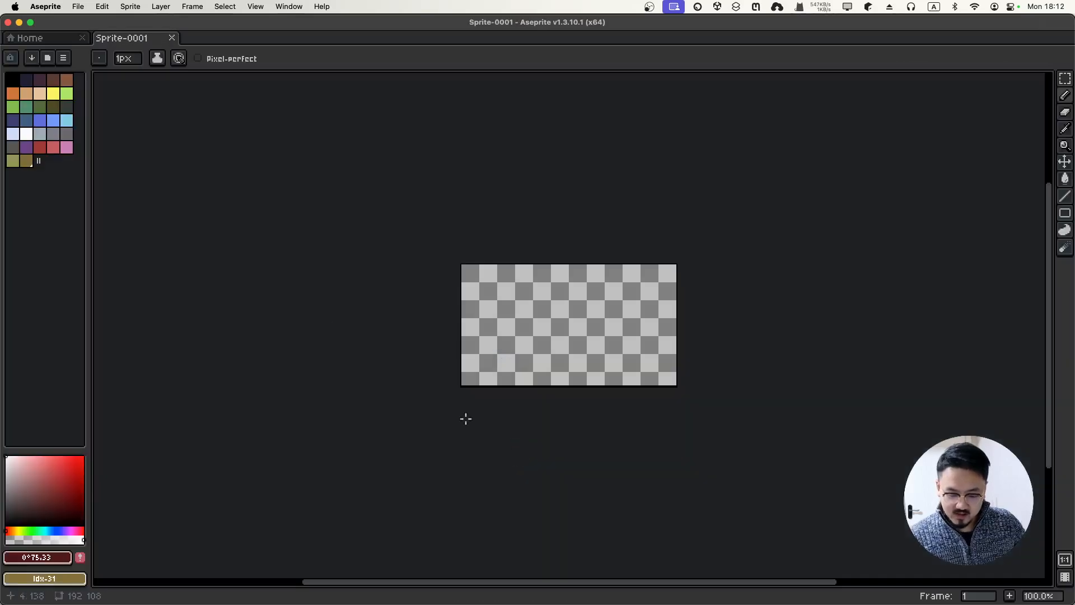
Zoom the blank canvas to 300% and pan it into the centre of the view
{"action": "scroll", "coordinate": [527, 315], "scroll_direction": "down", "scroll_amount": 3}
{"action": "scroll", "coordinate": [526, 315], "scroll_direction": "up", "scroll_amount": 3}
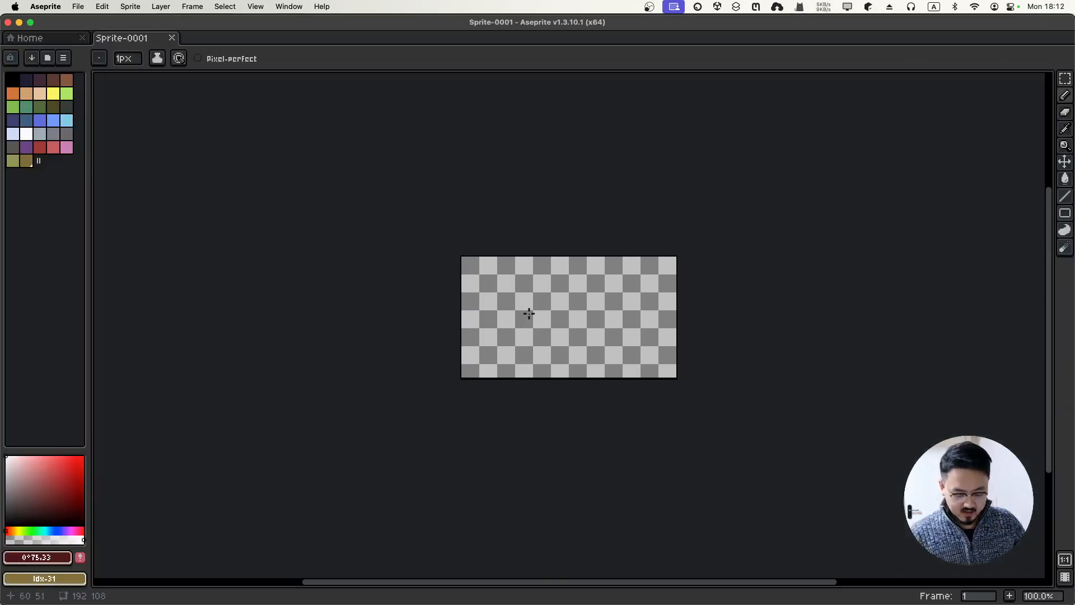
{"action": "scroll", "coordinate": [529, 314], "scroll_direction": "down", "scroll_amount": 4}
{"action": "scroll", "coordinate": [529, 315], "scroll_direction": "up", "scroll_amount": 7}
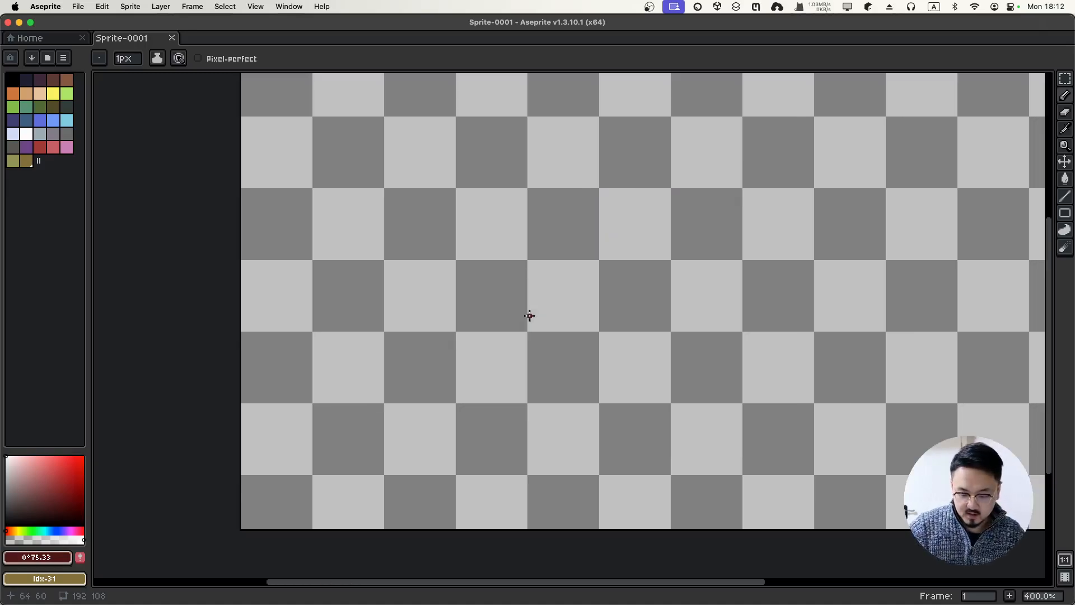
{"action": "scroll", "coordinate": [529, 314], "scroll_direction": "down", "scroll_amount": 2}
{"action": "scroll", "coordinate": [529, 314], "scroll_direction": "up", "scroll_amount": 1}
{"action": "key", "text": "space"}
{"action": "left_click_drag", "start_coordinate": [566, 319], "coordinate": [468, 352]}
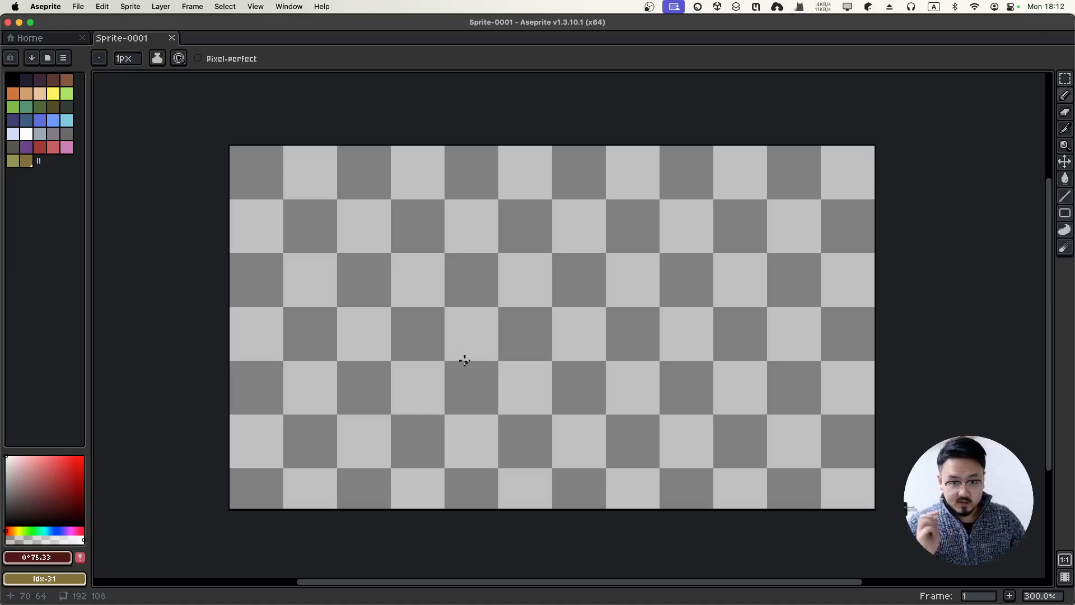
Add the Tilemap 1 layer with a 16×16 grid from Layer > New > New Tilemap Layer
{"action": "left_click", "coordinate": [167, 10]}
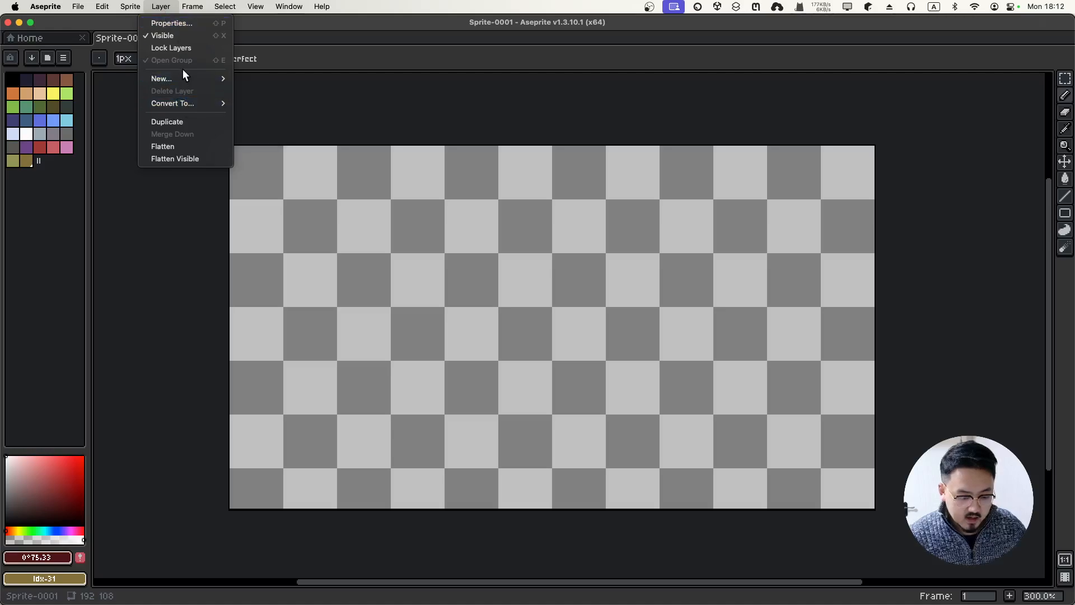
{"action": "mouse_move", "coordinate": [189, 78]}
{"action": "left_click", "coordinate": [296, 152]}
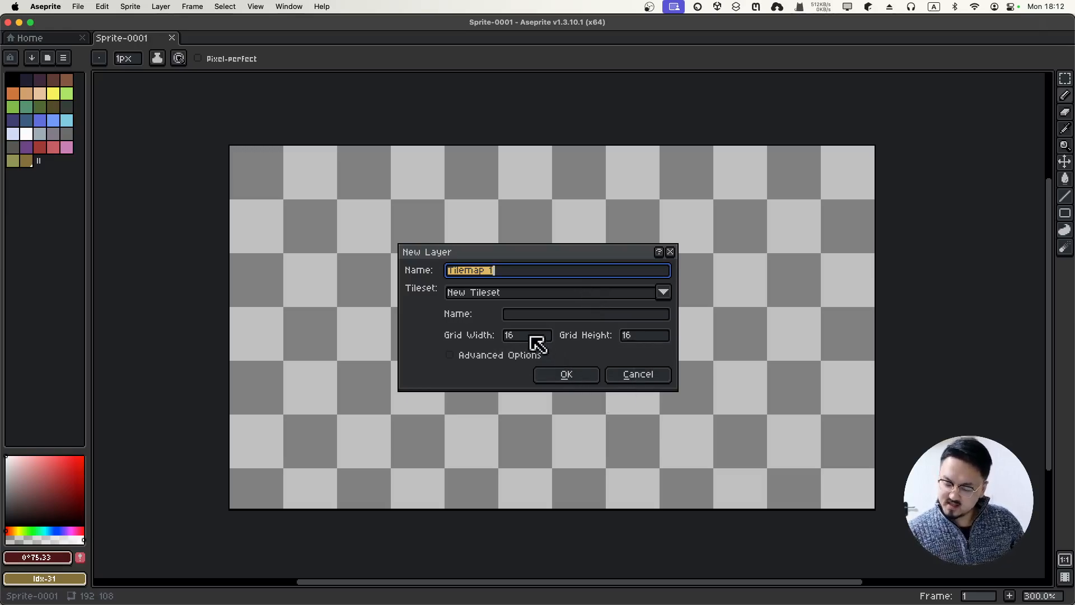
{"action": "left_click", "coordinate": [566, 376]}
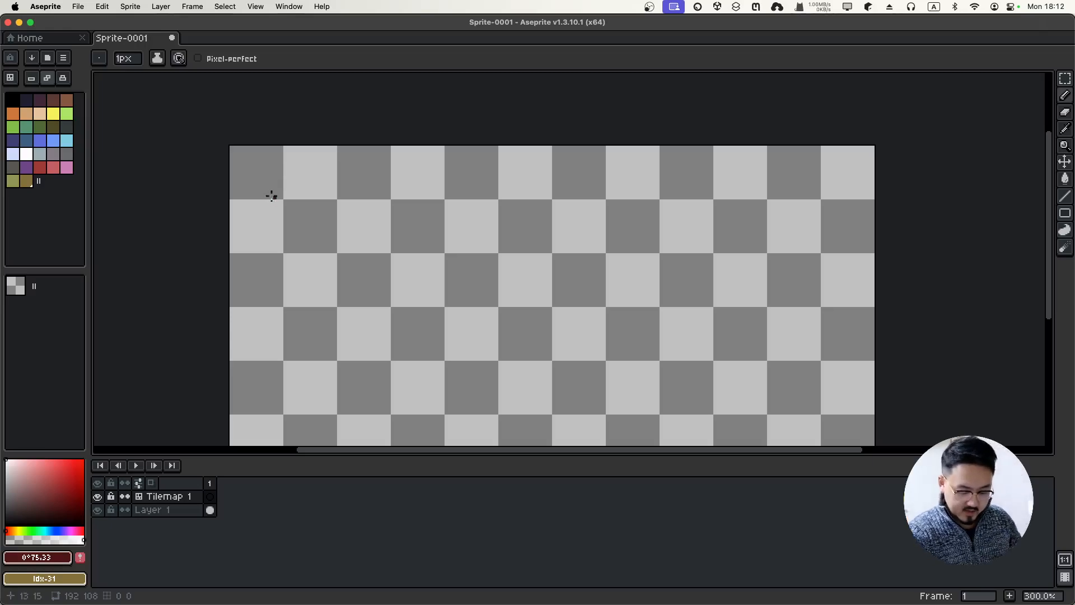
Pick black, pencil a trial box on Tilemap 1, then undo the strokes
{"action": "left_click", "coordinate": [12, 99]}
{"action": "left_click_drag", "start_coordinate": [268, 175], "coordinate": [262, 240]}
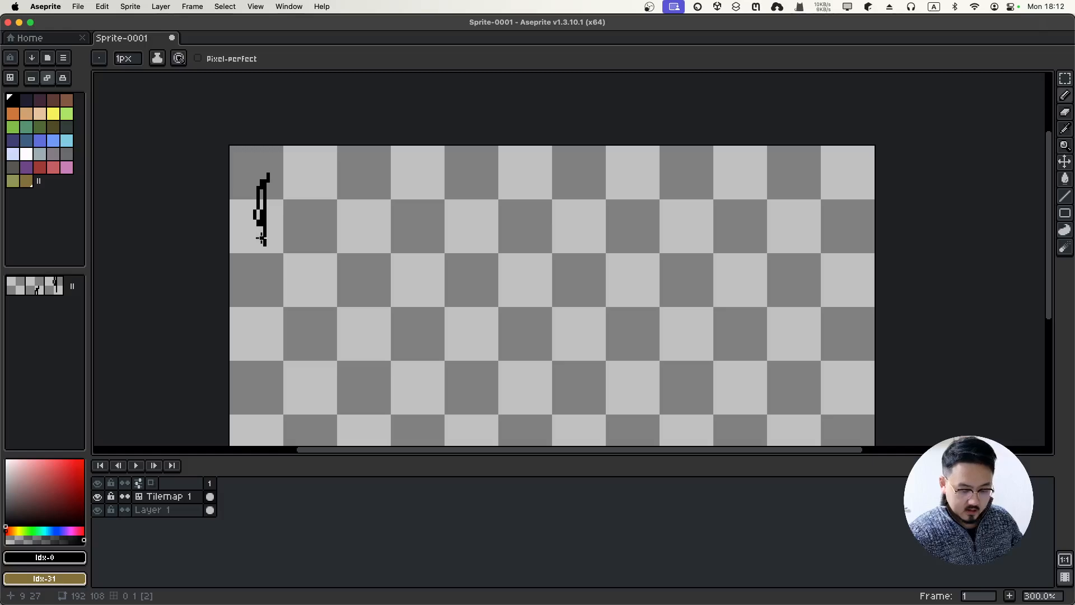
{"action": "mouse_move", "coordinate": [265, 176]}
{"action": "left_mouse_down"}
{"action": "mouse_move", "coordinate": [322, 177]}
{"action": "mouse_move", "coordinate": [320, 246]}
{"action": "mouse_move", "coordinate": [268, 236]}
{"action": "mouse_move", "coordinate": [314, 238]}
{"action": "left_mouse_up"}
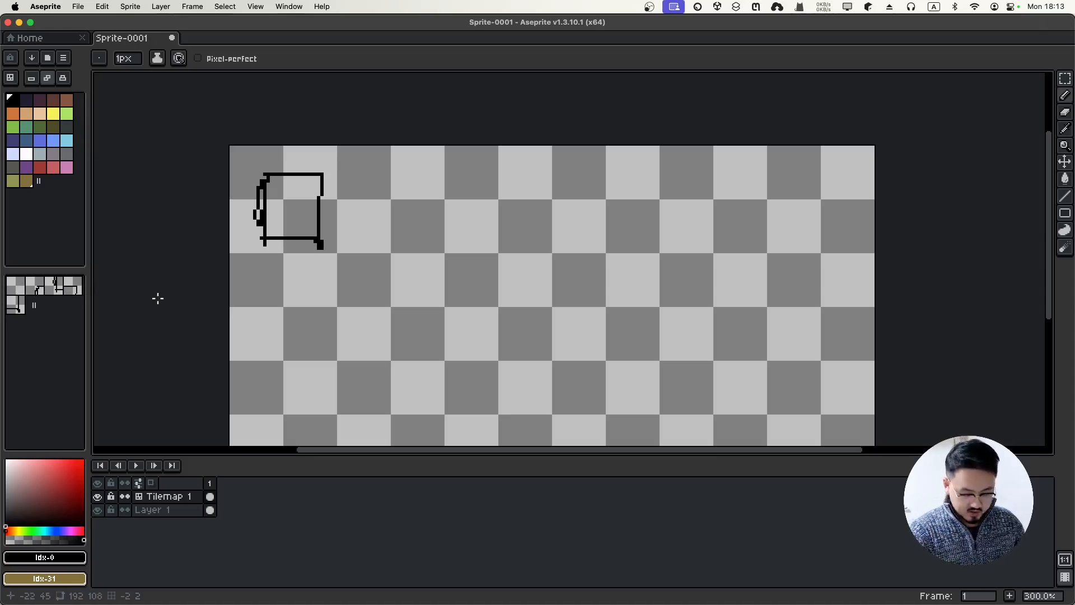
{"action": "key", "text": "super+z"}
{"action": "key", "text": "super+z"}
{"action": "key", "text": "super+z"}
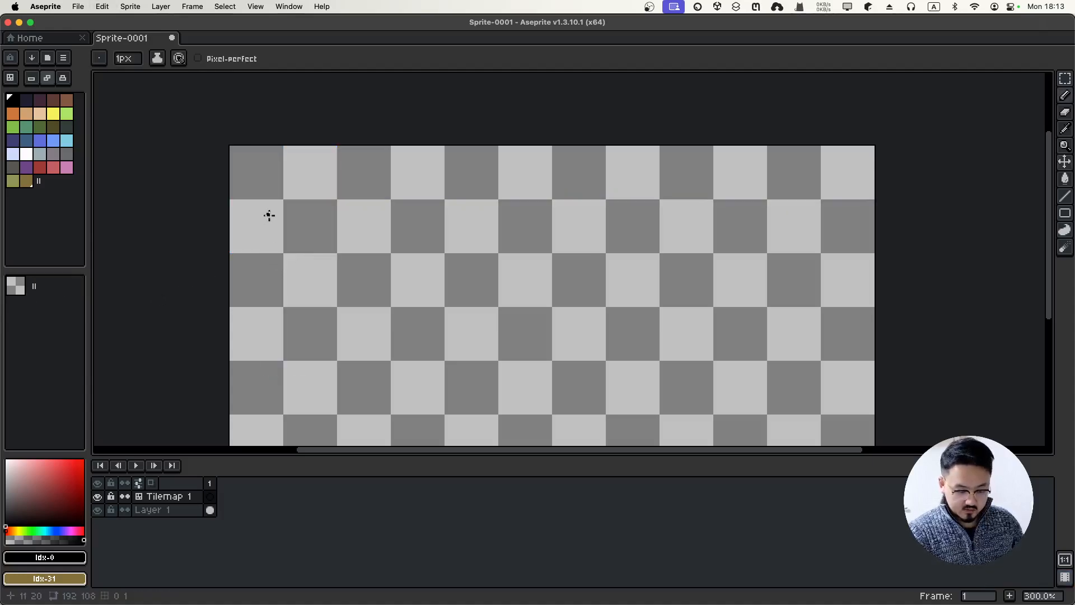
Draw a rough square outline in the top-left tile and select that tile in the tileset
{"action": "mouse_move", "coordinate": [266, 177]}
{"action": "left_mouse_down"}
{"action": "mouse_move", "coordinate": [258, 232]}
{"action": "mouse_move", "coordinate": [281, 173]}
{"action": "mouse_move", "coordinate": [317, 228]}
{"action": "mouse_move", "coordinate": [255, 236]}
{"action": "mouse_move", "coordinate": [308, 223]}
{"action": "mouse_move", "coordinate": [257, 188]}
{"action": "mouse_move", "coordinate": [267, 173]}
{"action": "mouse_move", "coordinate": [256, 193]}
{"action": "mouse_move", "coordinate": [284, 182]}
{"action": "mouse_move", "coordinate": [265, 228]}
{"action": "mouse_move", "coordinate": [311, 197]}
{"action": "mouse_move", "coordinate": [333, 219]}
{"action": "left_mouse_up"}
{"action": "key", "text": "super"}
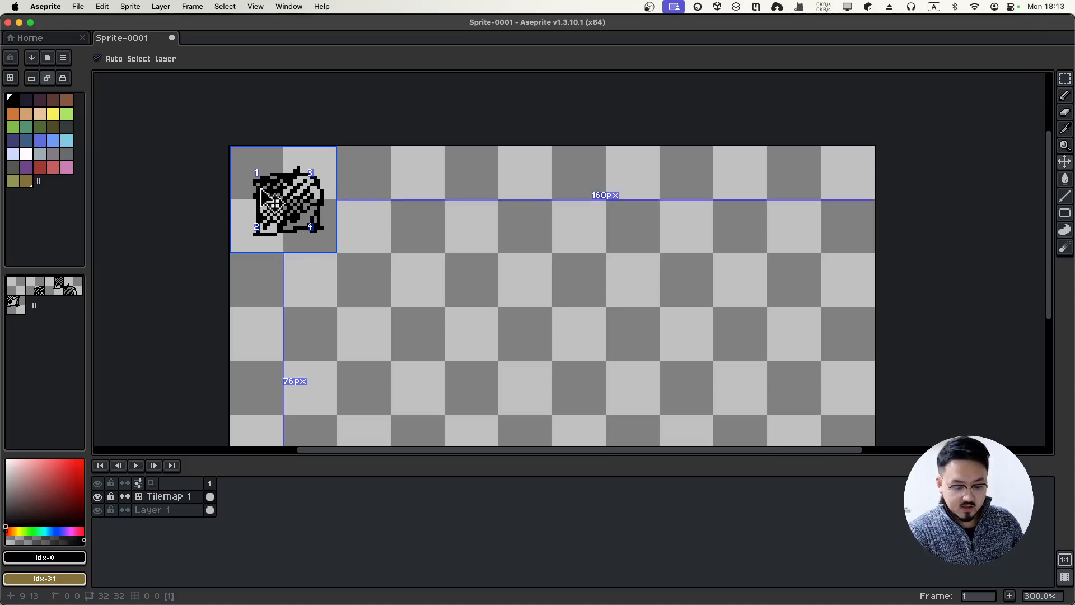
{"action": "key", "text": "b"}
{"action": "left_click", "coordinate": [35, 287]}
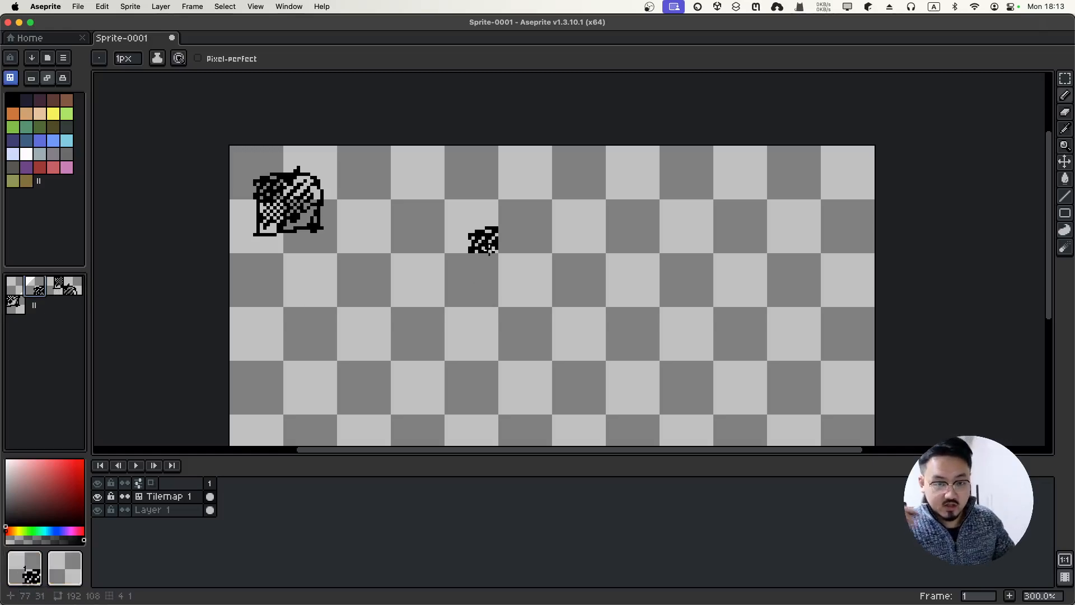
Stamp copies of the tile across two rows, then undo the stamps
{"action": "left_click", "coordinate": [481, 236]}
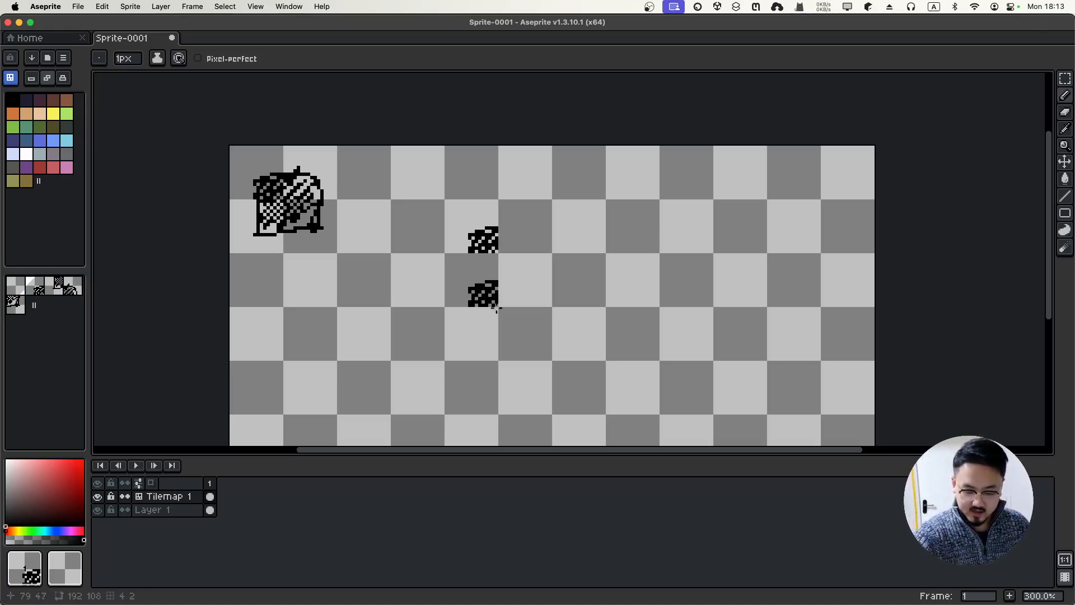
{"action": "left_click", "coordinate": [526, 238]}
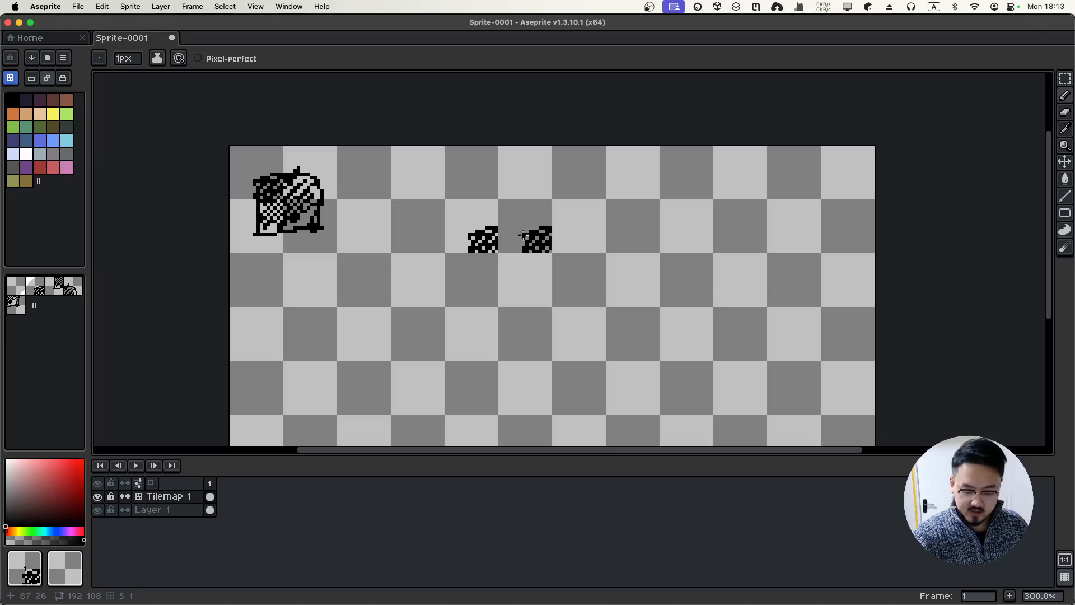
{"action": "left_click", "coordinate": [553, 237]}
{"action": "mouse_move", "coordinate": [632, 238]}
{"action": "left_mouse_down"}
{"action": "mouse_move", "coordinate": [756, 241]}
{"action": "mouse_move", "coordinate": [660, 264]}
{"action": "mouse_move", "coordinate": [465, 275]}
{"action": "left_mouse_up"}
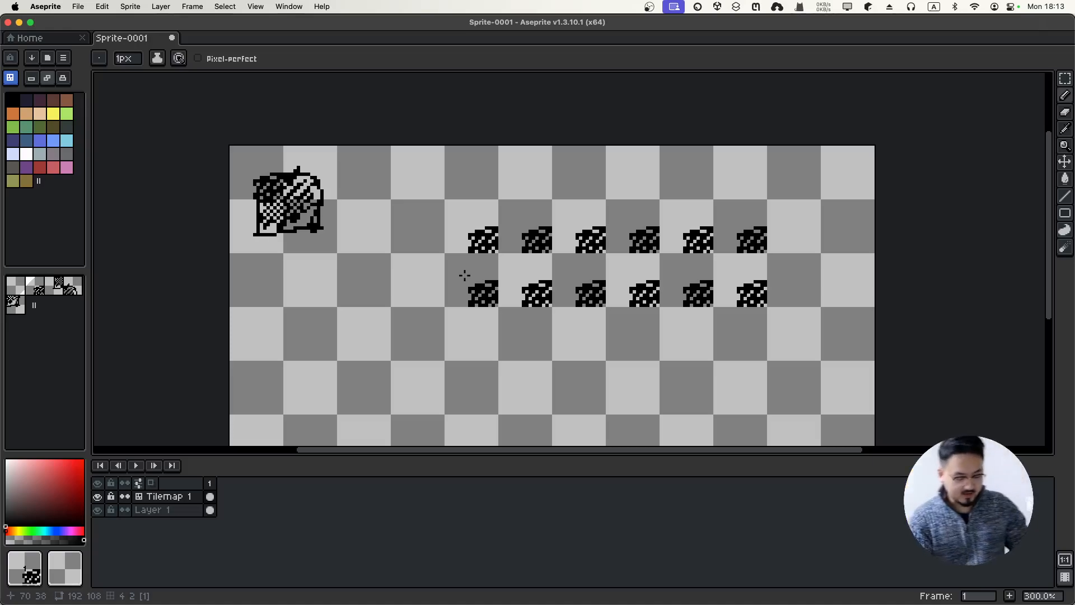
{"action": "key", "text": "super+z"}
{"action": "key", "text": "super+z"}
{"action": "key", "text": "super+z"}
{"action": "key", "text": "super+z"}
{"action": "key", "text": "super+z"}
{"action": "key", "text": "super+z"}
{"action": "key", "text": "super+z"}
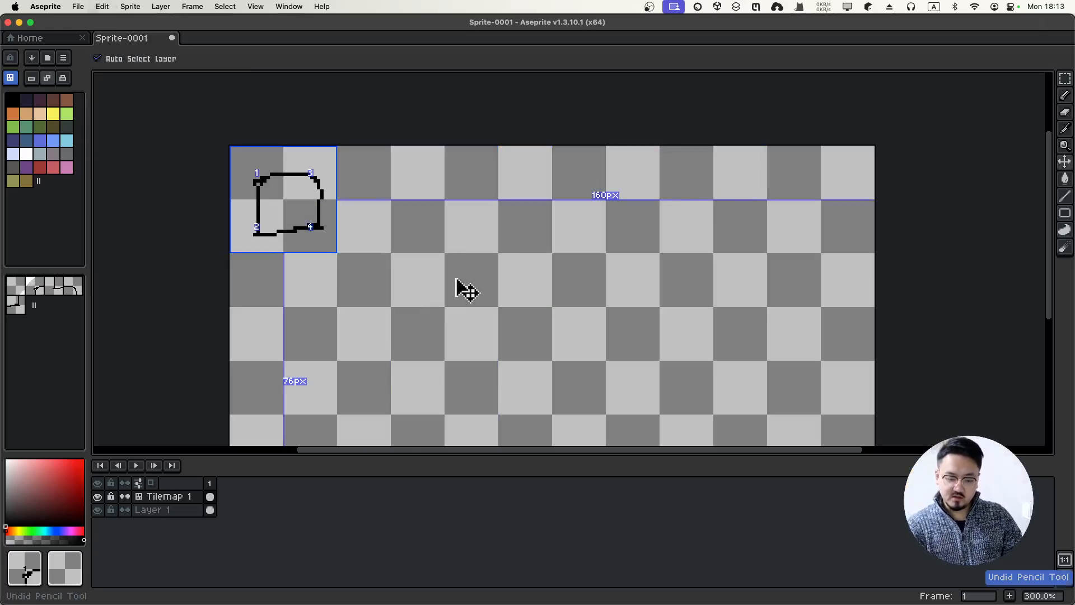
Undo the remaining box outline until Tilemap 1 and its tileset hold only an empty tile
{"action": "key", "text": "super+z"}
{"action": "key", "text": "super+z"}
{"action": "key", "text": "super+z"}
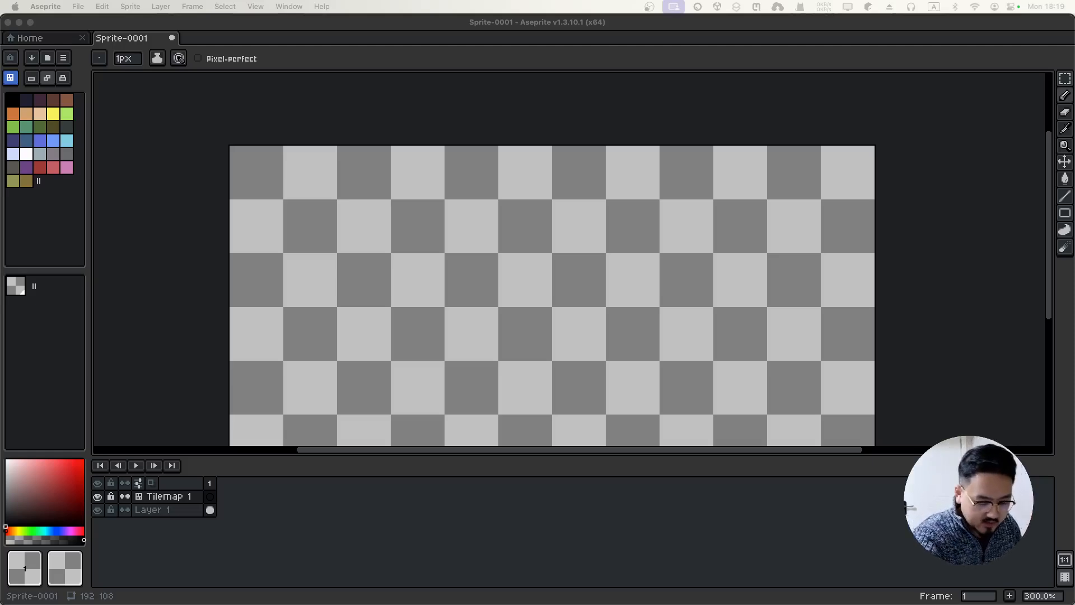
{"action": "left_click", "coordinate": [15, 103]}
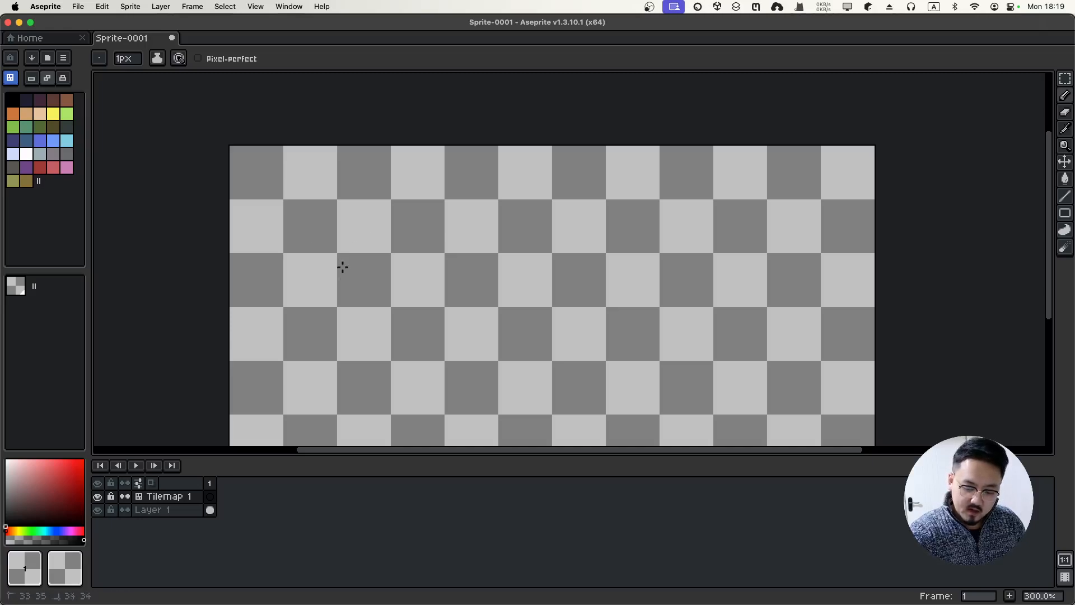
Switch to black pixel drawing and sketch a dark blob, the frame's top-left edges and hatching
{"action": "left_click", "coordinate": [11, 100]}
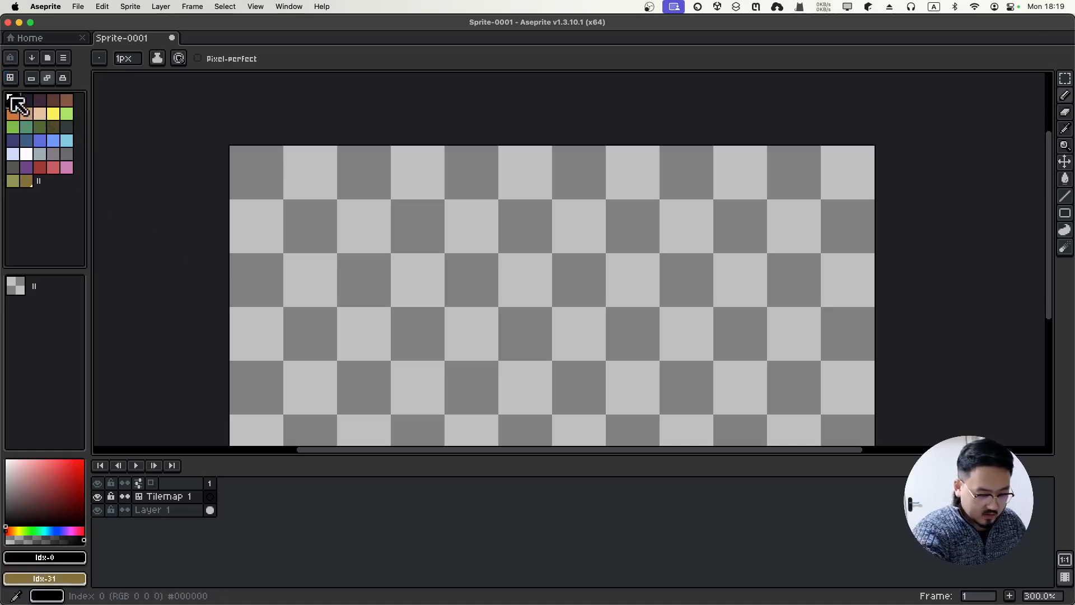
{"action": "mouse_move", "coordinate": [339, 269]}
{"action": "left_mouse_down"}
{"action": "mouse_move", "coordinate": [351, 259]}
{"action": "mouse_move", "coordinate": [344, 277]}
{"action": "mouse_move", "coordinate": [358, 297]}
{"action": "mouse_move", "coordinate": [390, 289]}
{"action": "mouse_move", "coordinate": [389, 269]}
{"action": "left_mouse_up"}
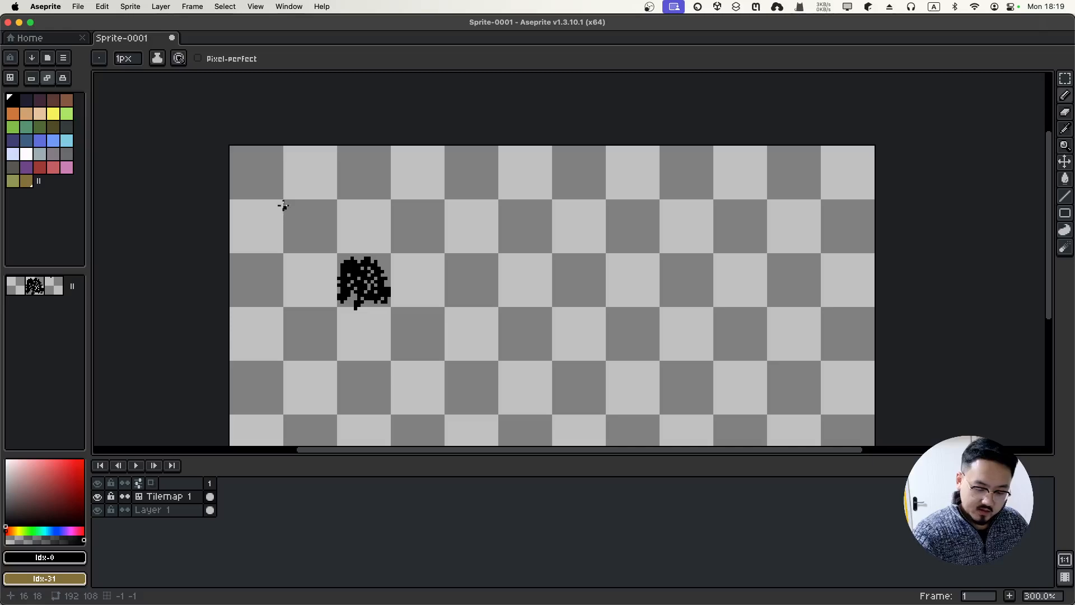
{"action": "mouse_move", "coordinate": [289, 211]}
{"action": "left_mouse_down"}
{"action": "mouse_move", "coordinate": [289, 256]}
{"action": "mouse_move", "coordinate": [290, 213]}
{"action": "mouse_move", "coordinate": [339, 210]}
{"action": "mouse_move", "coordinate": [294, 201]}
{"action": "mouse_move", "coordinate": [326, 199]}
{"action": "mouse_move", "coordinate": [283, 215]}
{"action": "mouse_move", "coordinate": [285, 248]}
{"action": "mouse_move", "coordinate": [293, 225]}
{"action": "mouse_move", "coordinate": [320, 247]}
{"action": "left_mouse_up"}
{"action": "mouse_move", "coordinate": [343, 209]}
{"action": "left_mouse_down"}
{"action": "mouse_move", "coordinate": [373, 207]}
{"action": "mouse_move", "coordinate": [339, 205]}
{"action": "mouse_move", "coordinate": [364, 203]}
{"action": "mouse_move", "coordinate": [367, 216]}
{"action": "mouse_move", "coordinate": [347, 232]}
{"action": "mouse_move", "coordinate": [373, 235]}
{"action": "mouse_move", "coordinate": [393, 224]}
{"action": "left_mouse_up"}
{"action": "left_click_drag", "start_coordinate": [395, 208], "coordinate": [454, 208]}
{"action": "mouse_move", "coordinate": [395, 201]}
{"action": "left_mouse_down"}
{"action": "mouse_move", "coordinate": [439, 196]}
{"action": "mouse_move", "coordinate": [446, 205]}
{"action": "left_mouse_up"}
Complete the frame's right and left sides, a corner dot and the inner double outline
{"action": "left_click_drag", "start_coordinate": [432, 210], "coordinate": [433, 234]}
{"action": "left_click_drag", "start_coordinate": [443, 209], "coordinate": [440, 254]}
{"action": "left_click_drag", "start_coordinate": [394, 224], "coordinate": [436, 235]}
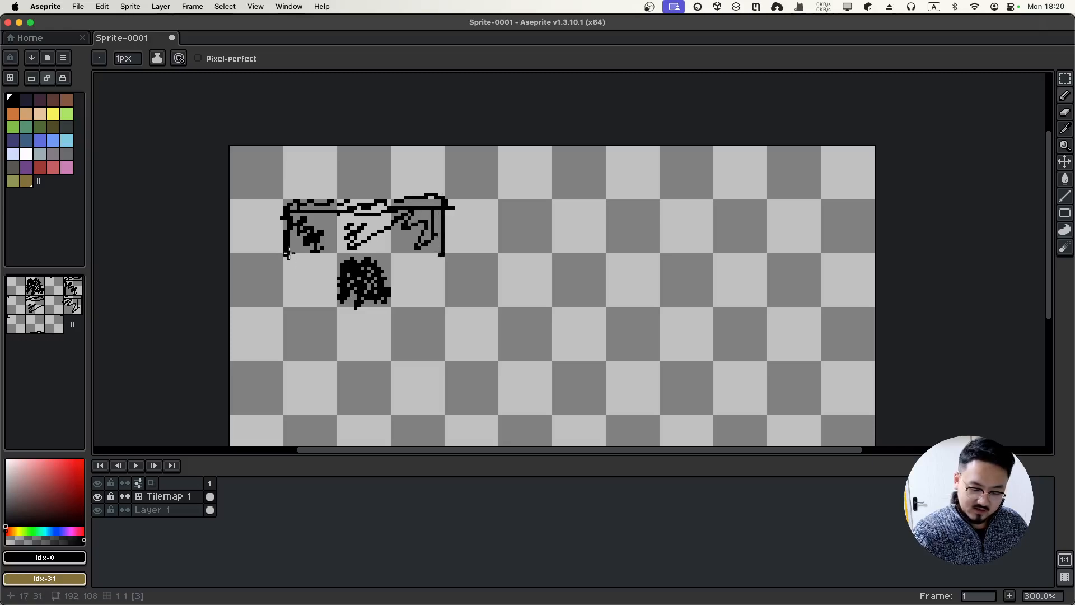
{"action": "mouse_move", "coordinate": [287, 253]}
{"action": "left_mouse_down"}
{"action": "mouse_move", "coordinate": [281, 304]}
{"action": "mouse_move", "coordinate": [334, 299]}
{"action": "left_mouse_up"}
{"action": "left_click_drag", "start_coordinate": [440, 257], "coordinate": [430, 299]}
{"action": "left_click", "coordinate": [446, 248]}
{"action": "left_click_drag", "start_coordinate": [291, 296], "coordinate": [299, 296]}
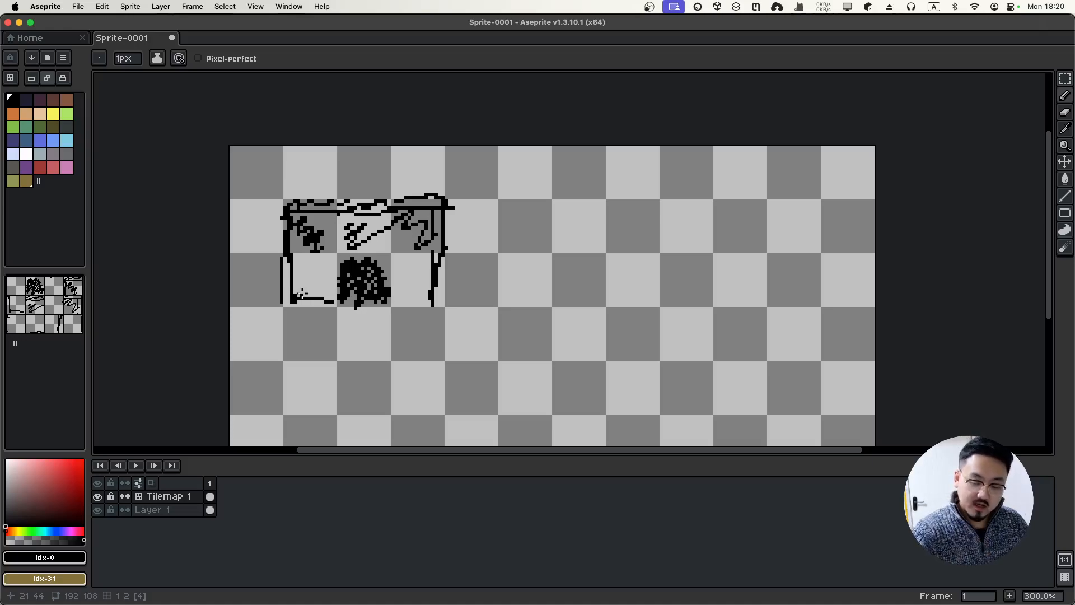
{"action": "mouse_move", "coordinate": [280, 302]}
{"action": "left_mouse_down"}
{"action": "mouse_move", "coordinate": [280, 360]}
{"action": "mouse_move", "coordinate": [382, 363]}
{"action": "mouse_move", "coordinate": [447, 360]}
{"action": "mouse_move", "coordinate": [444, 289]}
{"action": "left_mouse_up"}
{"action": "mouse_move", "coordinate": [292, 302]}
{"action": "left_mouse_down"}
{"action": "mouse_move", "coordinate": [291, 351]}
{"action": "mouse_move", "coordinate": [432, 355]}
{"action": "mouse_move", "coordinate": [307, 279]}
{"action": "mouse_move", "coordinate": [291, 317]}
{"action": "mouse_move", "coordinate": [325, 303]}
{"action": "mouse_move", "coordinate": [318, 339]}
{"action": "mouse_move", "coordinate": [414, 315]}
{"action": "mouse_move", "coordinate": [410, 284]}
{"action": "mouse_move", "coordinate": [430, 244]}
{"action": "left_mouse_up"}
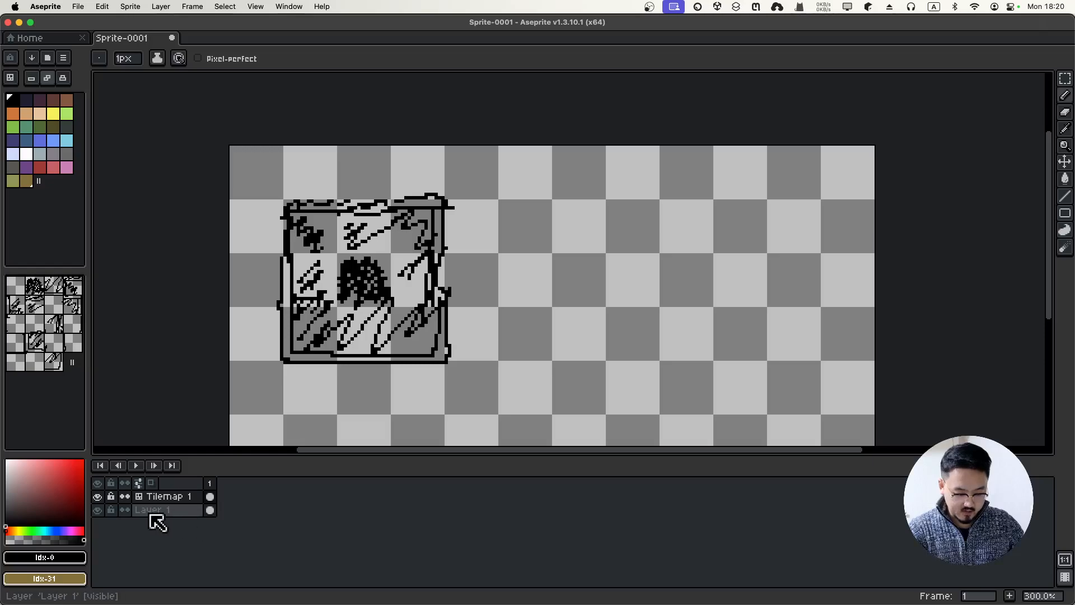
{"action": "left_click", "coordinate": [160, 501]}
Delete the sketched Tilemap 1 layer and its tileset, suppressing future deletion warnings
{"action": "right_click", "coordinate": [160, 499]}
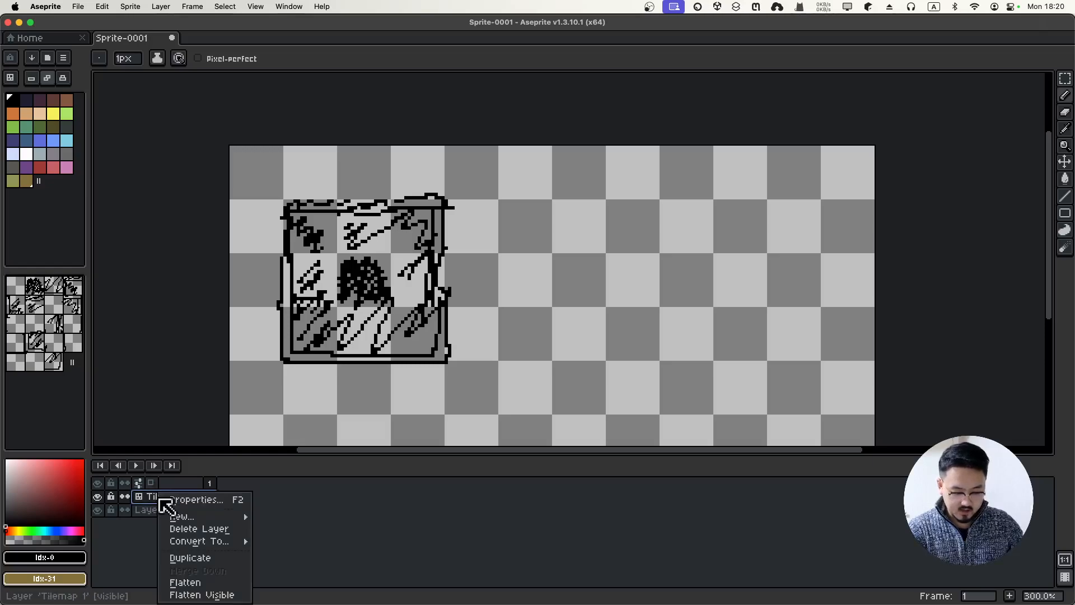
{"action": "mouse_move", "coordinate": [213, 519]}
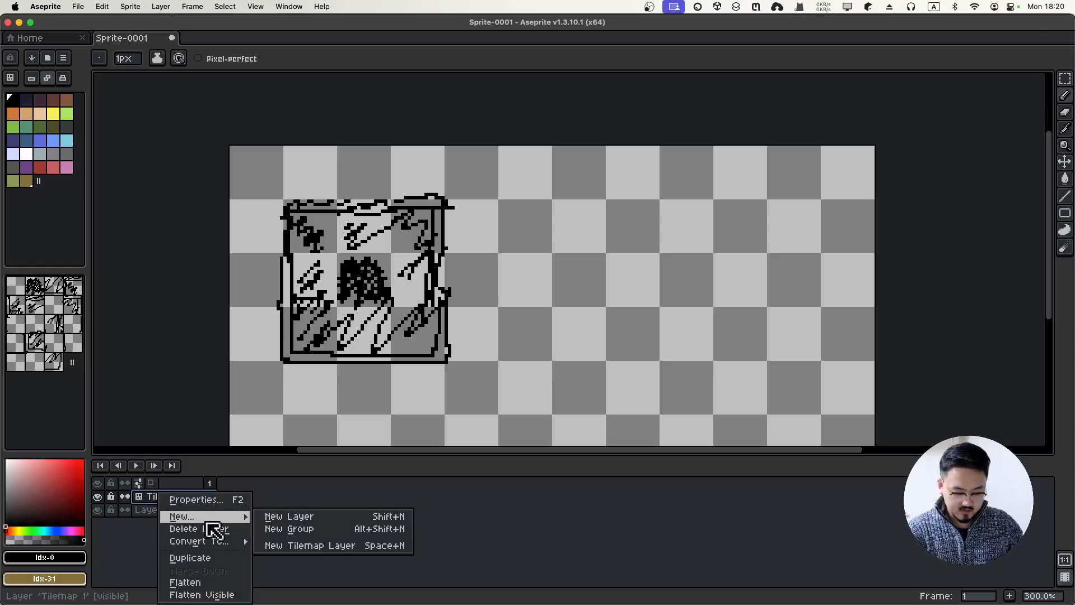
{"action": "left_click", "coordinate": [235, 532]}
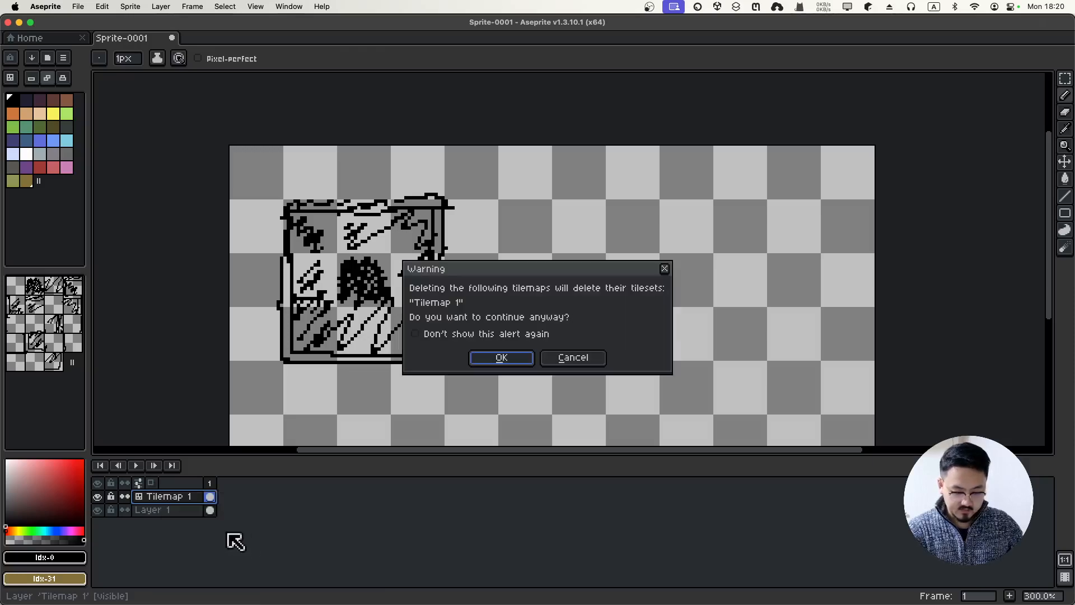
{"action": "left_click", "coordinate": [483, 335]}
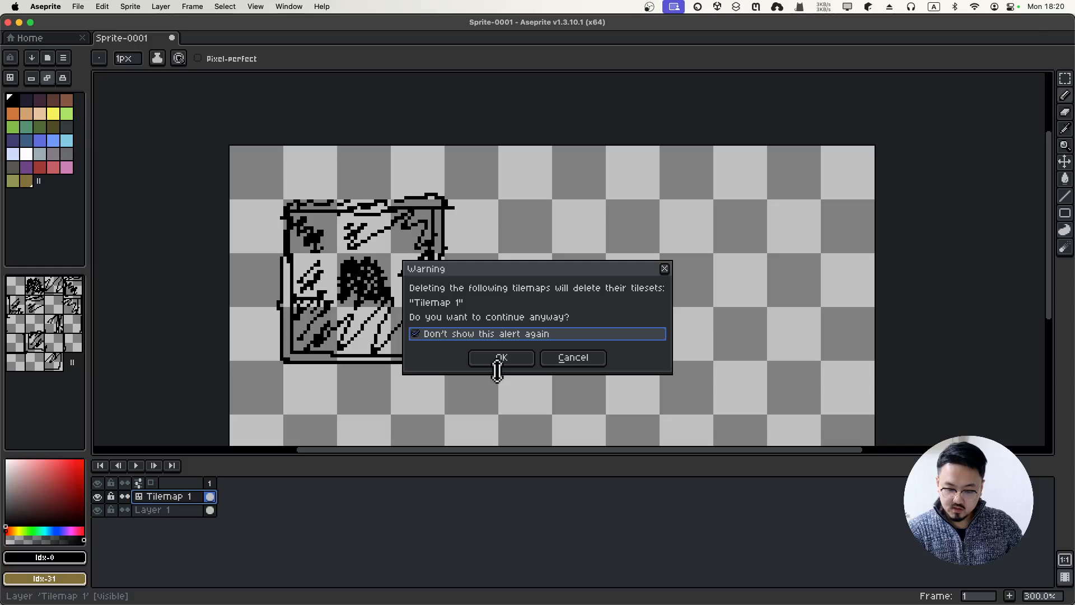
{"action": "left_click", "coordinate": [498, 363]}
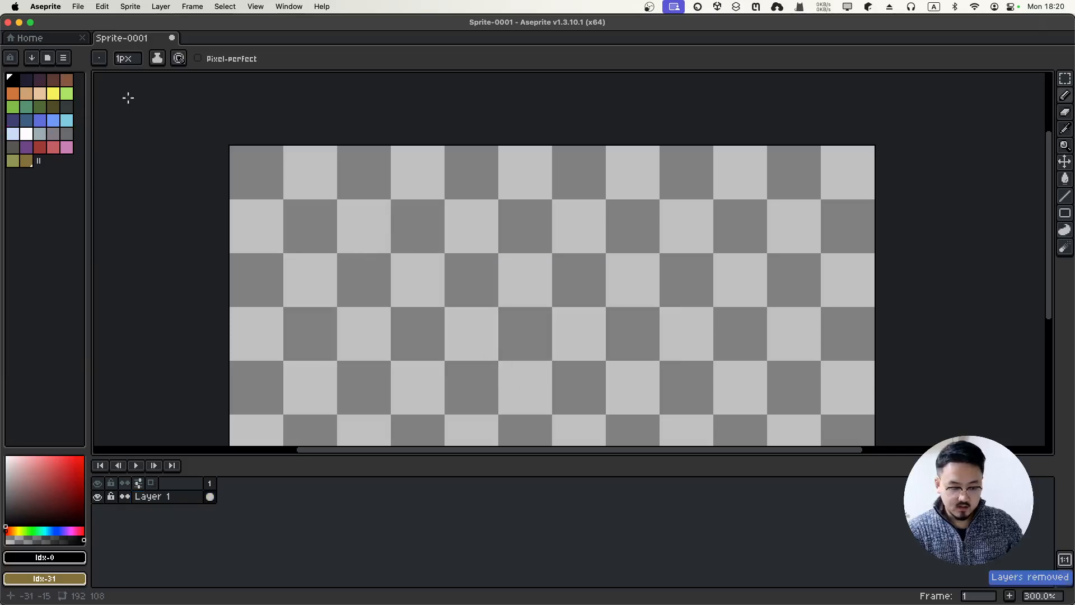
Add a new empty tilemap layer with a 16×16 grid
{"action": "left_click", "coordinate": [163, 8]}
{"action": "mouse_move", "coordinate": [223, 82]}
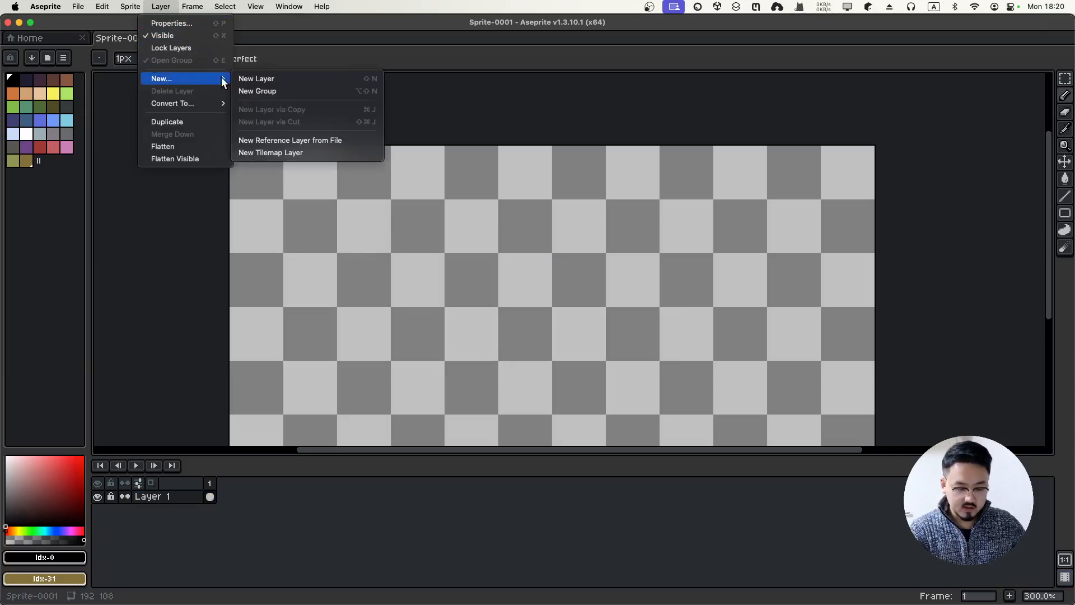
{"action": "left_click", "coordinate": [270, 152]}
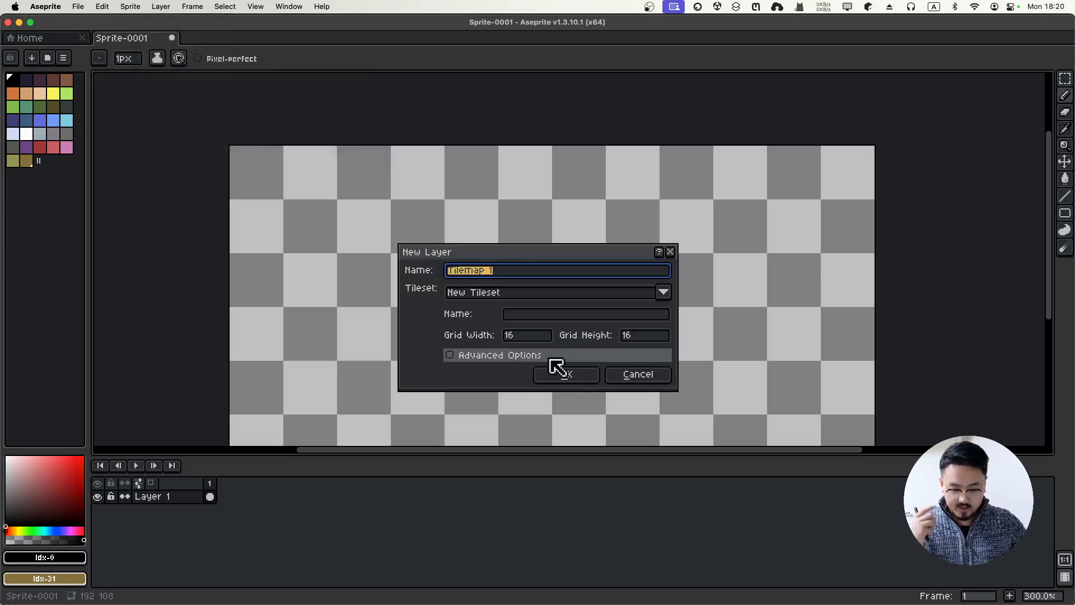
{"action": "left_click", "coordinate": [582, 376]}
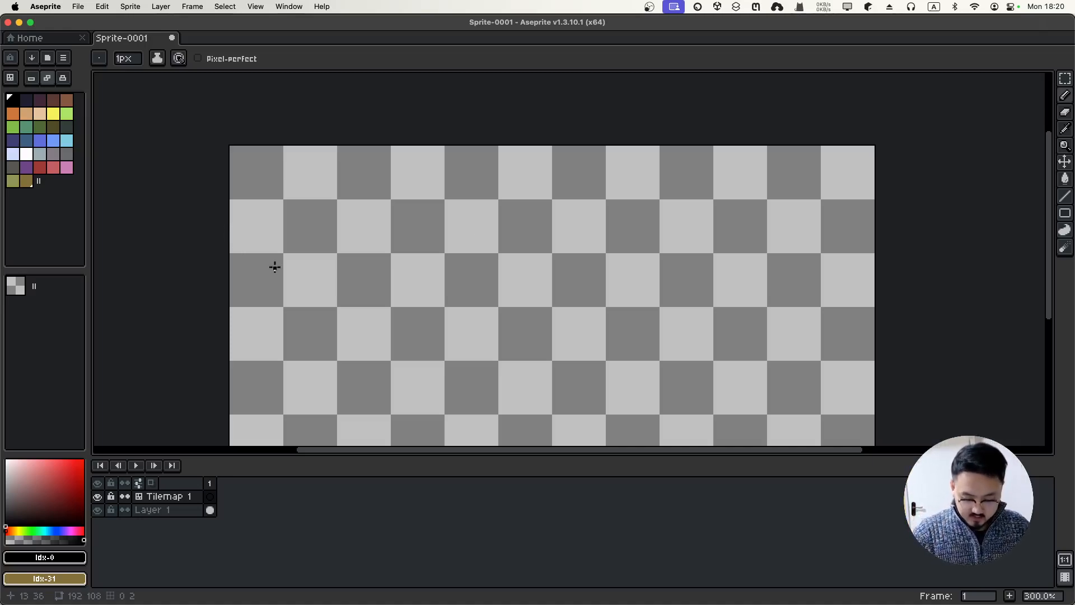
Choose a dark red drawing colour and test it with a pixel that is then undone
{"action": "scroll", "coordinate": [274, 267], "scroll_direction": "down", "scroll_amount": 1}
{"action": "scroll", "coordinate": [329, 266], "scroll_direction": "up", "scroll_amount": 2}
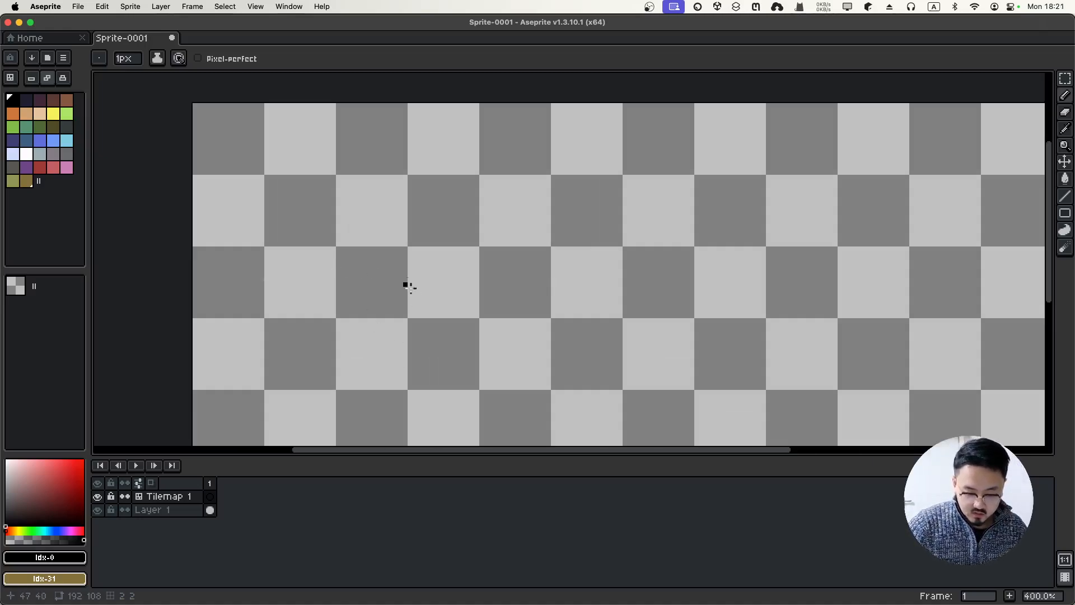
{"action": "scroll", "coordinate": [375, 278], "scroll_direction": "up", "scroll_amount": 2}
{"action": "scroll", "coordinate": [373, 279], "scroll_direction": "down", "scroll_amount": 1}
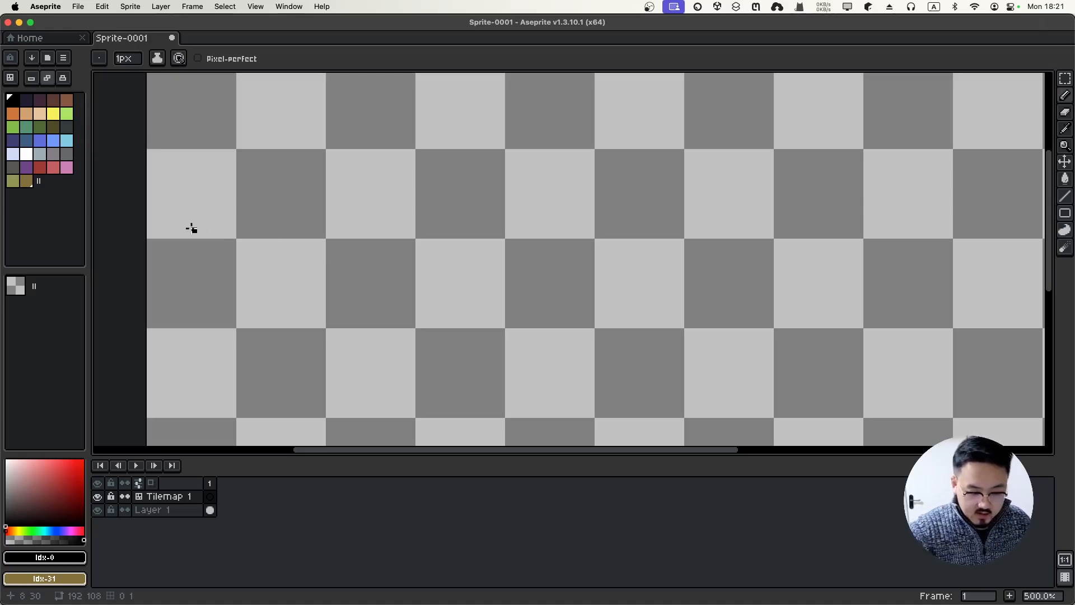
{"action": "left_click", "coordinate": [71, 515]}
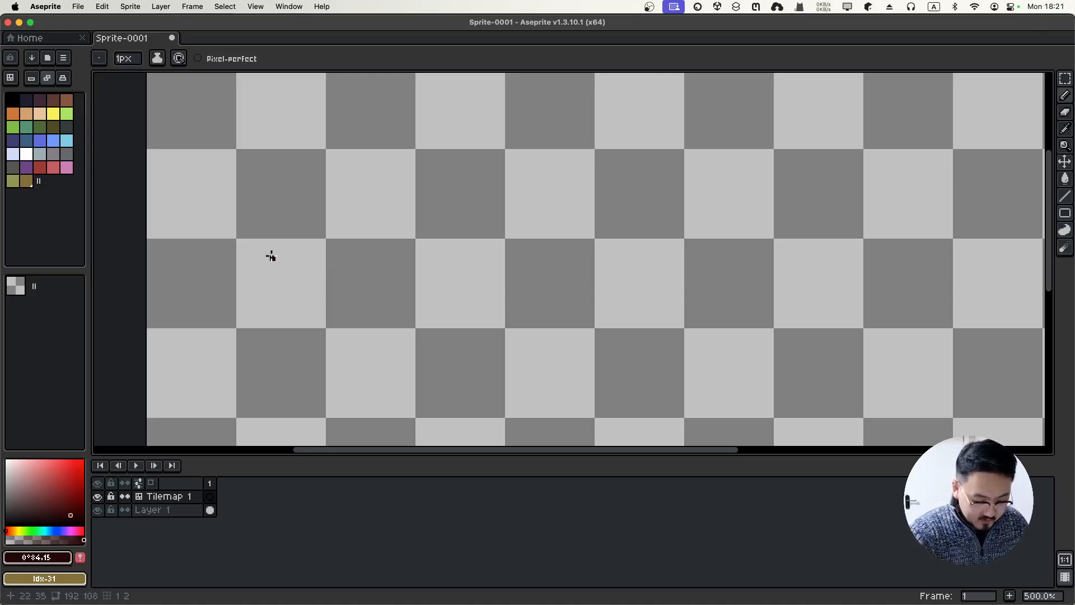
{"action": "left_click", "coordinate": [283, 236]}
{"action": "key", "text": "super+z"}
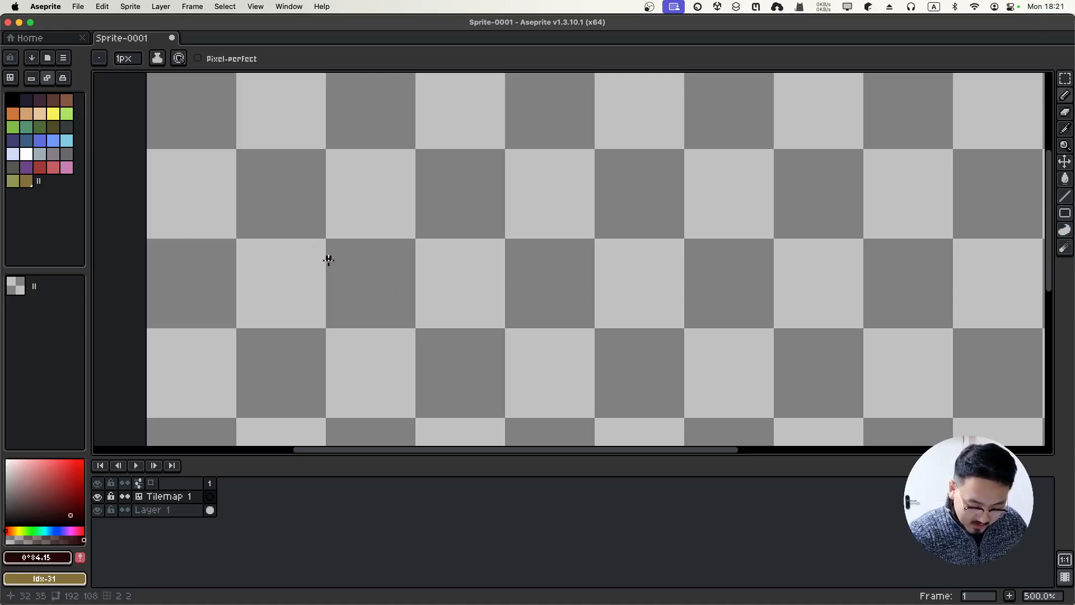
Try and undo two dark strokes, then shift the hue to orange for dark brown #341c02
{"action": "left_click_drag", "start_coordinate": [329, 259], "coordinate": [411, 250]}
{"action": "key", "text": "v"}
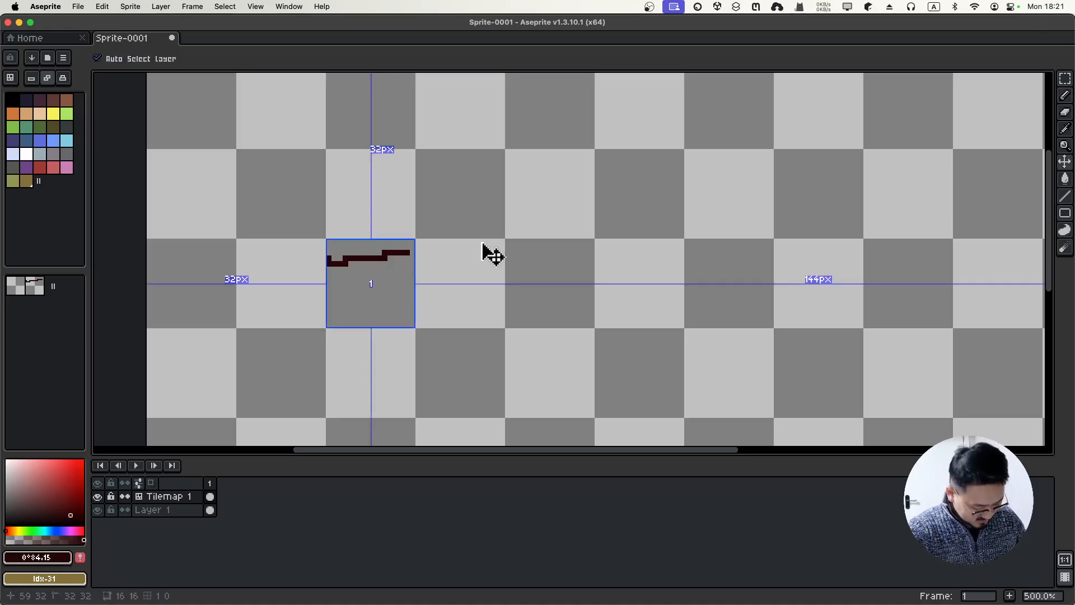
{"action": "key", "text": "super+z"}
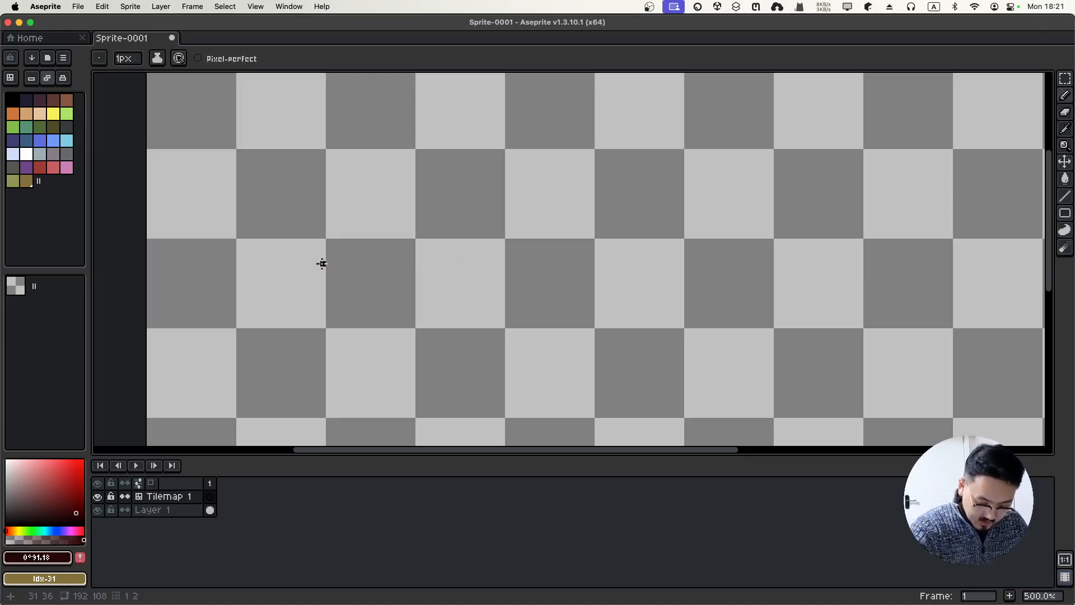
{"action": "left_click_drag", "start_coordinate": [329, 263], "coordinate": [420, 258]}
{"action": "key", "text": "super+z"}
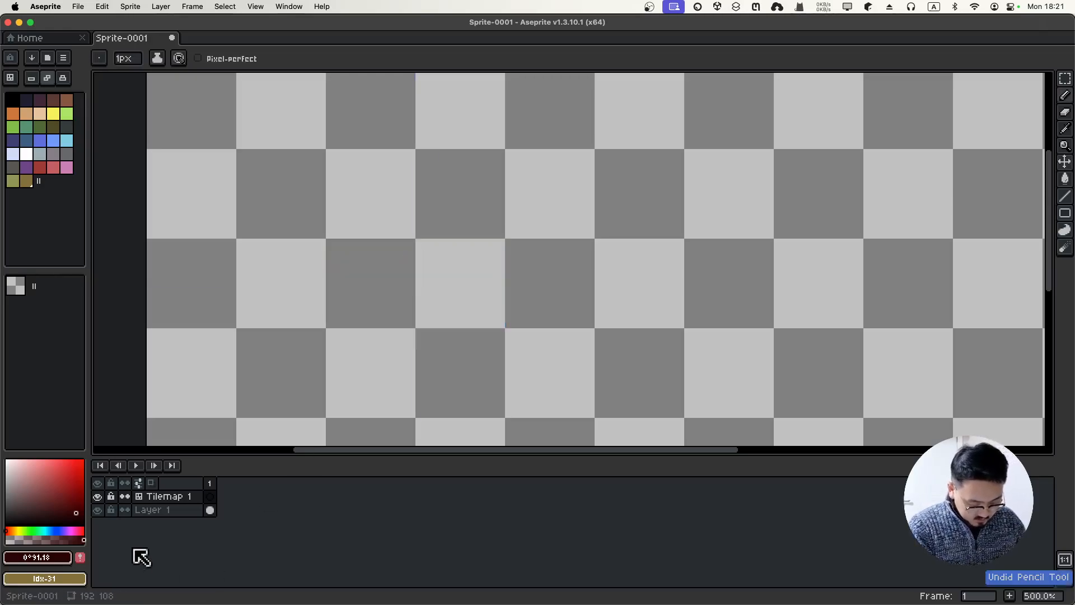
{"action": "left_click", "coordinate": [11, 531]}
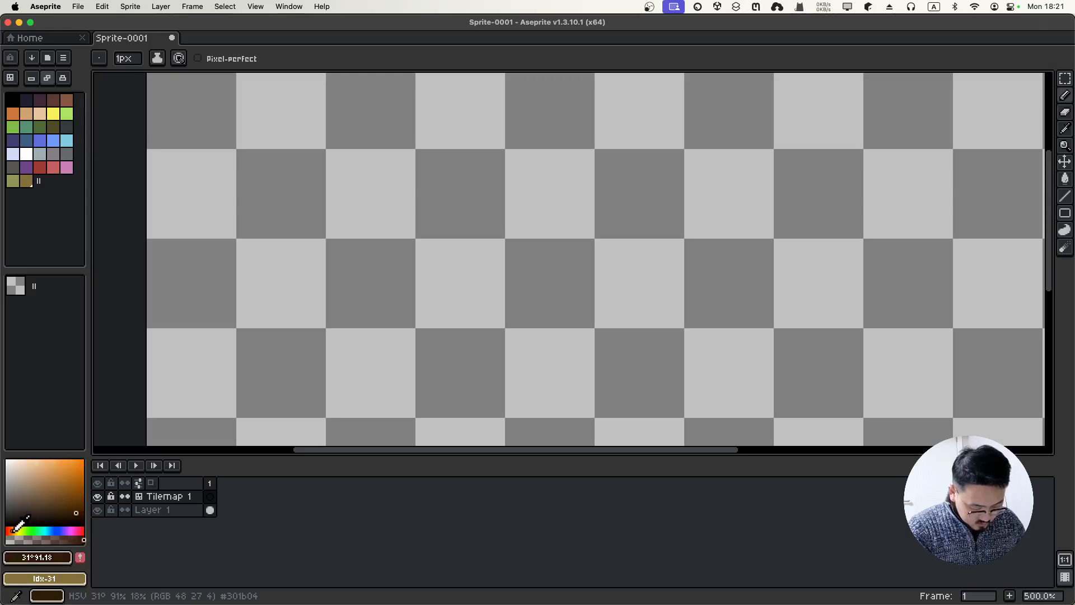
Saturate the brown slightly and draw three horizontal brick-joint lines across the tile
{"action": "left_click", "coordinate": [81, 512]}
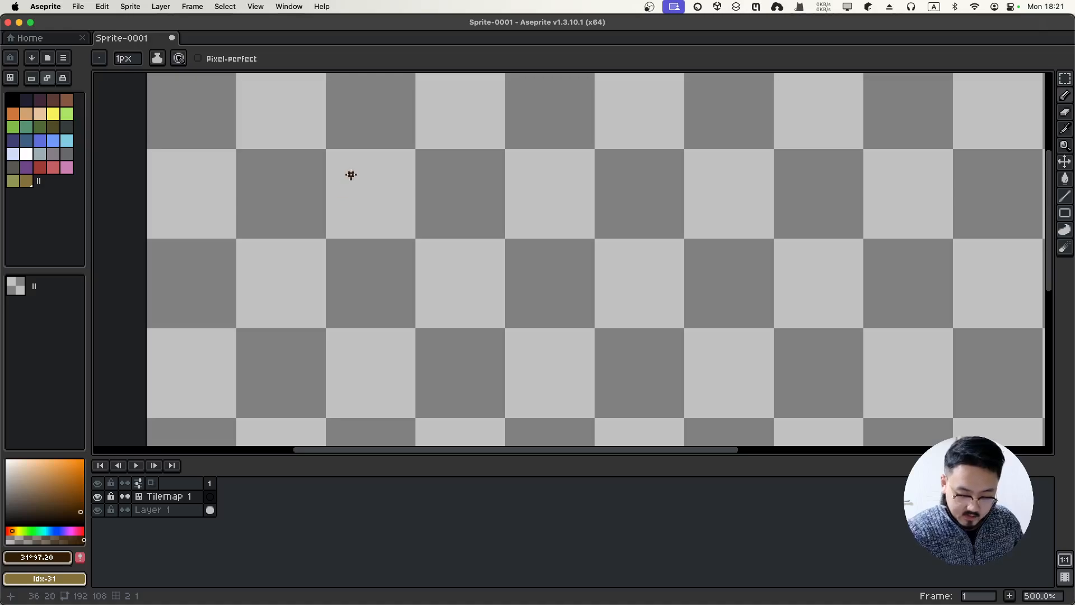
{"action": "left_click_drag", "start_coordinate": [330, 251], "coordinate": [403, 251]}
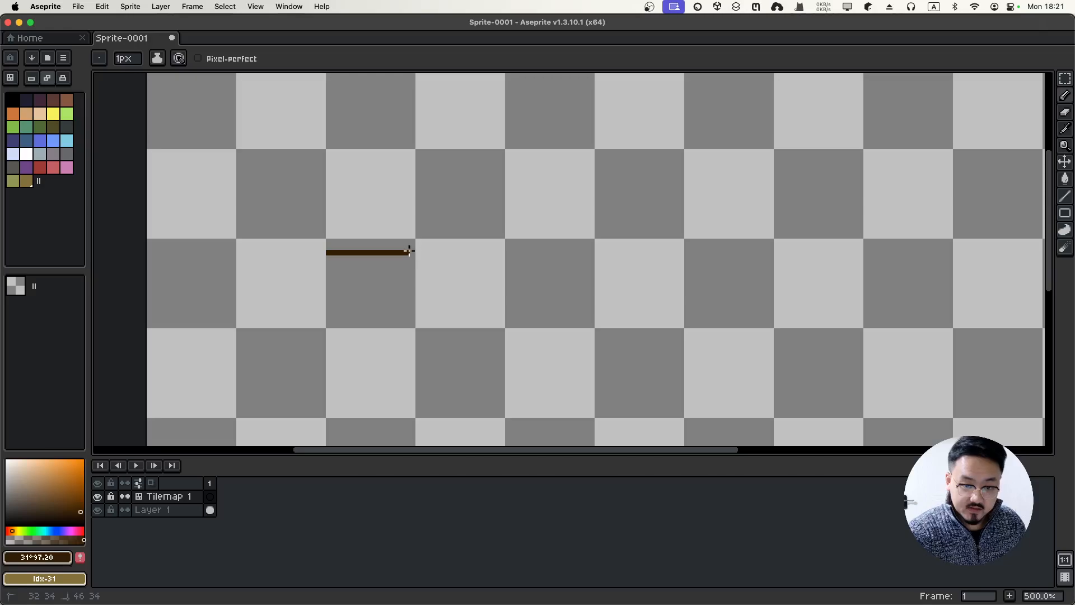
{"action": "left_click_drag", "start_coordinate": [415, 252], "coordinate": [414, 252]}
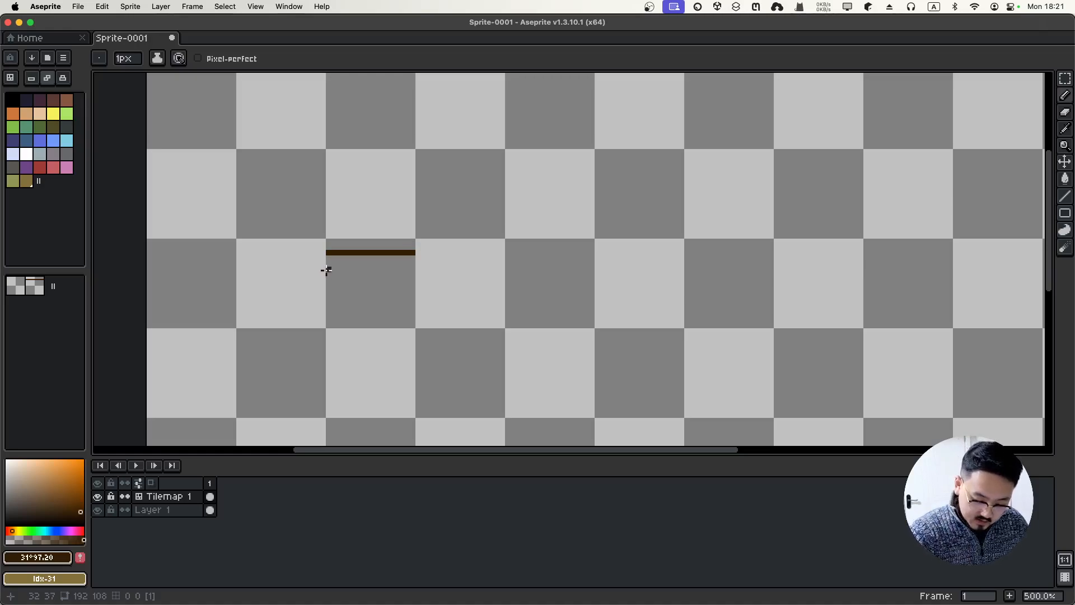
{"action": "left_click_drag", "start_coordinate": [326, 270], "coordinate": [415, 269]}
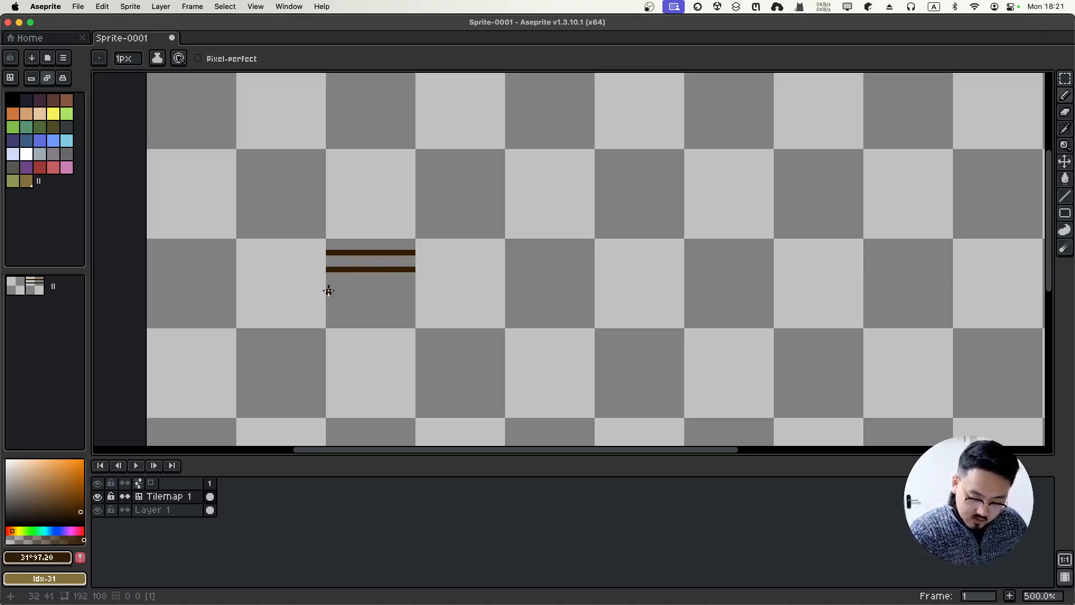
{"action": "mouse_move", "coordinate": [328, 292]}
{"action": "left_mouse_down"}
{"action": "mouse_move", "coordinate": [406, 282]}
{"action": "mouse_move", "coordinate": [346, 308]}
{"action": "mouse_move", "coordinate": [397, 304]}
{"action": "left_mouse_up"}
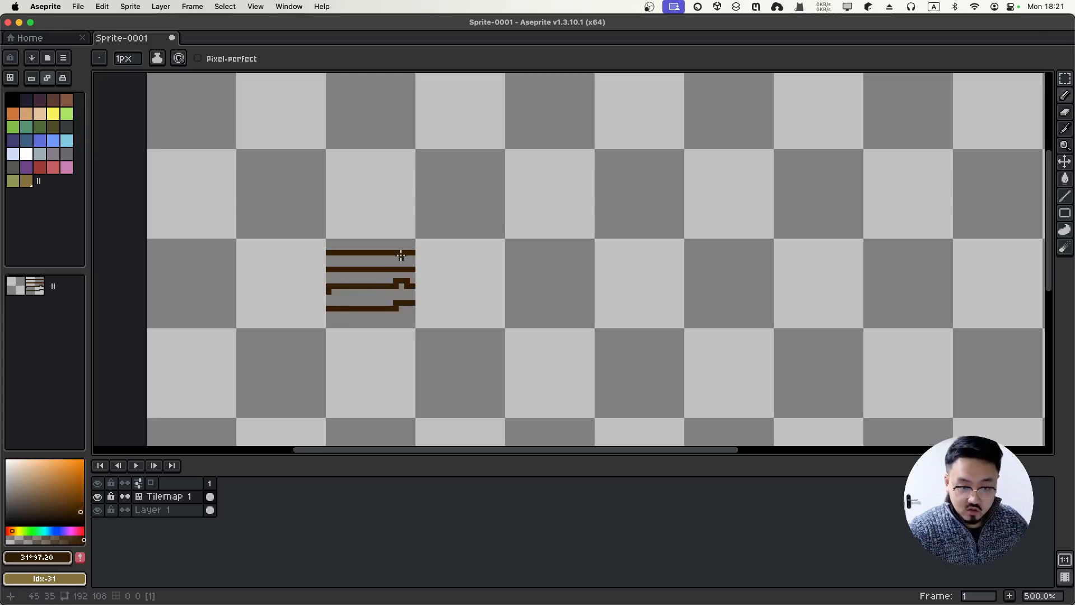
Add vertical brick joints and erase the stroke tips poking out of the tile
{"action": "mouse_move", "coordinate": [346, 251]}
{"action": "left_mouse_down"}
{"action": "mouse_move", "coordinate": [373, 260]}
{"action": "mouse_move", "coordinate": [344, 304]}
{"action": "mouse_move", "coordinate": [407, 284]}
{"action": "mouse_move", "coordinate": [360, 336]}
{"action": "mouse_move", "coordinate": [369, 311]}
{"action": "mouse_move", "coordinate": [373, 332]}
{"action": "left_mouse_up"}
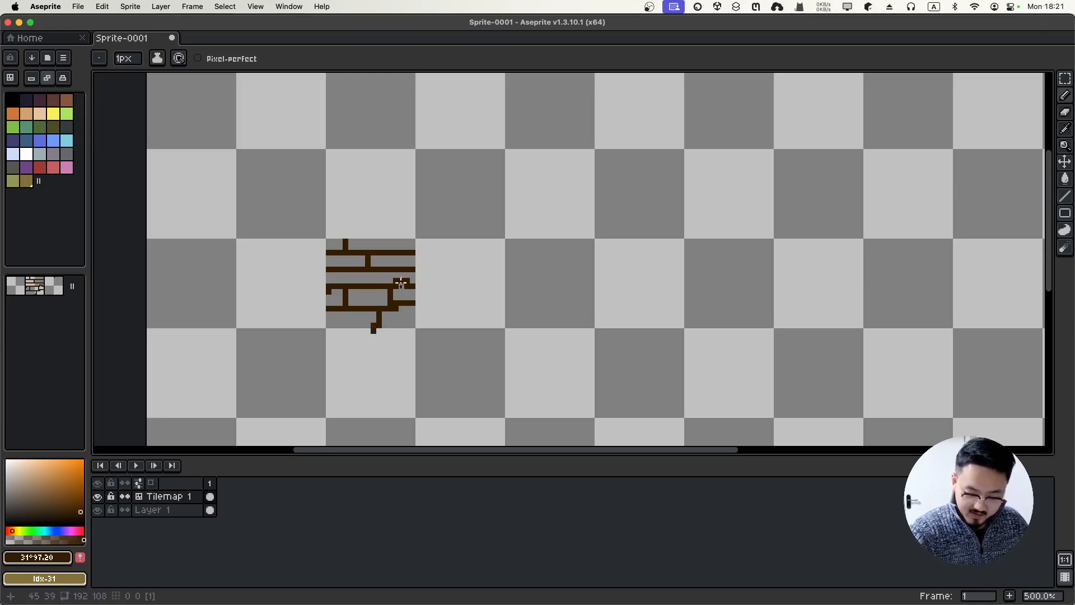
{"action": "left_click_drag", "start_coordinate": [396, 252], "coordinate": [396, 240]}
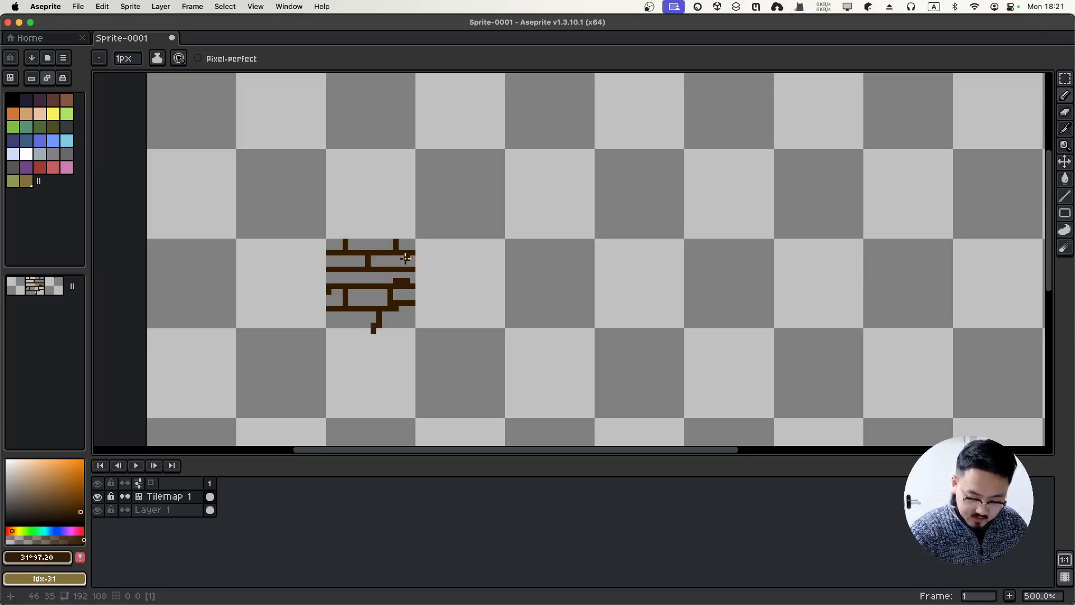
{"action": "key", "text": "e"}
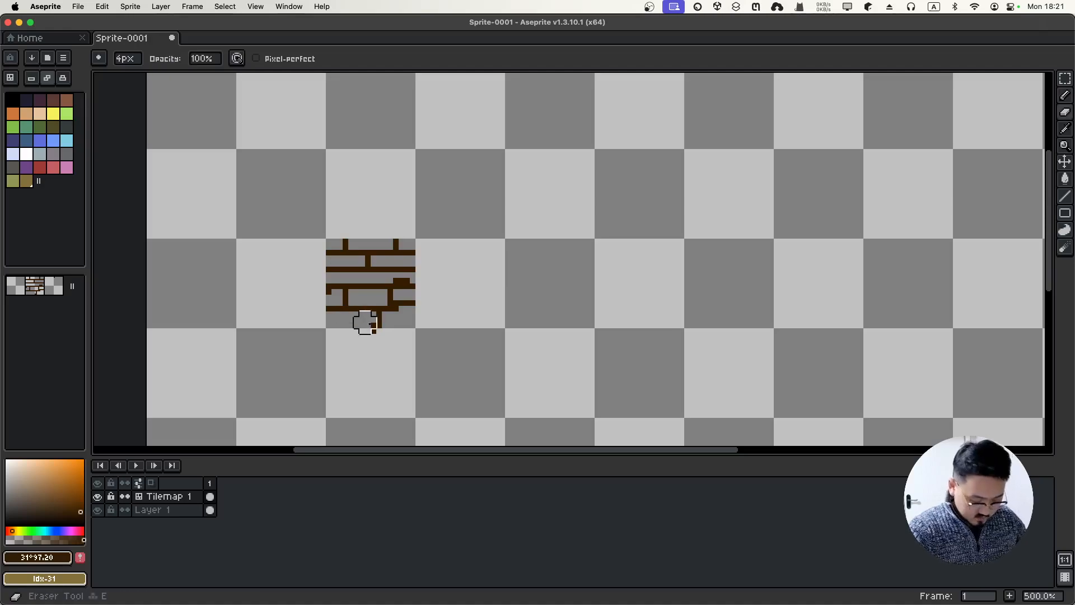
{"action": "left_click_drag", "start_coordinate": [370, 336], "coordinate": [379, 336]}
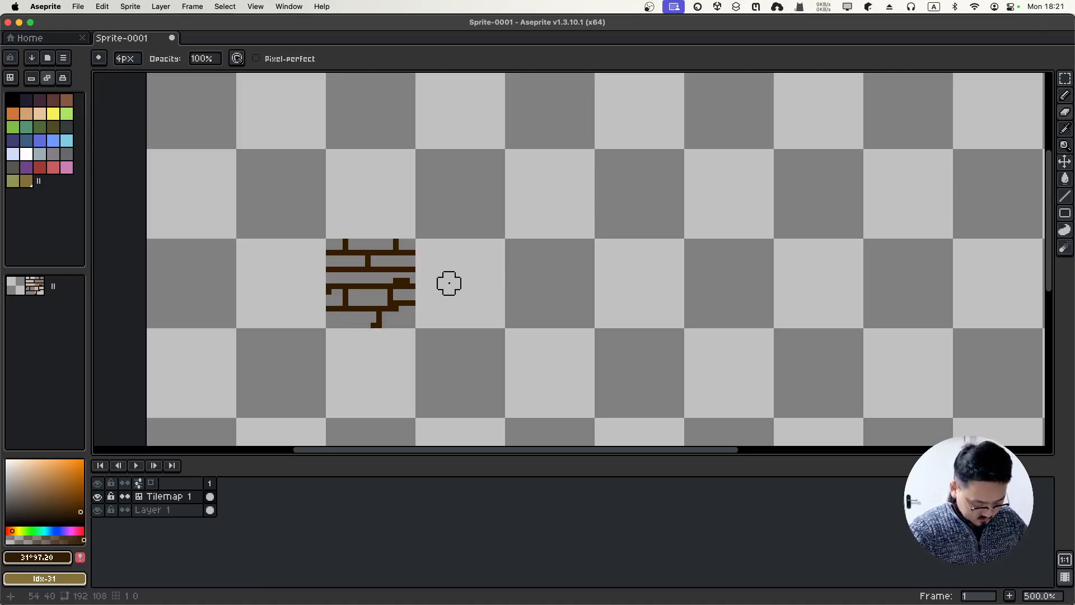
{"action": "key", "text": "b"}
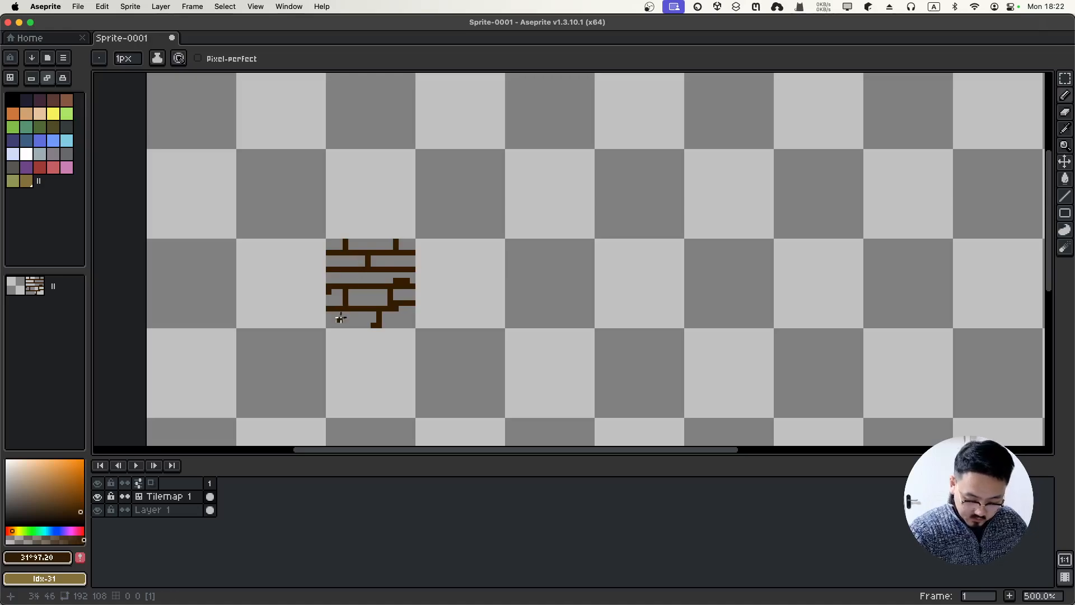
{"action": "left_click_drag", "start_coordinate": [329, 312], "coordinate": [328, 332]}
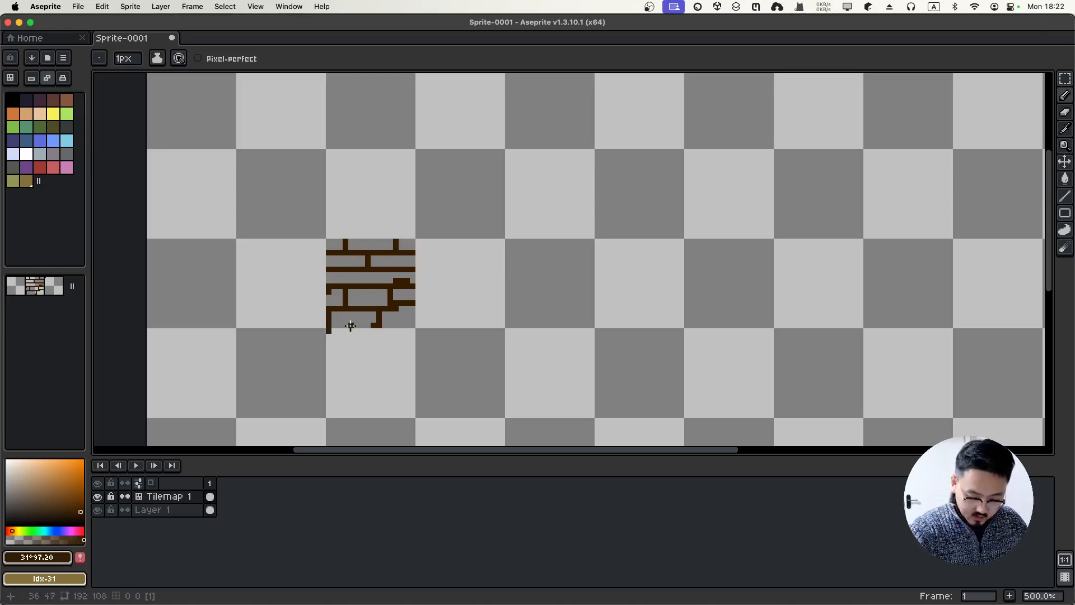
{"action": "key", "text": "e"}
{"action": "left_click", "coordinate": [327, 336]}
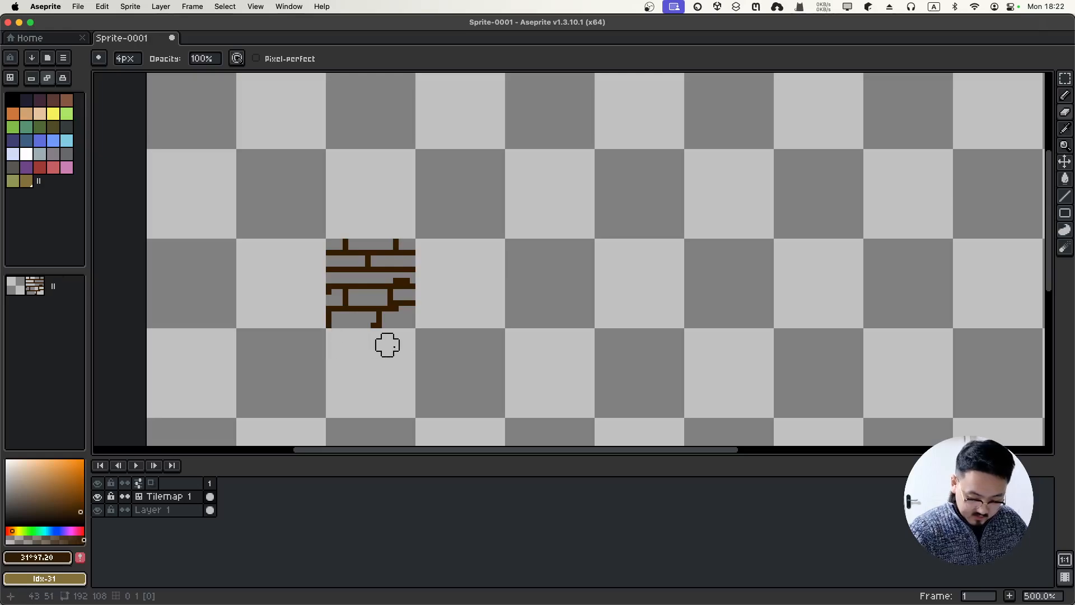
{"action": "key", "text": "b"}
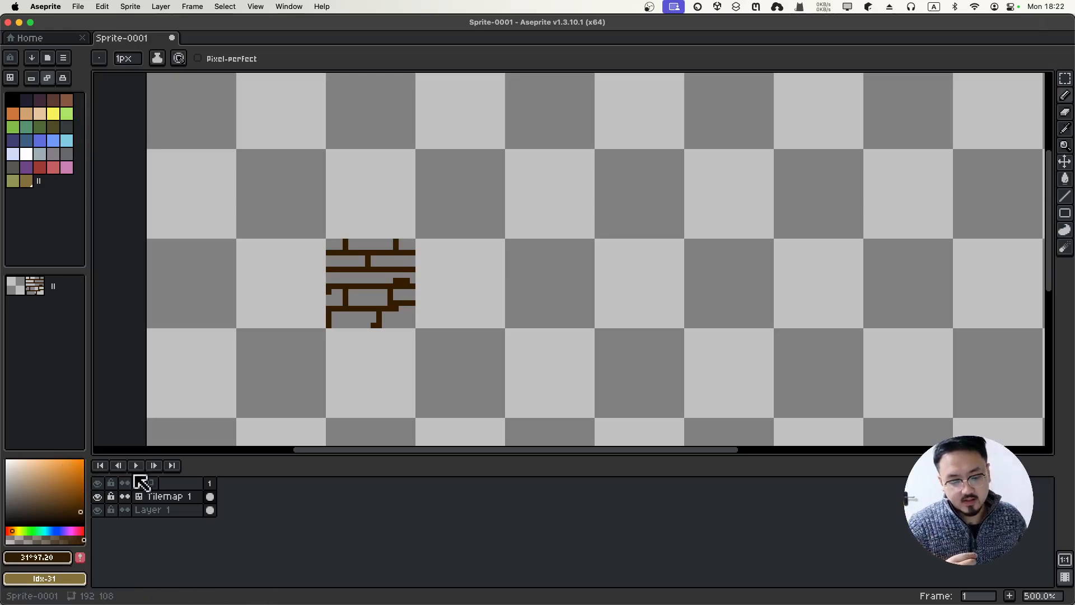
Pick a lighter brown, then try a bucket fill and undo it, keeping the background transparent
{"action": "left_click", "coordinate": [79, 503]}
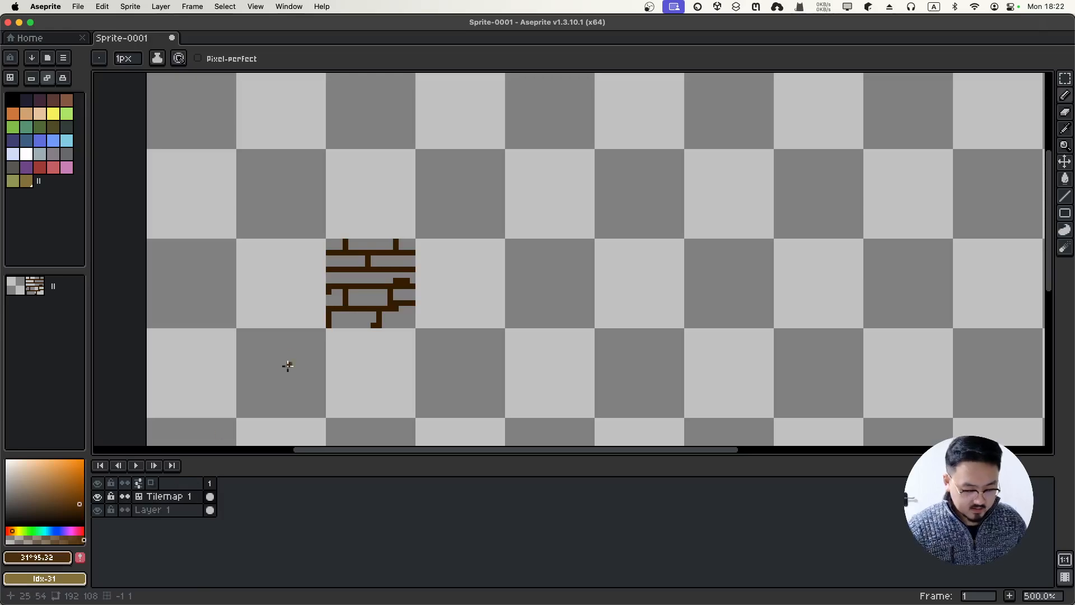
{"action": "key", "text": "g"}
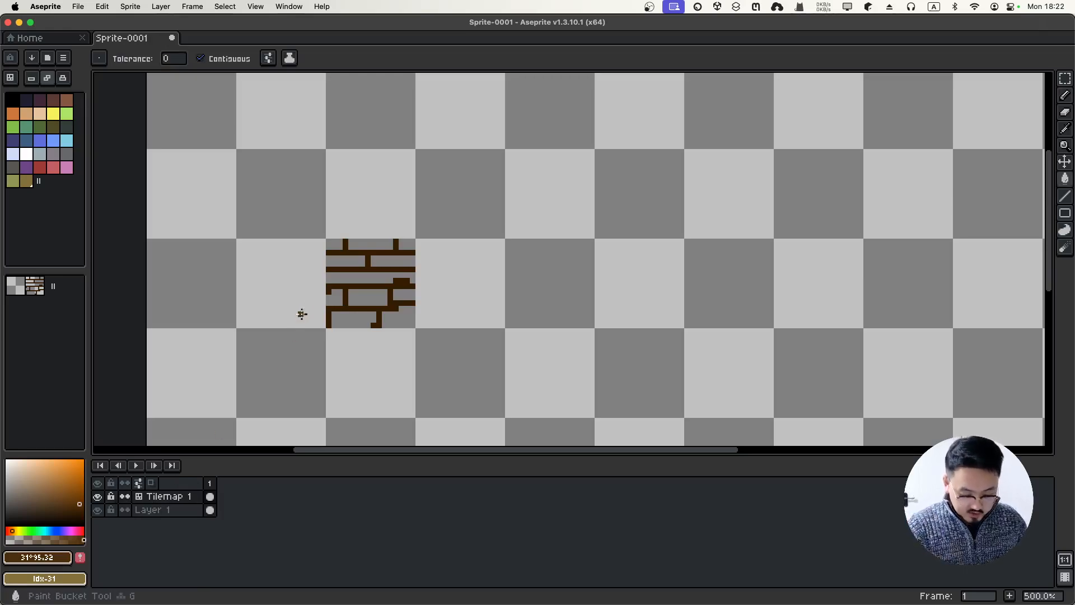
{"action": "left_click", "coordinate": [349, 235]}
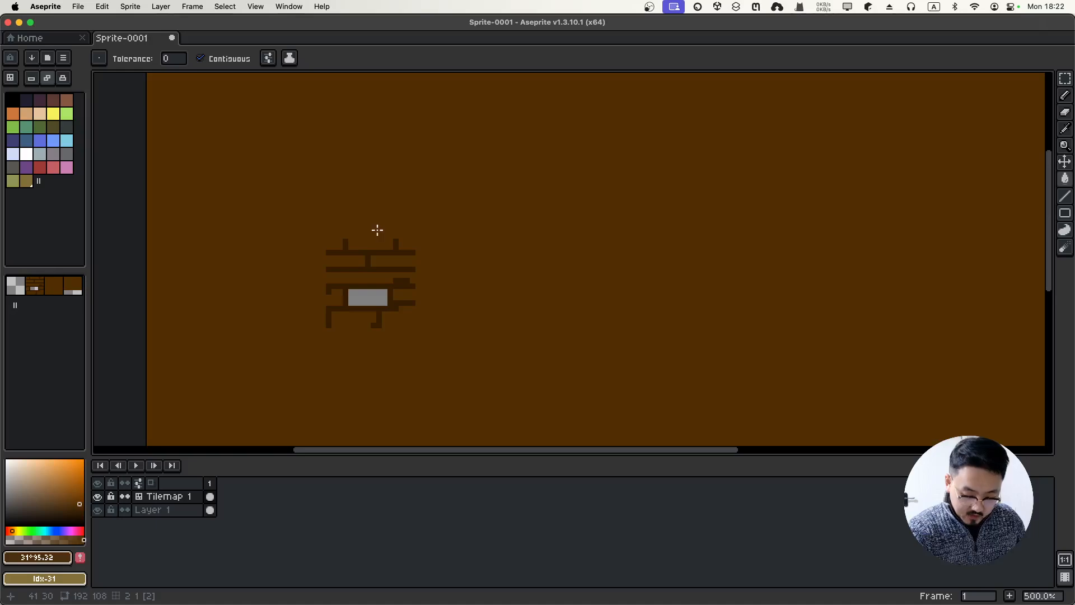
{"action": "key", "text": "super+z"}
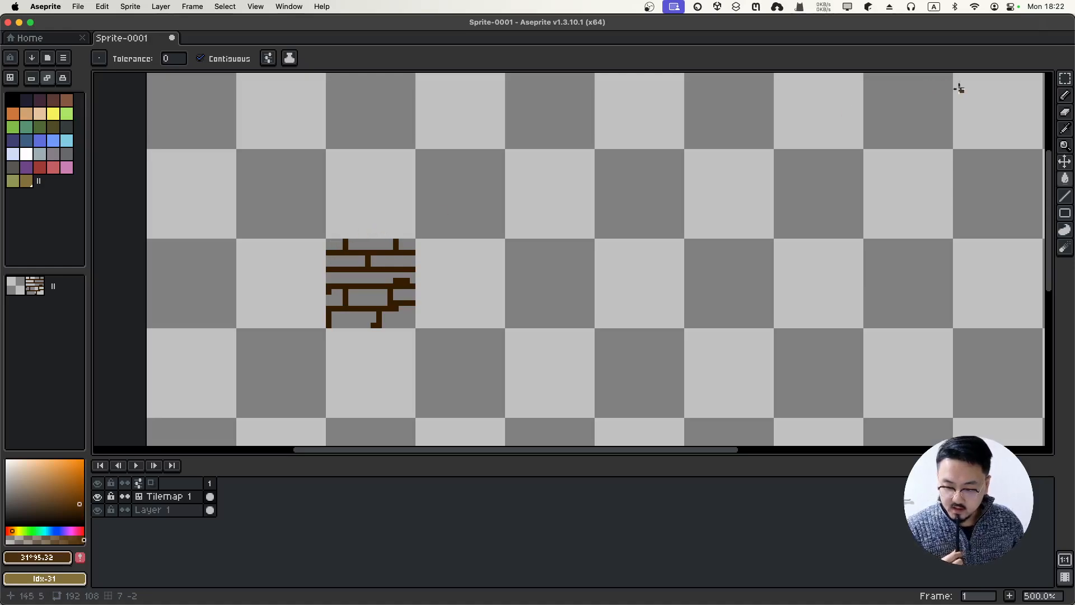
{"action": "left_click", "coordinate": [1064, 81]}
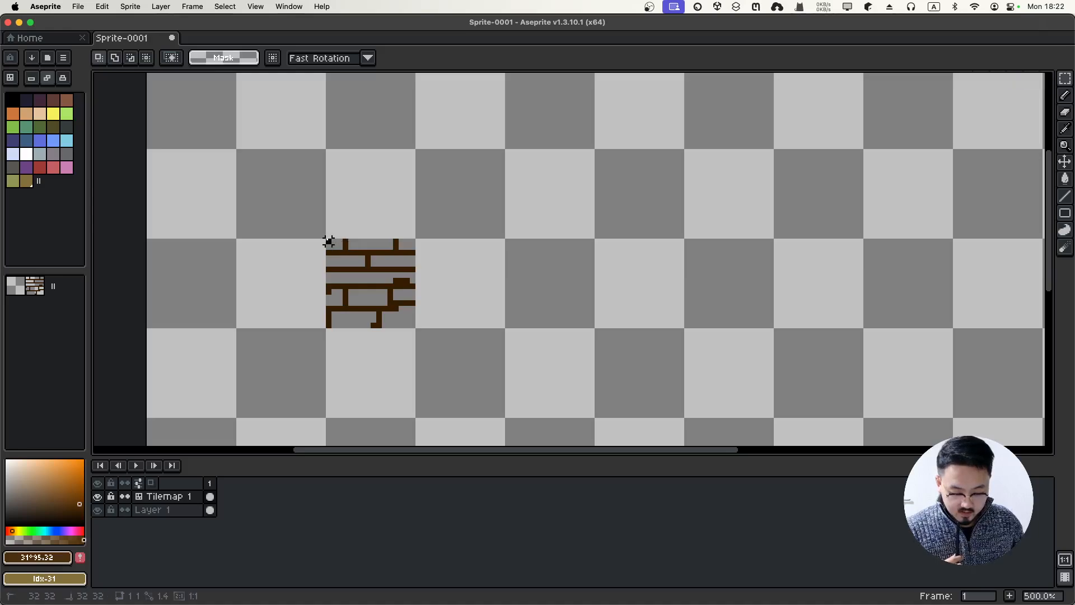
Trial-select and resize the brick tile, undo both, then choose the Filled Rectangle tool
{"action": "left_click_drag", "start_coordinate": [329, 241], "coordinate": [414, 332]}
{"action": "left_click", "coordinate": [423, 336]}
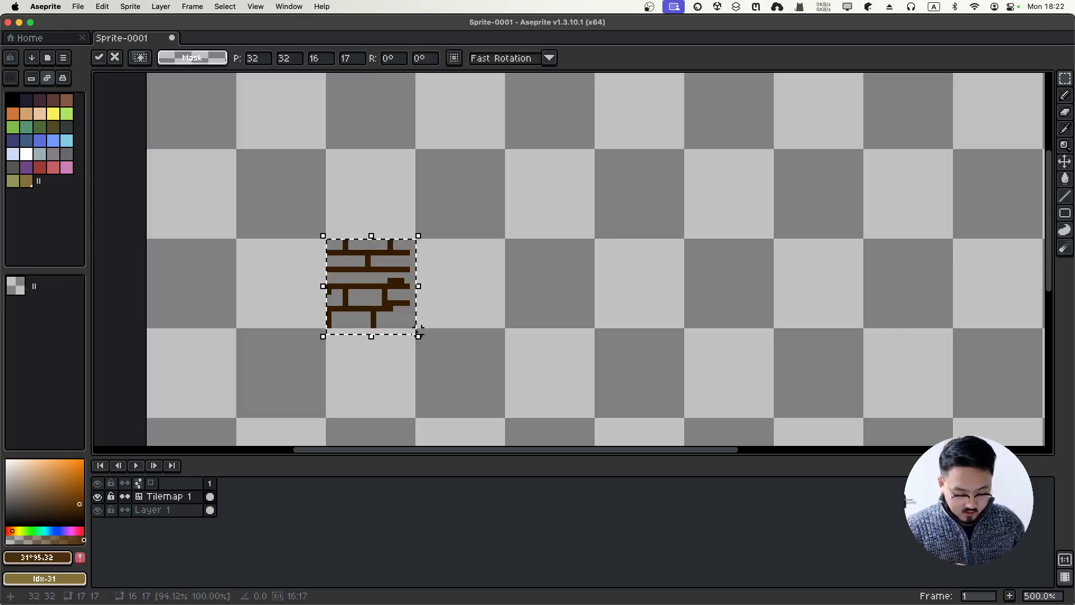
{"action": "key", "text": "super+z"}
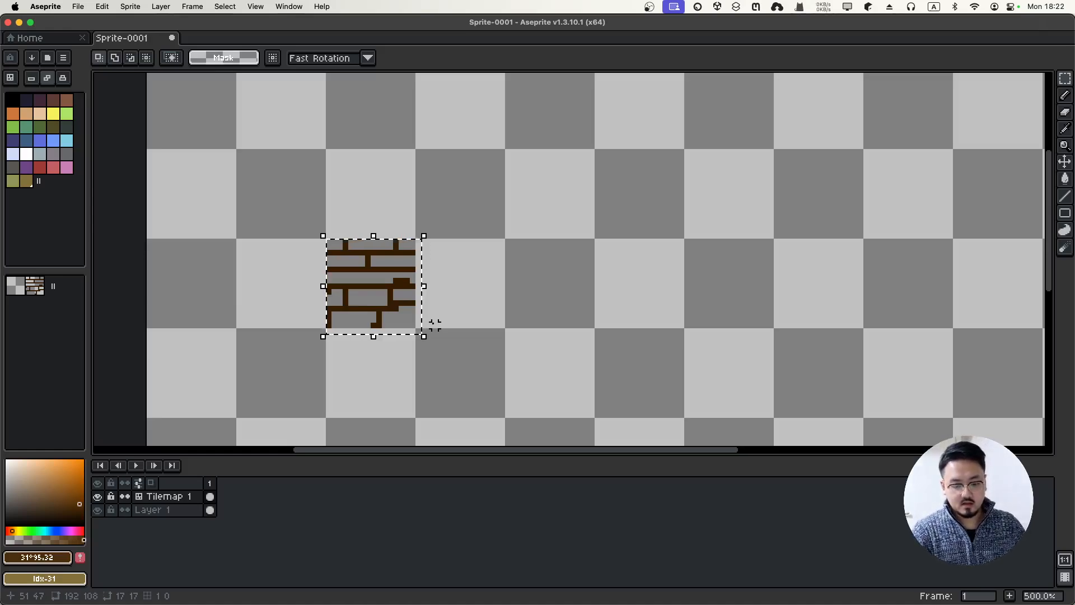
{"action": "key", "text": "super+z"}
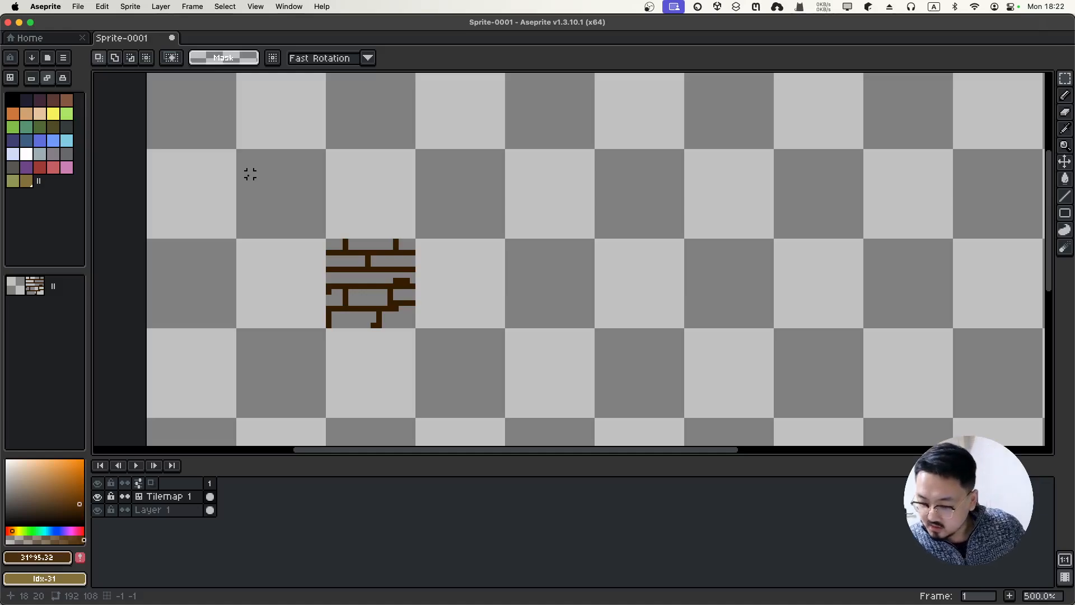
{"action": "left_click", "coordinate": [1063, 214]}
{"action": "left_click", "coordinate": [1016, 214]}
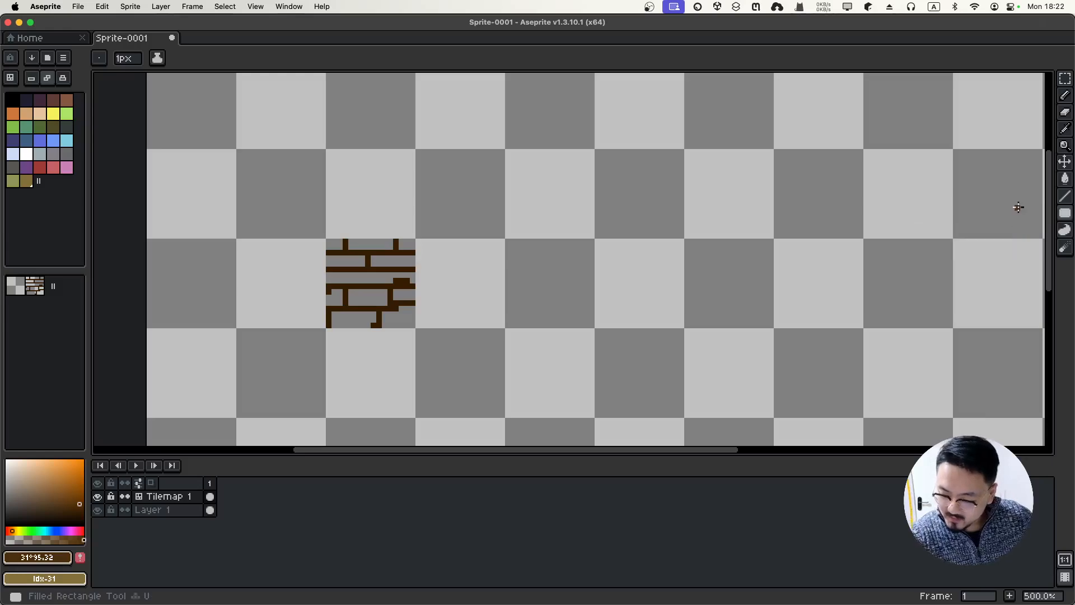
Draw and undo stray filled brown rectangles on the tilemap layer
{"action": "left_click", "coordinate": [233, 149]}
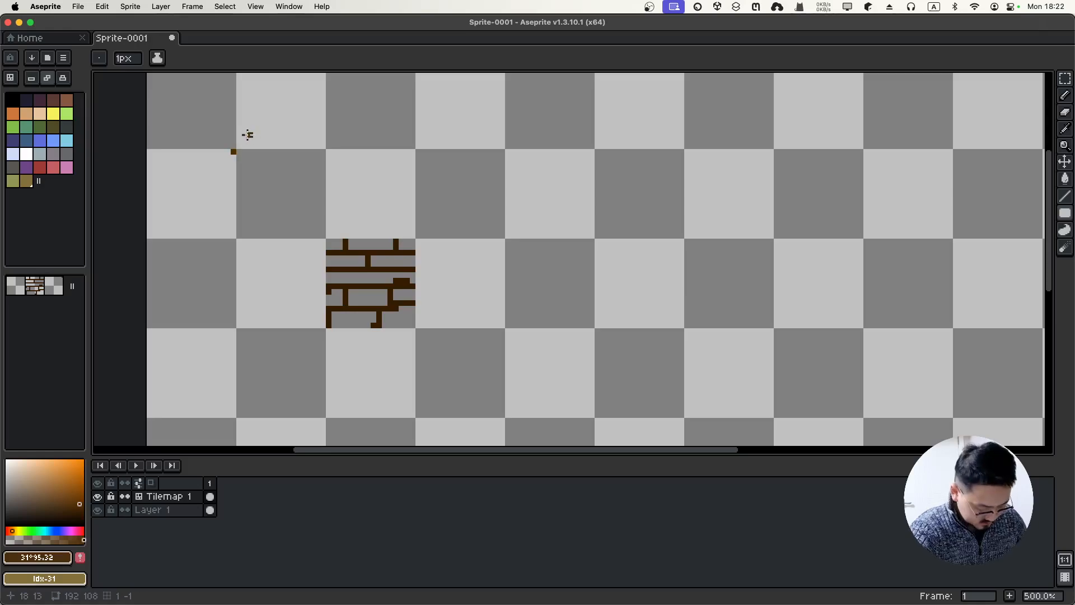
{"action": "key", "text": "super+z"}
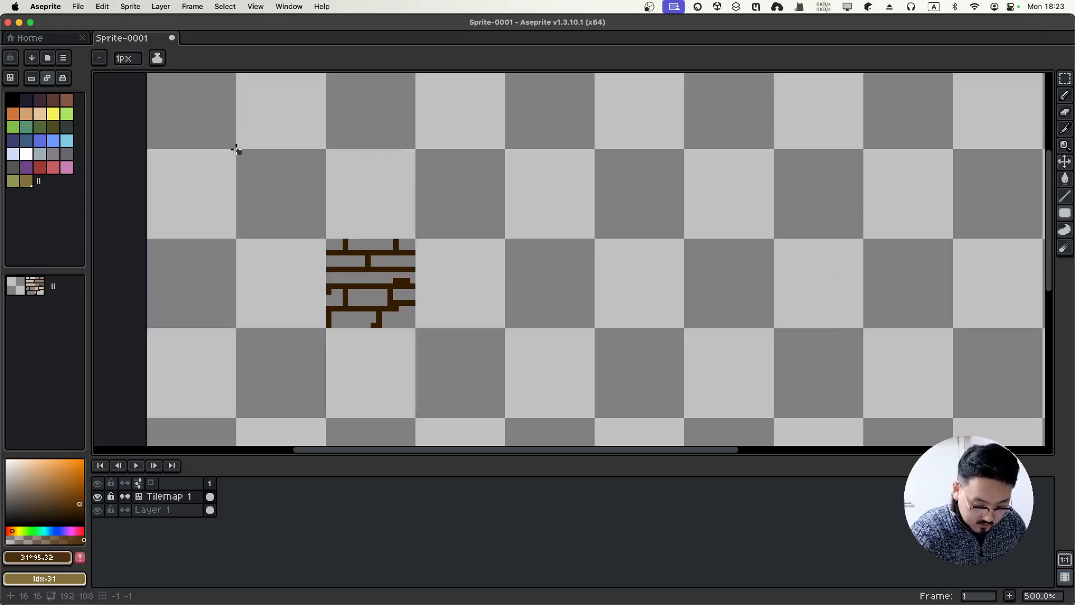
{"action": "left_click_drag", "start_coordinate": [236, 149], "coordinate": [501, 413]}
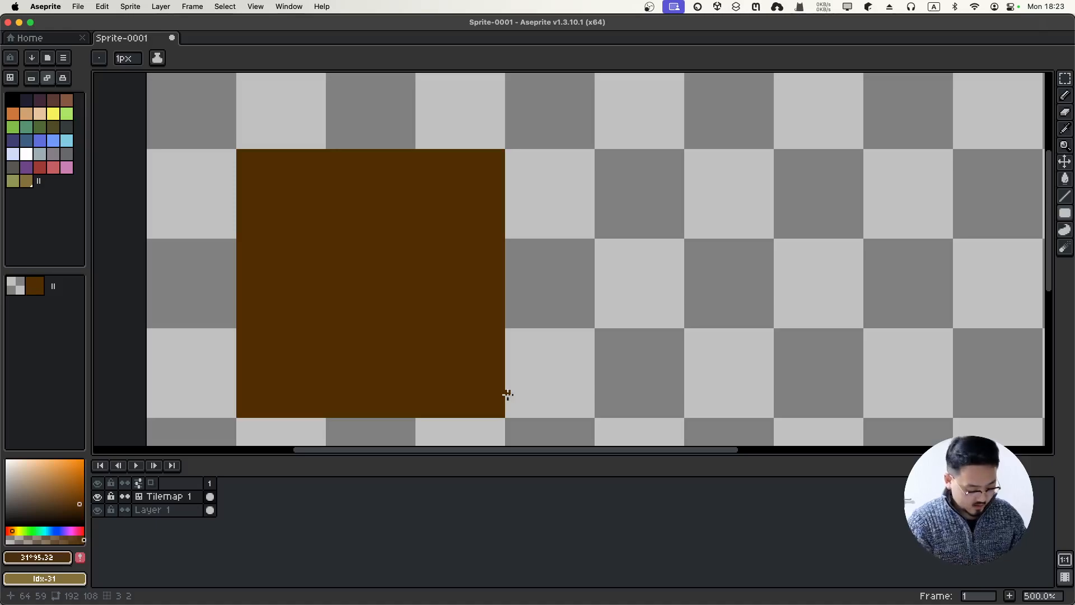
{"action": "key", "text": "super+z"}
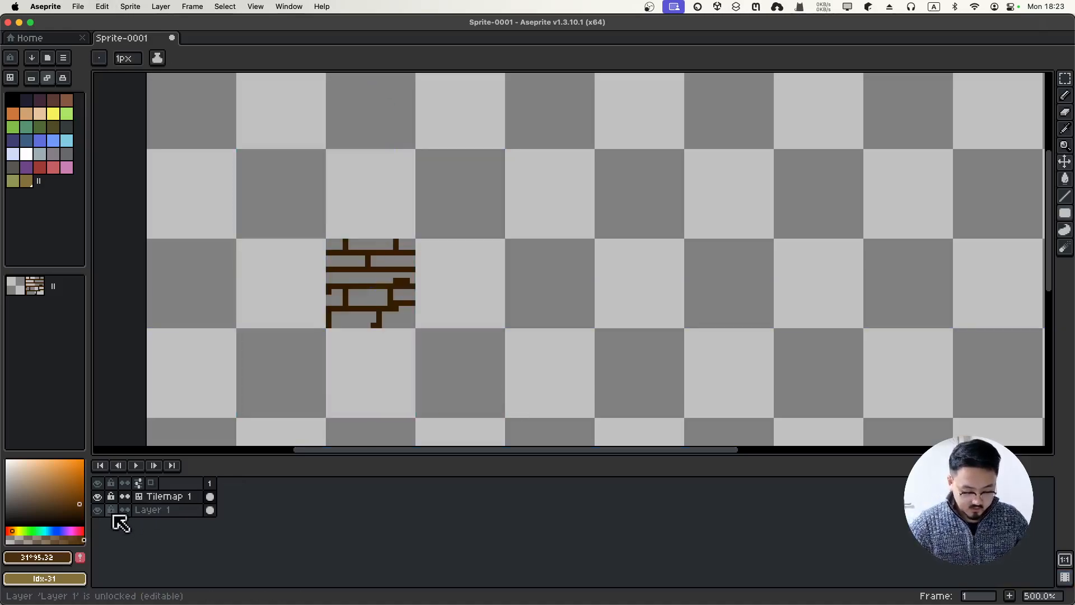
Draw a large brown filled square on Layer 1, then return to Tilemap 1 with a lighter brown
{"action": "left_click", "coordinate": [150, 510]}
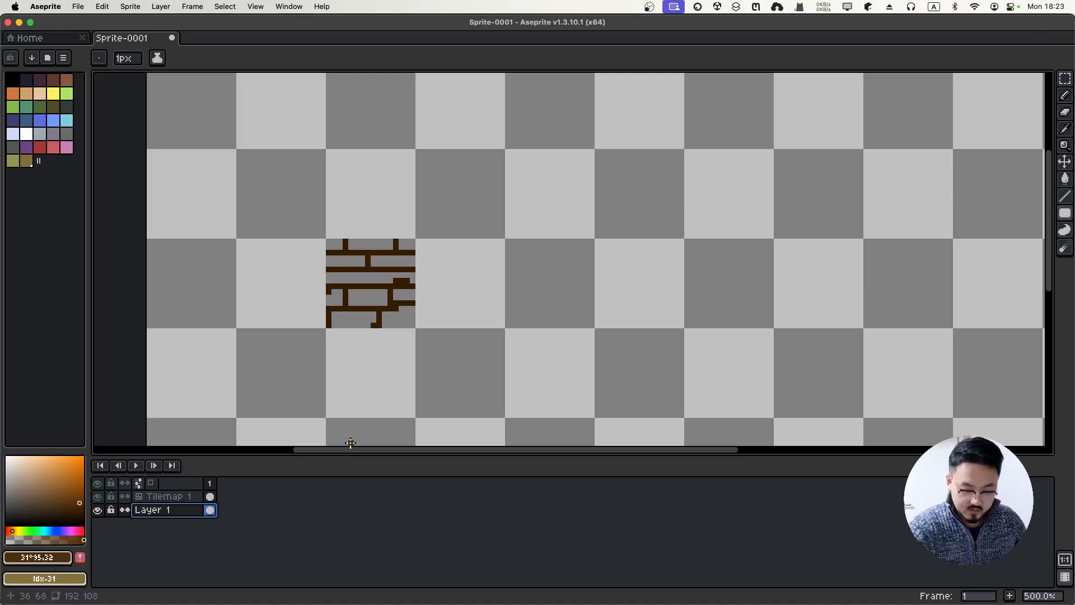
{"action": "left_click_drag", "start_coordinate": [237, 149], "coordinate": [500, 414]}
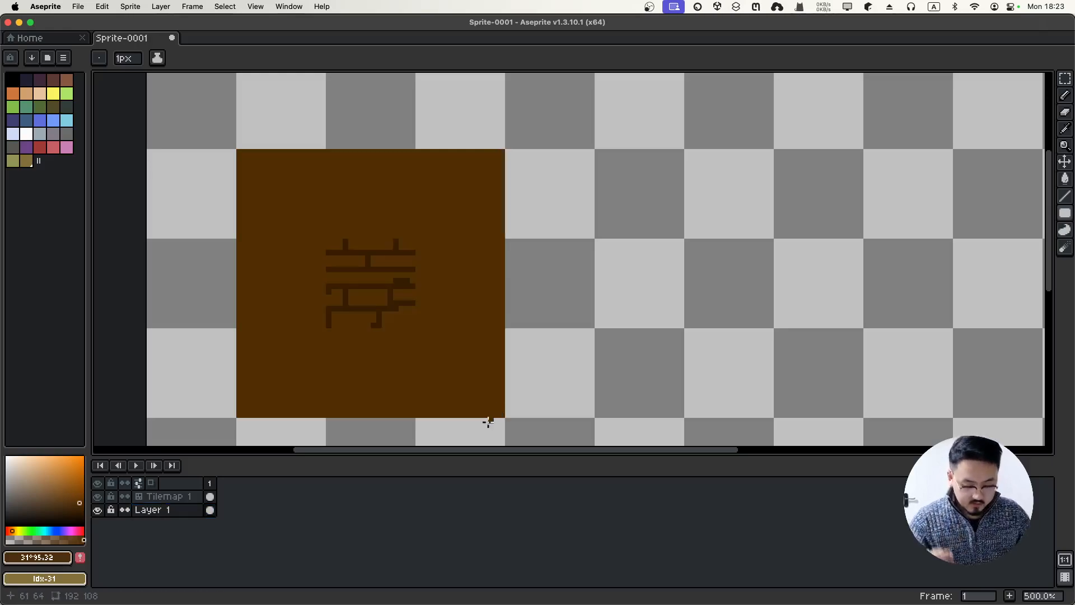
{"action": "left_click", "coordinate": [162, 498]}
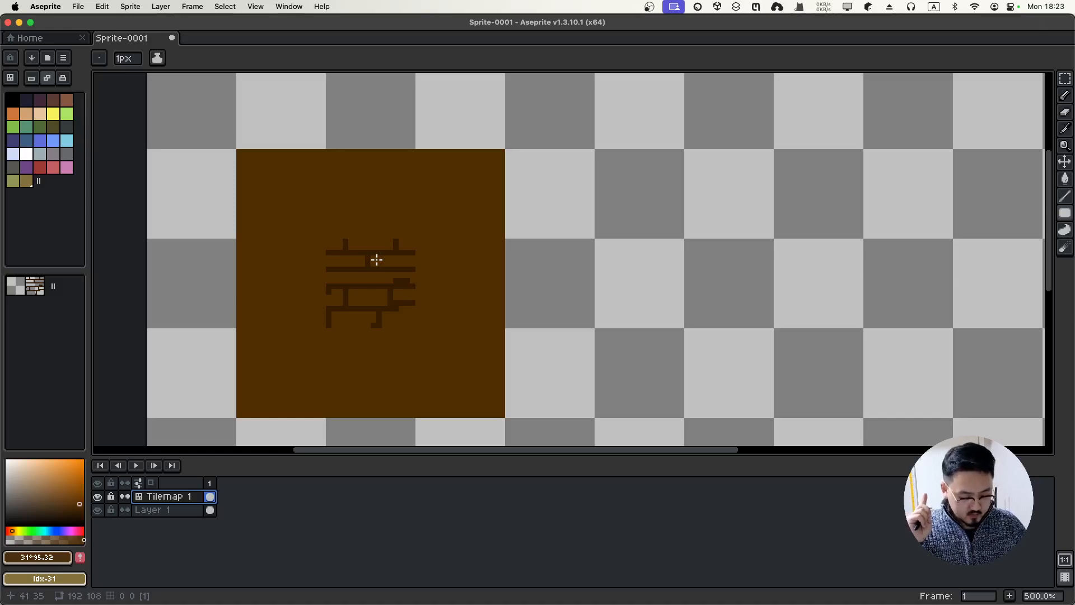
{"action": "left_click", "coordinate": [72, 497]}
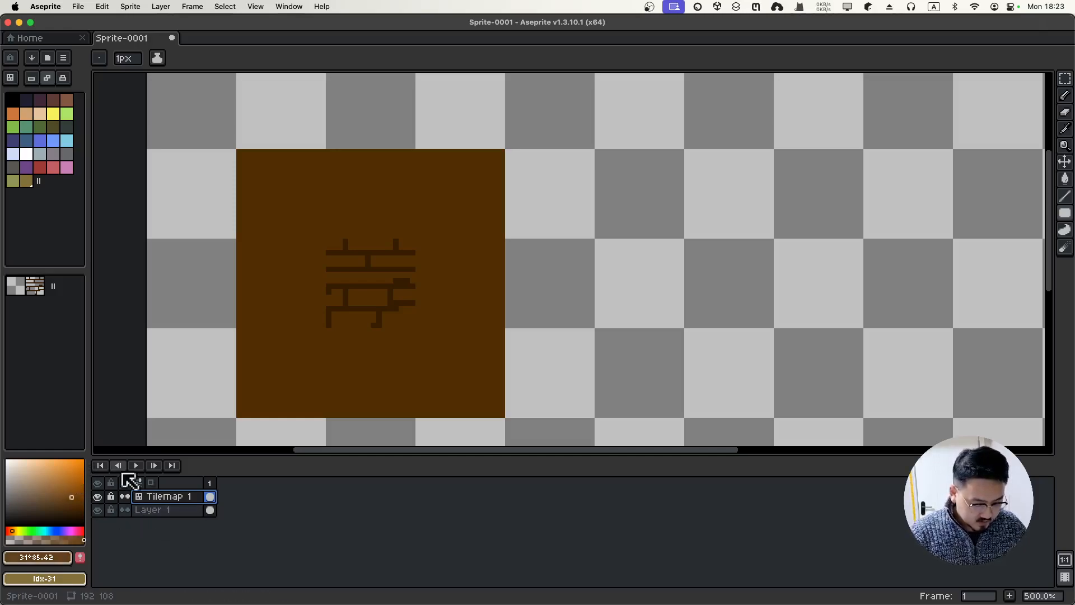
Add a light brick pixel, then sample the dark joint colour and draw a vertical joint and bottom line
{"action": "left_click", "coordinate": [329, 257]}
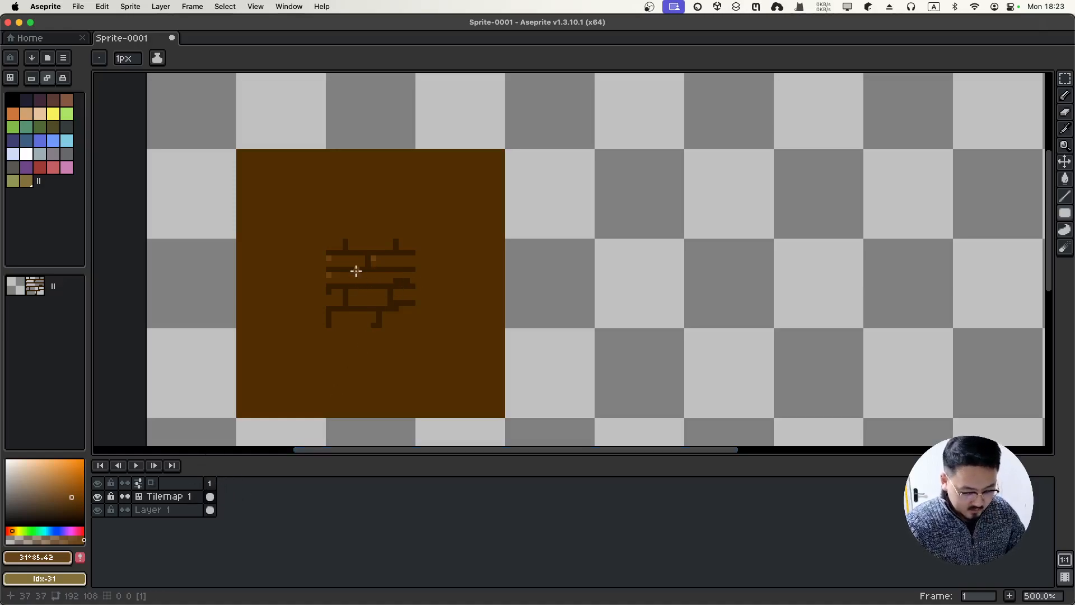
{"action": "key", "text": "i"}
{"action": "left_click", "coordinate": [362, 255]}
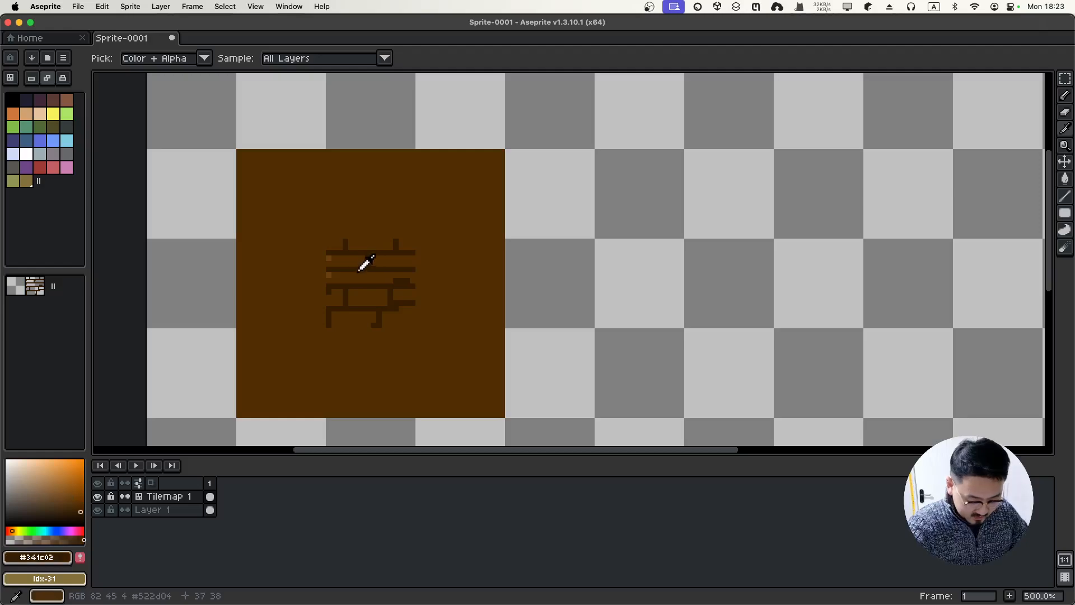
{"action": "key", "text": "b"}
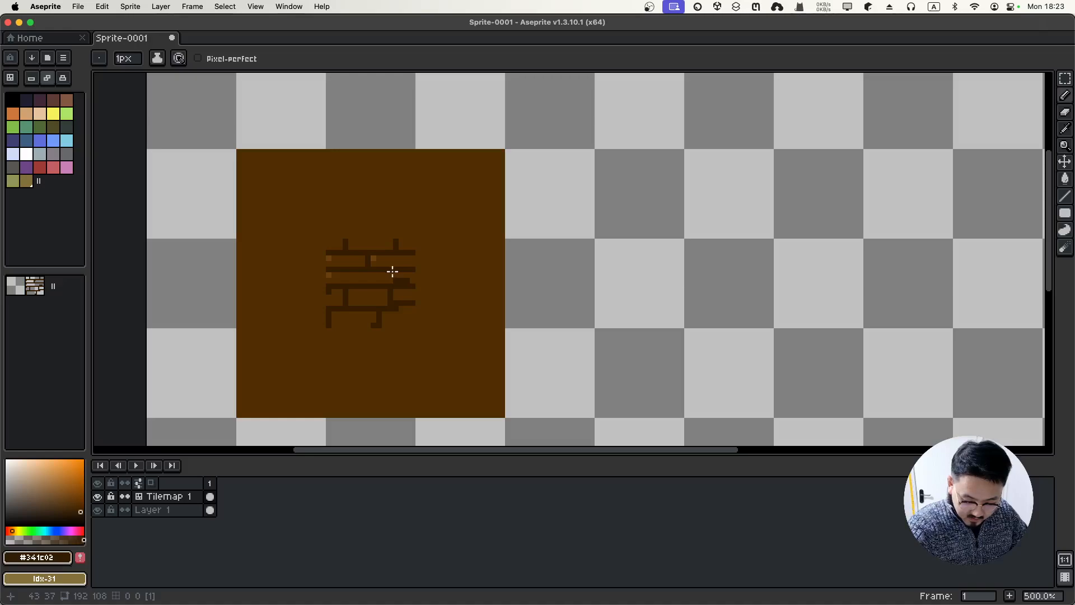
{"action": "left_click_drag", "start_coordinate": [392, 272], "coordinate": [393, 288]}
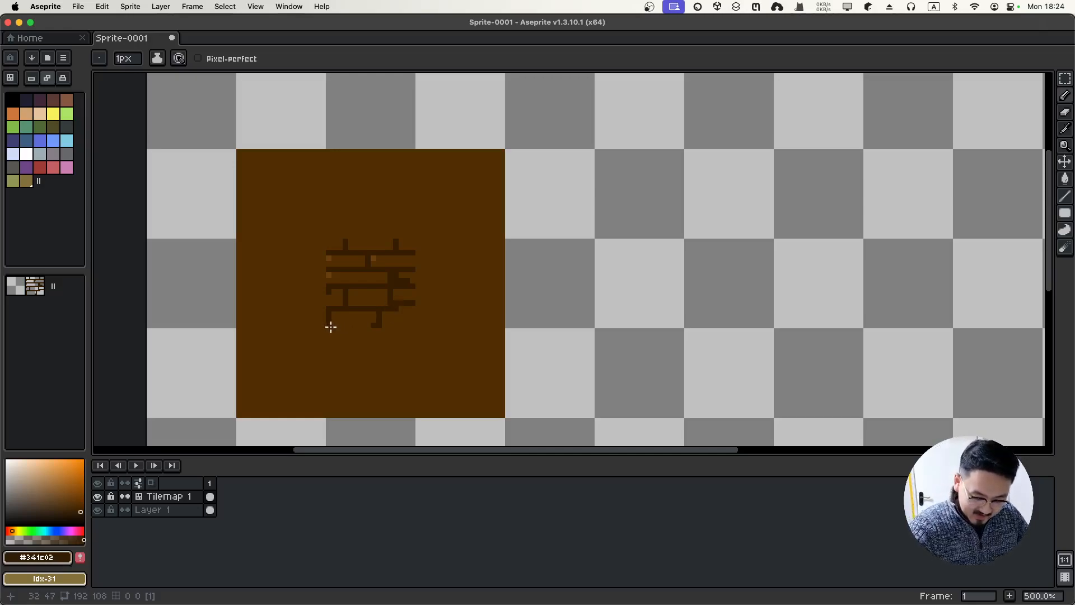
{"action": "mouse_move", "coordinate": [330, 327]}
{"action": "left_mouse_down"}
{"action": "mouse_move", "coordinate": [421, 330]}
{"action": "mouse_move", "coordinate": [426, 320]}
{"action": "left_mouse_up"}
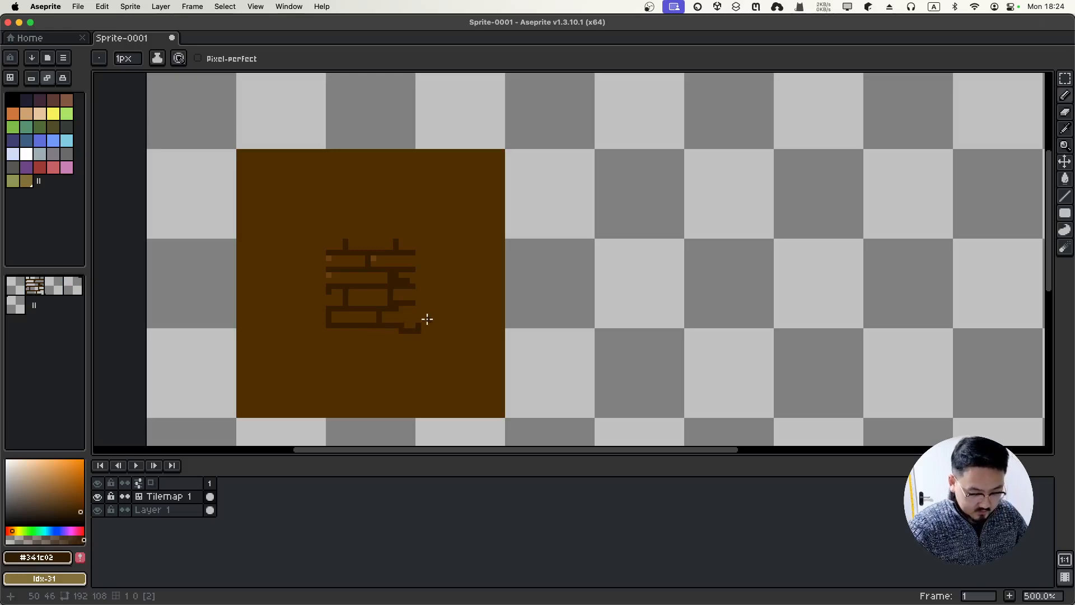
Erase the line's stepped right end and sample the lighter brick colour #6c4010 on Tilemap 1
{"action": "key", "text": "e"}
{"action": "left_click_drag", "start_coordinate": [404, 334], "coordinate": [429, 336]}
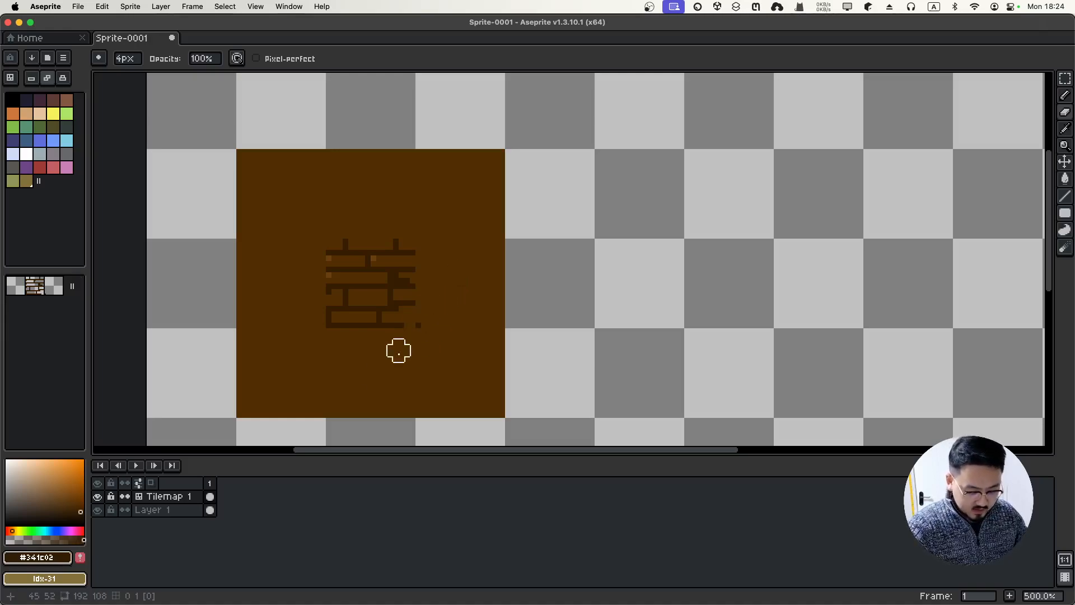
{"action": "left_click", "coordinate": [211, 511]}
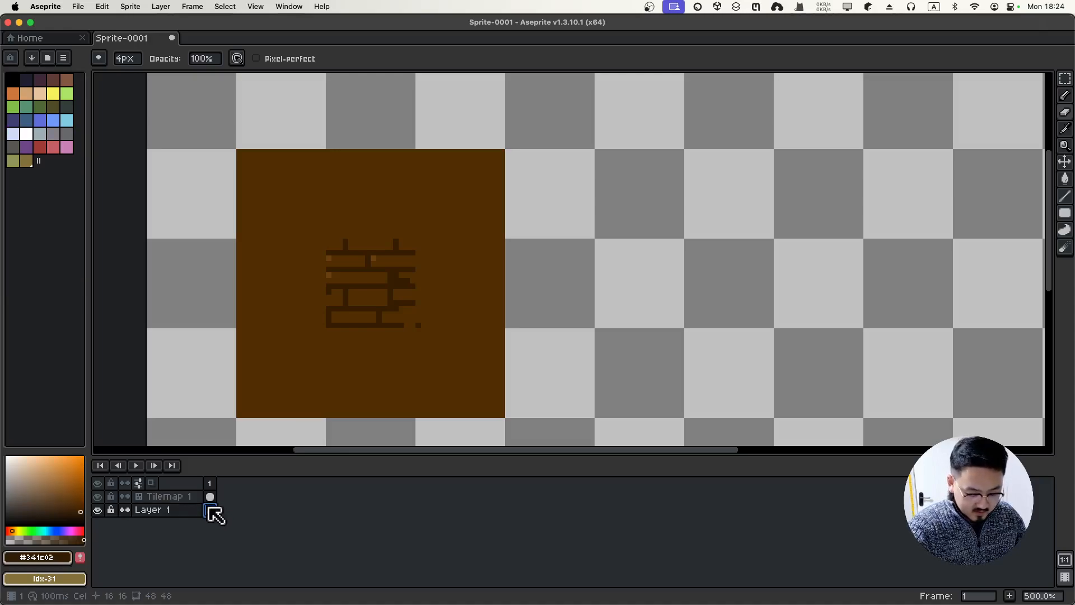
{"action": "left_click", "coordinate": [195, 499]}
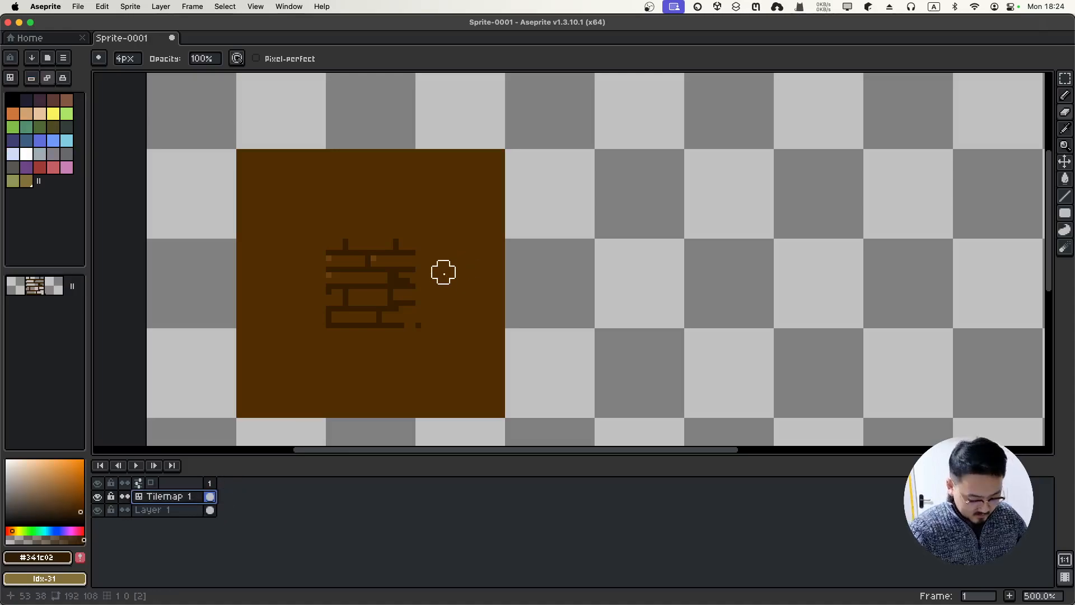
{"action": "key", "text": "i"}
{"action": "left_click", "coordinate": [330, 275]}
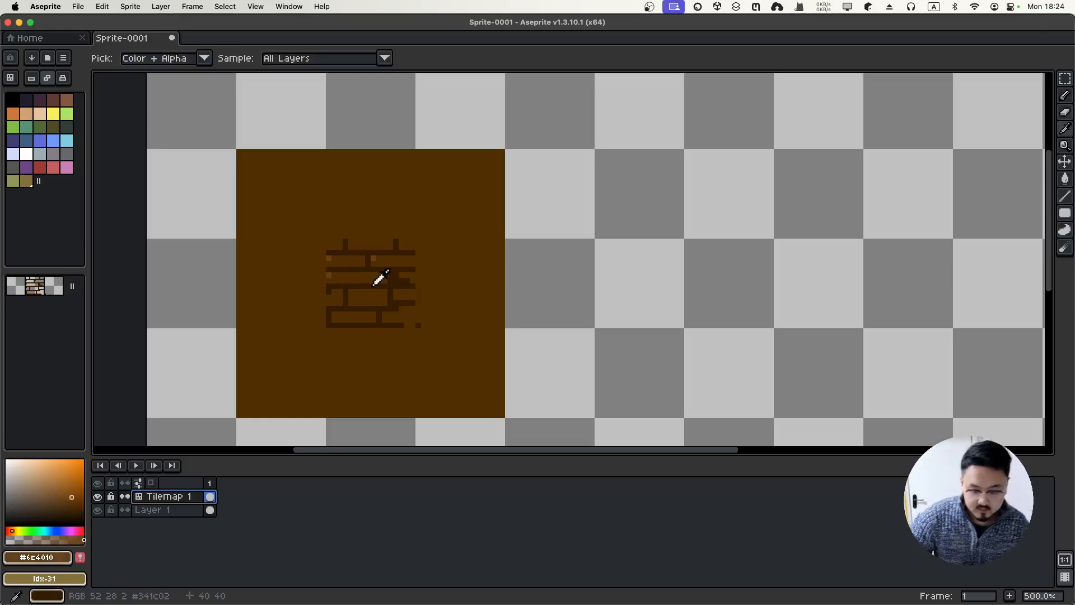
Add five light highlight pixels across the upper and lower bricks
{"action": "scroll", "coordinate": [378, 278], "scroll_direction": "down", "scroll_amount": 2}
{"action": "scroll", "coordinate": [381, 276], "scroll_direction": "up", "scroll_amount": 6}
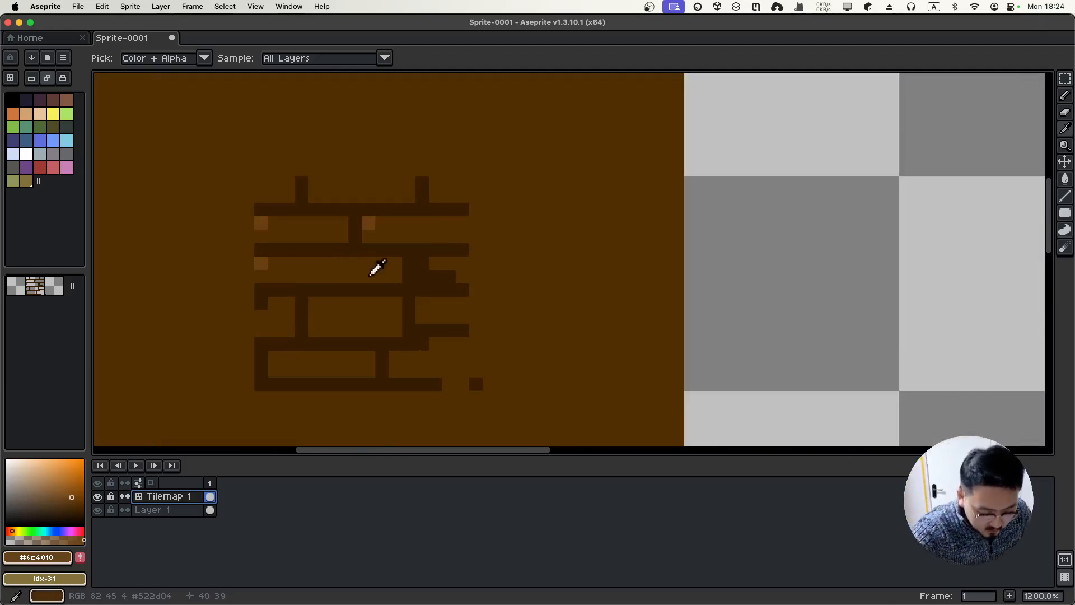
{"action": "key", "text": "b"}
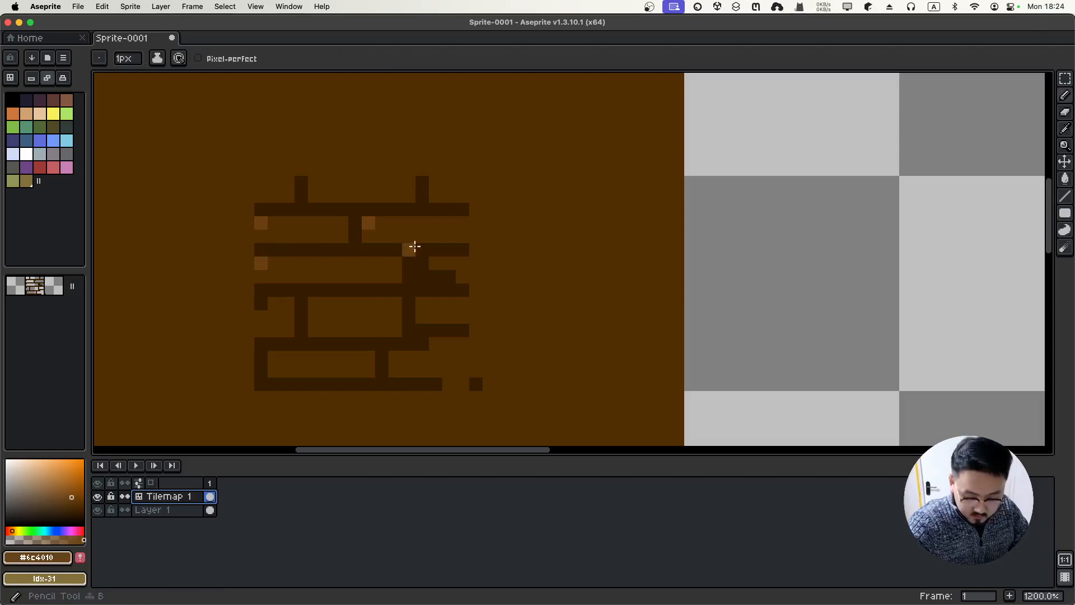
{"action": "left_click", "coordinate": [424, 304]}
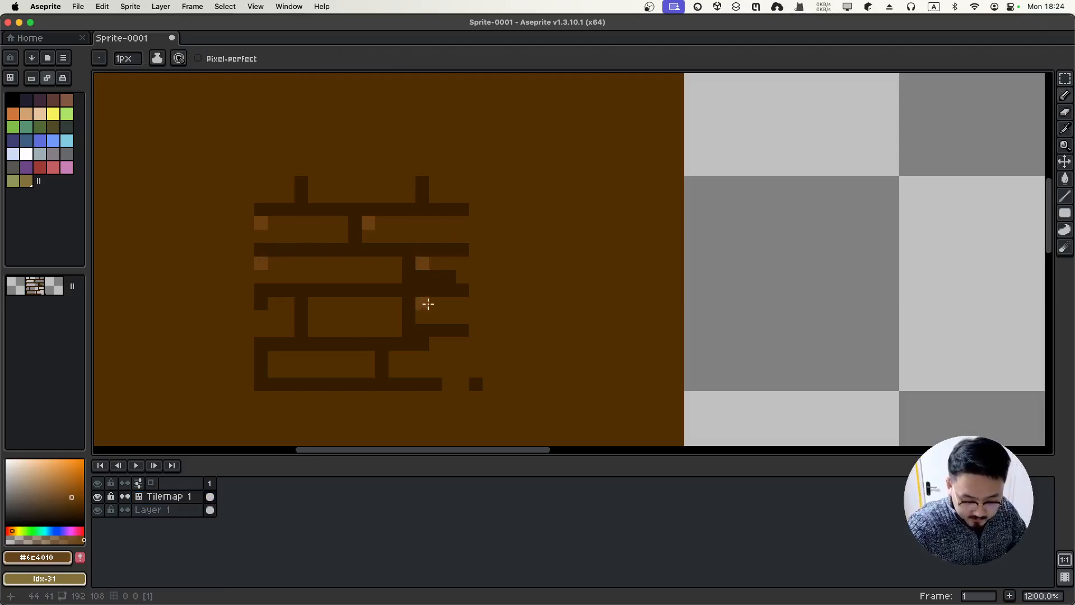
{"action": "left_click", "coordinate": [314, 304]}
{"action": "left_click", "coordinate": [262, 306]}
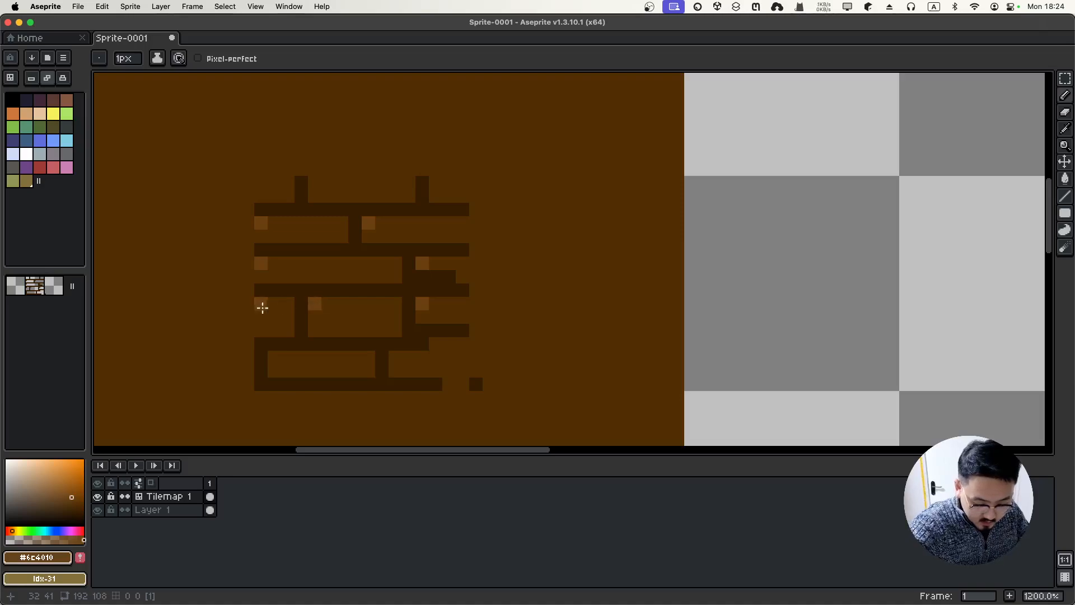
{"action": "left_click", "coordinate": [273, 356]}
{"action": "left_click", "coordinate": [396, 358]}
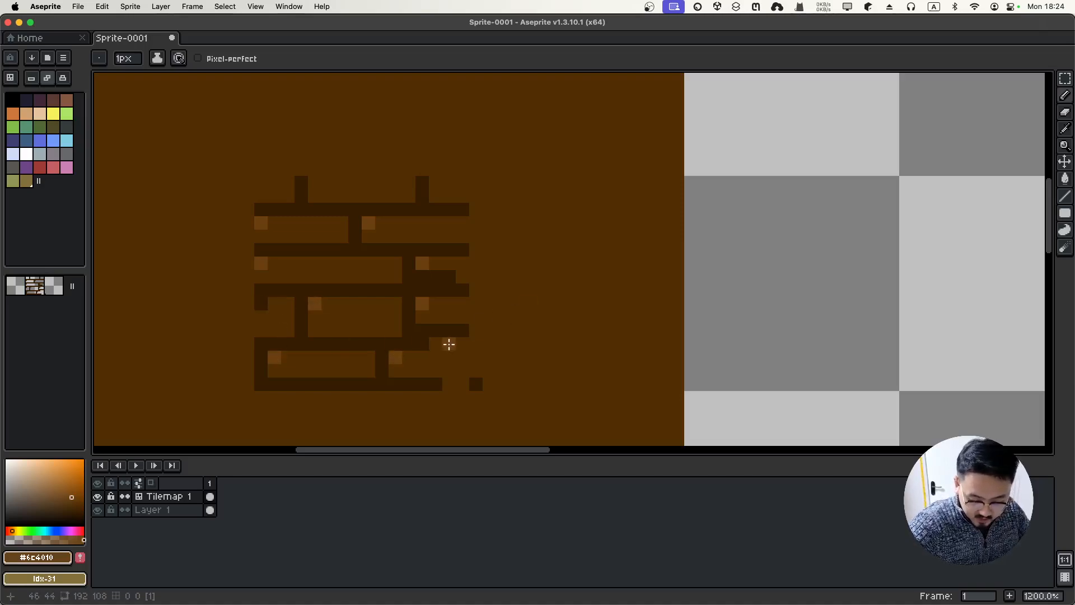
Extend the dark outline row two pixels right and choose a darker brown shade
{"action": "left_click", "coordinate": [417, 343], "text": "alt"}
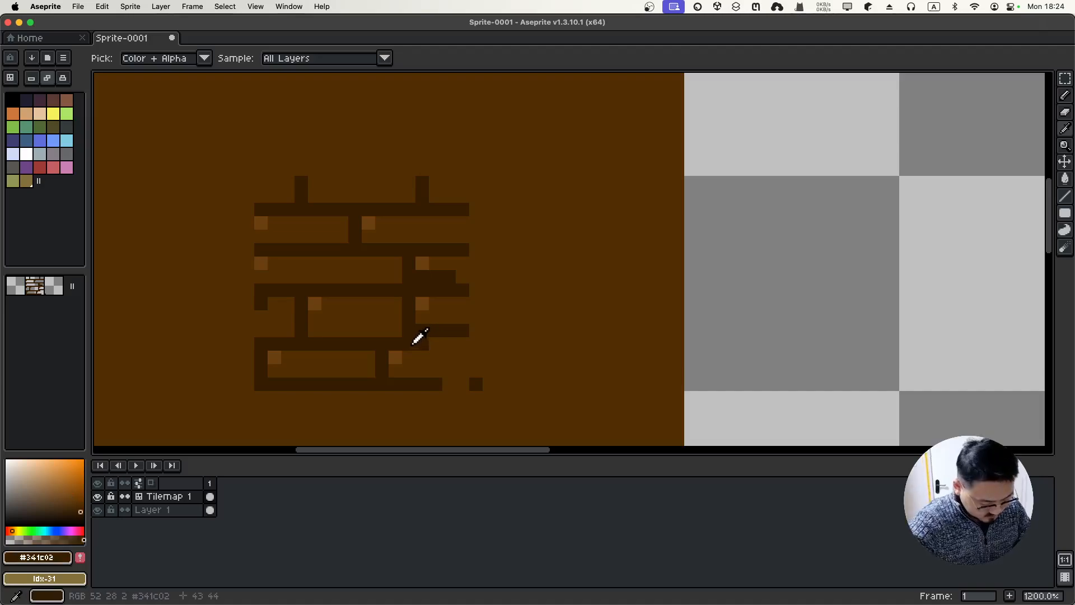
{"action": "left_click_drag", "start_coordinate": [454, 343], "coordinate": [469, 343]}
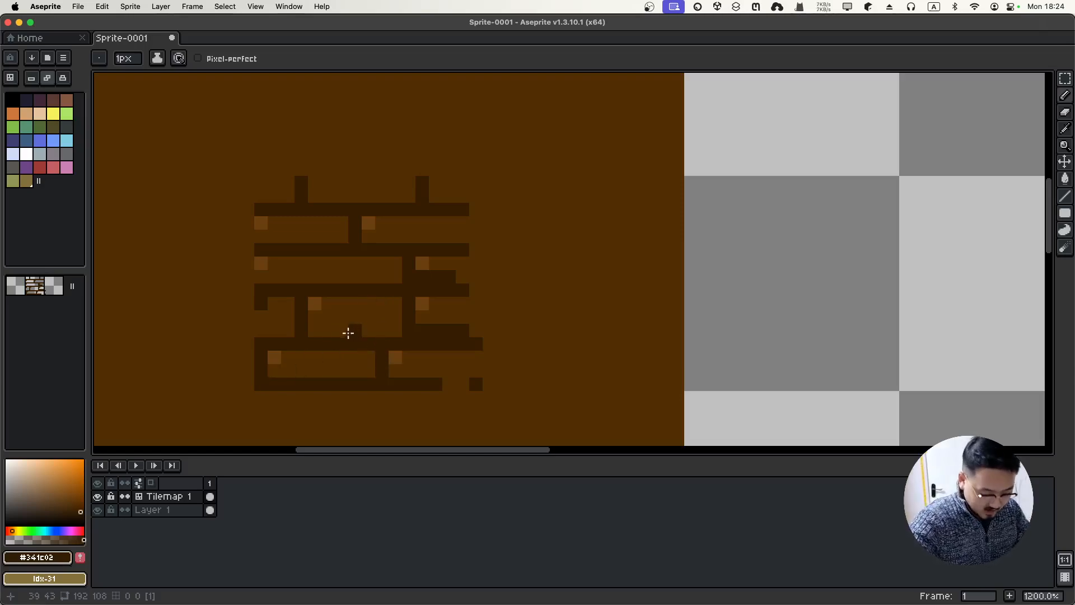
{"action": "key", "text": "i"}
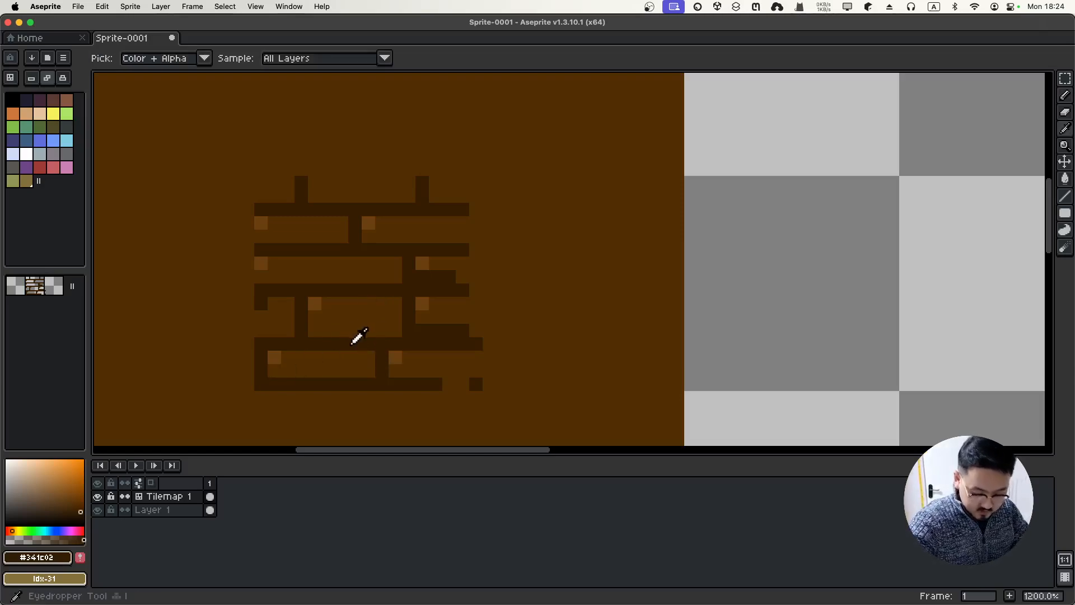
{"action": "left_click", "coordinate": [80, 513]}
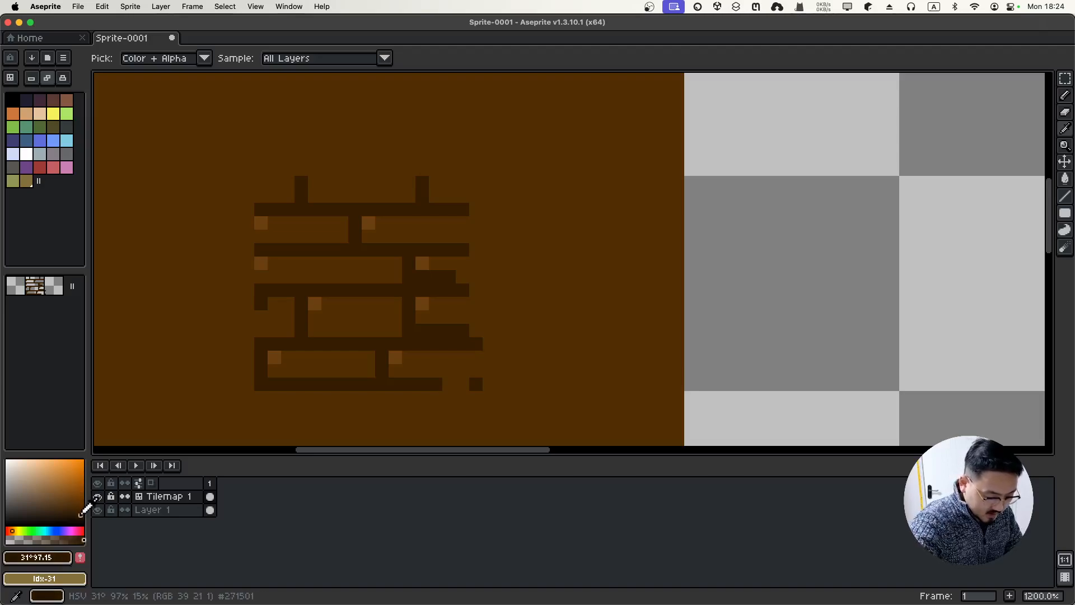
{"action": "key", "text": "b"}
Add six dark shadow pixels across the bricks
{"action": "left_click", "coordinate": [368, 371]}
{"action": "left_click", "coordinate": [395, 331]}
{"action": "left_click", "coordinate": [369, 303]}
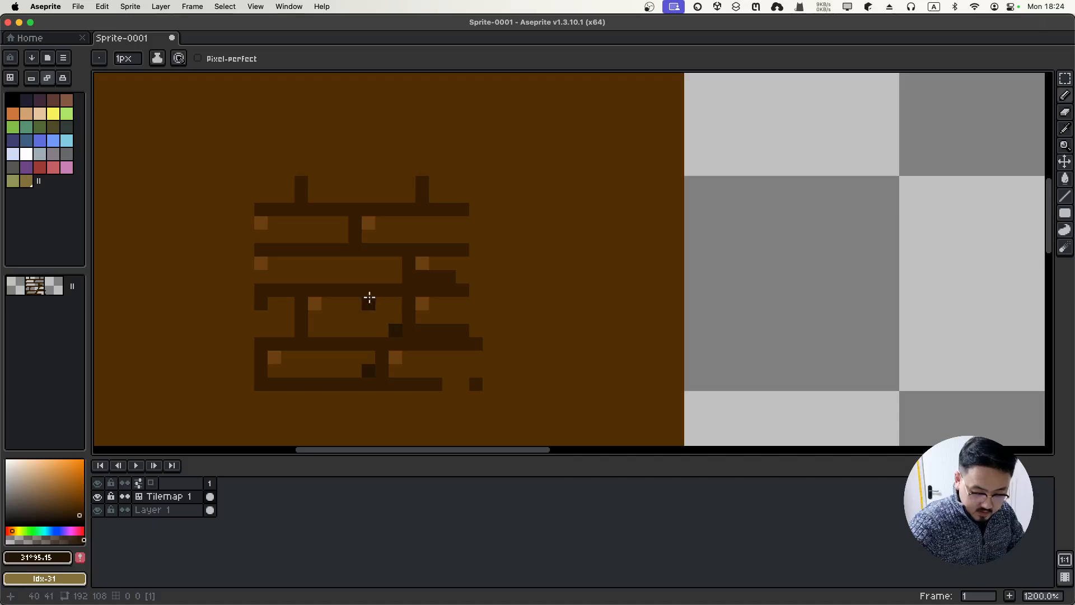
{"action": "left_click", "coordinate": [395, 276]}
{"action": "left_click", "coordinate": [341, 236]}
{"action": "left_click", "coordinate": [449, 223]}
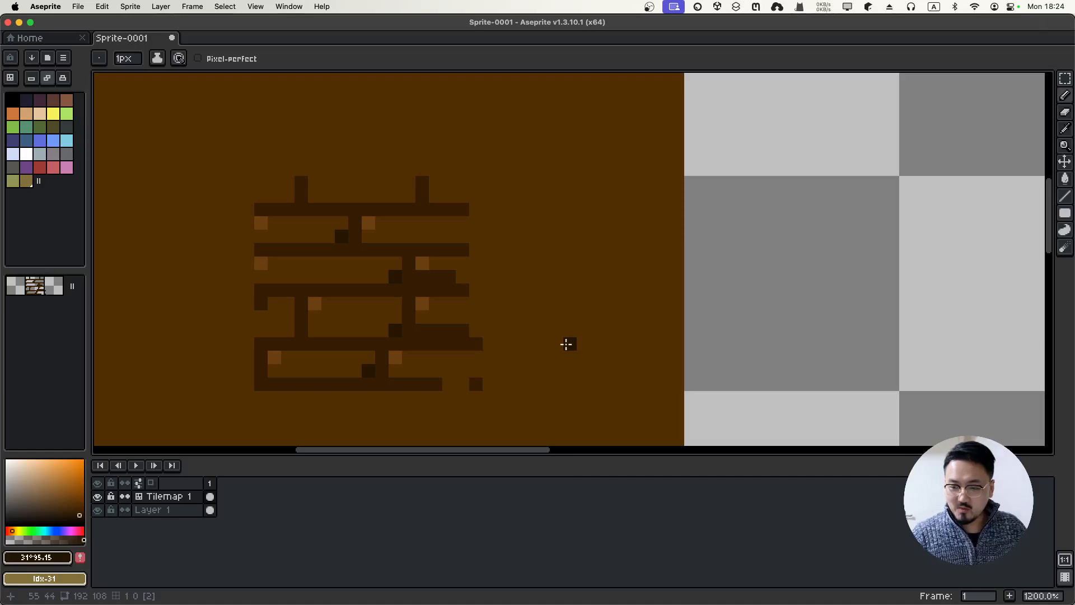
{"action": "scroll", "coordinate": [567, 344], "scroll_direction": "down", "scroll_amount": 2}
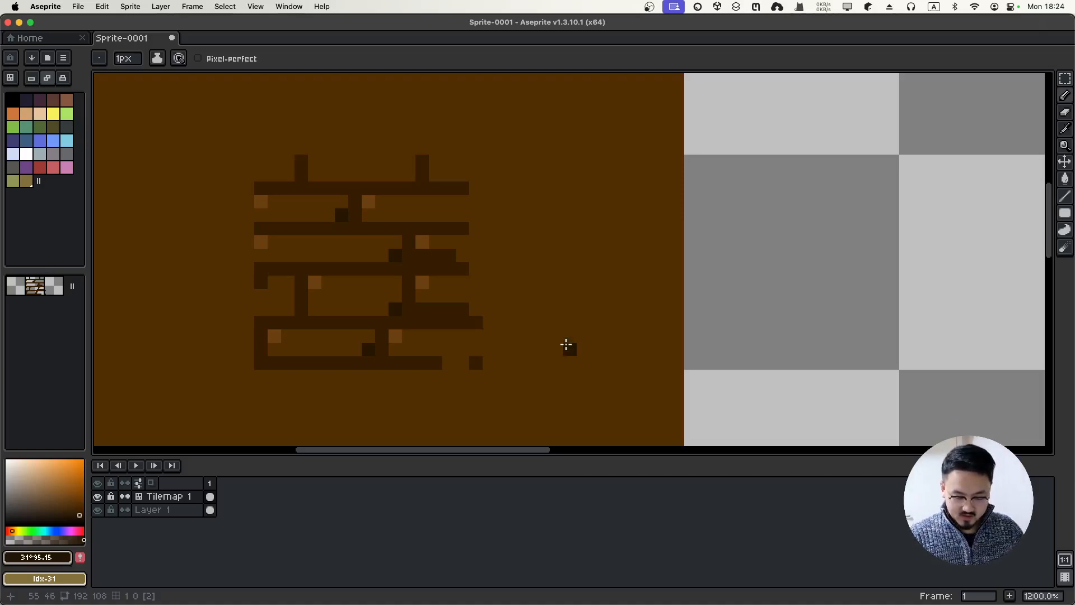
{"action": "scroll", "coordinate": [566, 344], "scroll_direction": "down", "scroll_amount": 4}
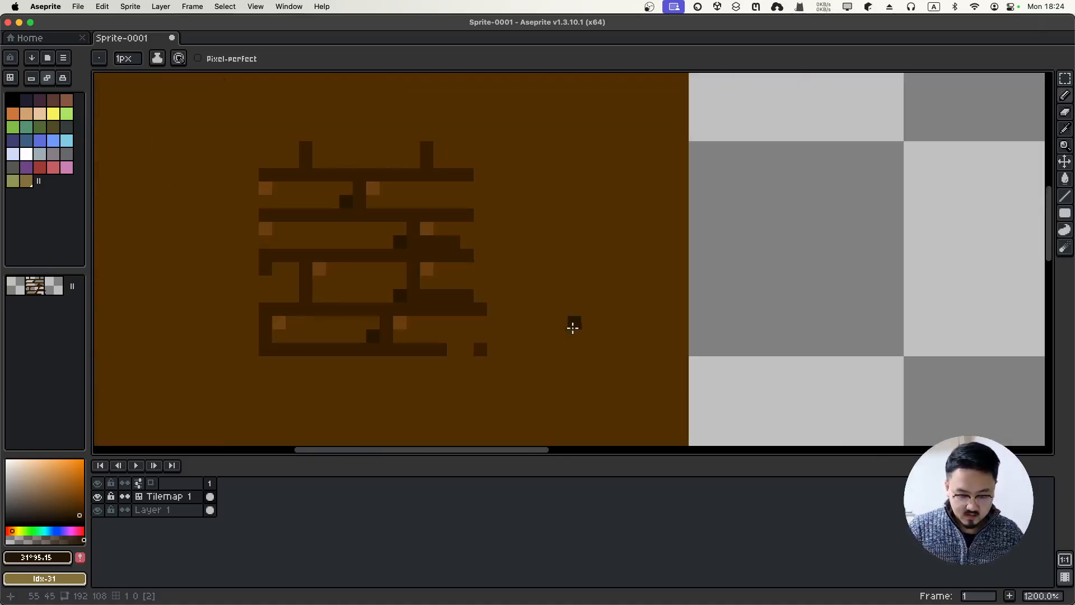
{"action": "scroll", "coordinate": [581, 321], "scroll_direction": "down", "scroll_amount": 3}
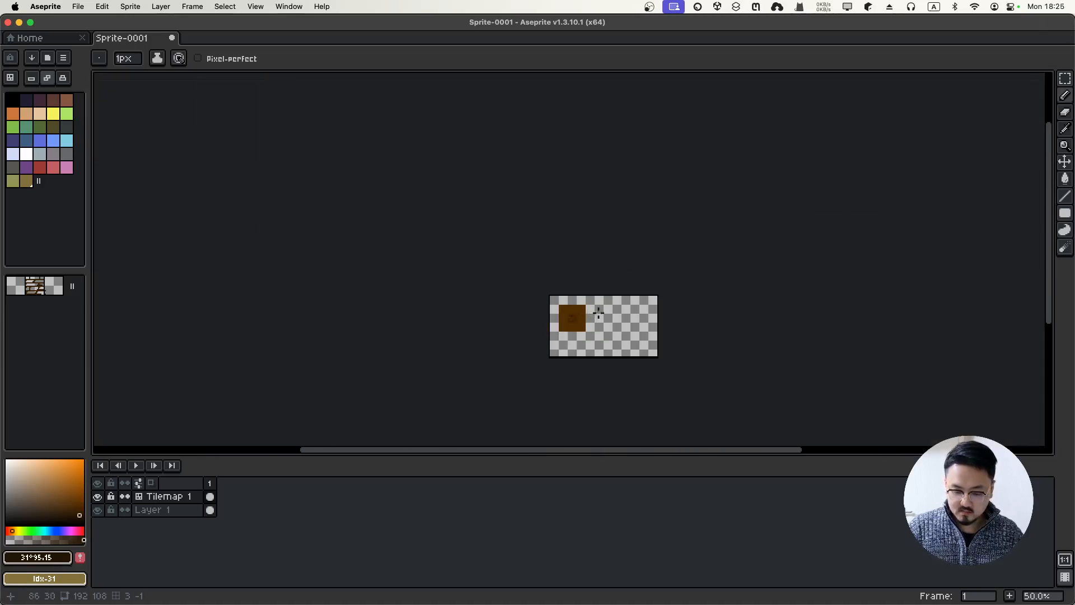
Stamp the brick tile into the three cells of the top row
{"action": "scroll", "coordinate": [588, 313], "scroll_direction": "up", "scroll_amount": 3}
{"action": "scroll", "coordinate": [598, 313], "scroll_direction": "down", "scroll_amount": 1}
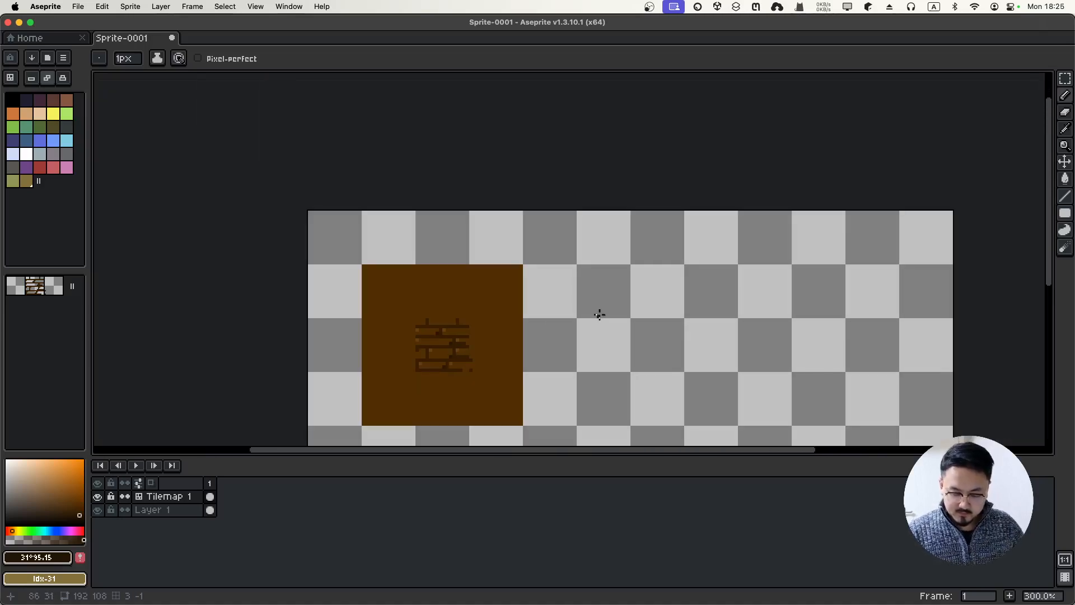
{"action": "scroll", "coordinate": [600, 315], "scroll_direction": "down", "scroll_amount": 4}
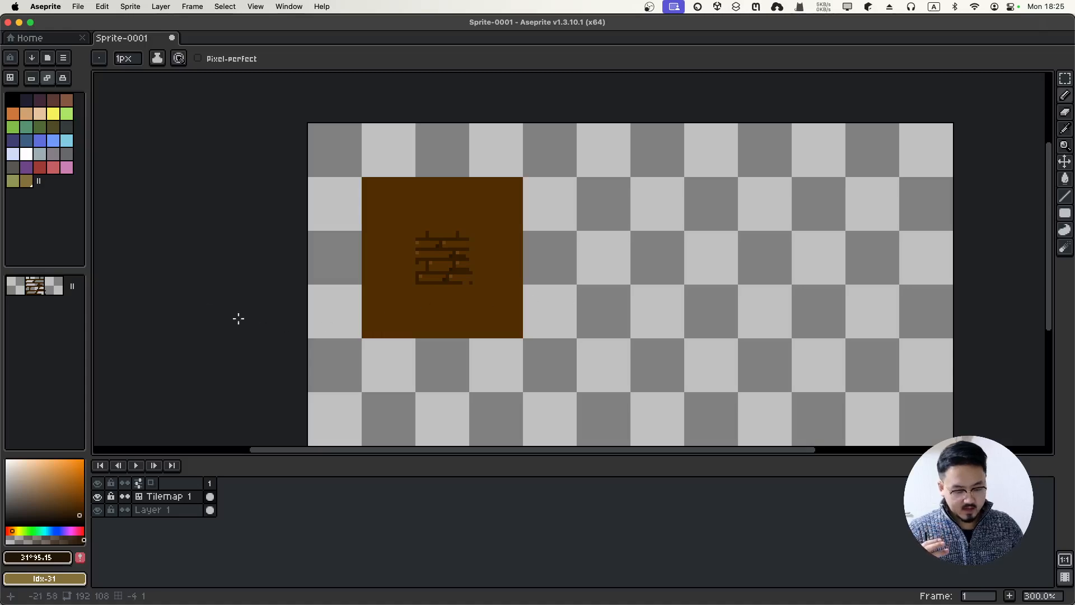
{"action": "left_click", "coordinate": [42, 290]}
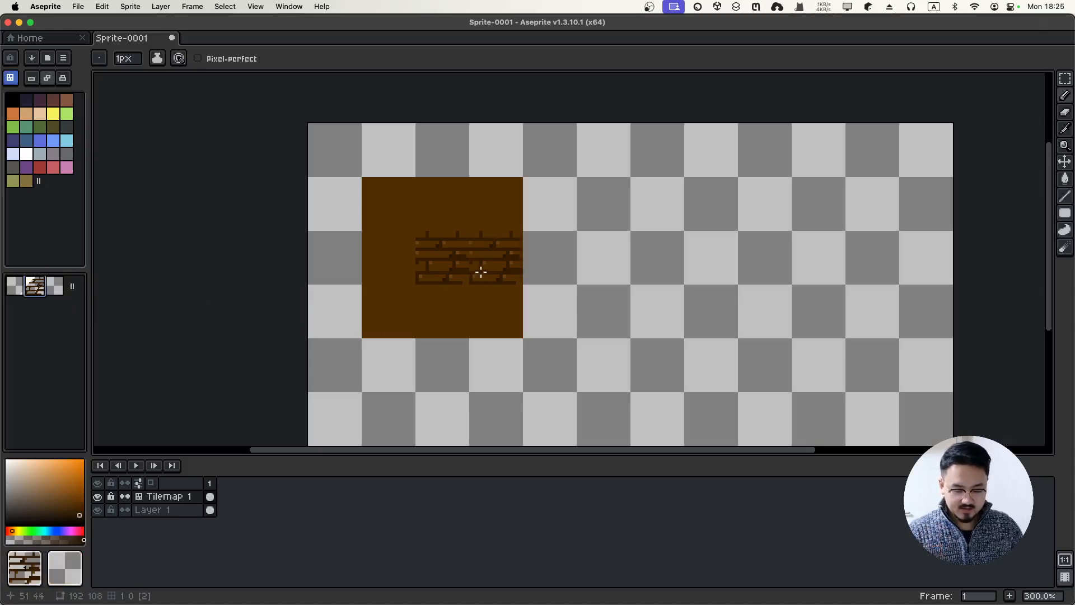
{"action": "left_click", "coordinate": [397, 213]}
{"action": "left_click", "coordinate": [435, 209]}
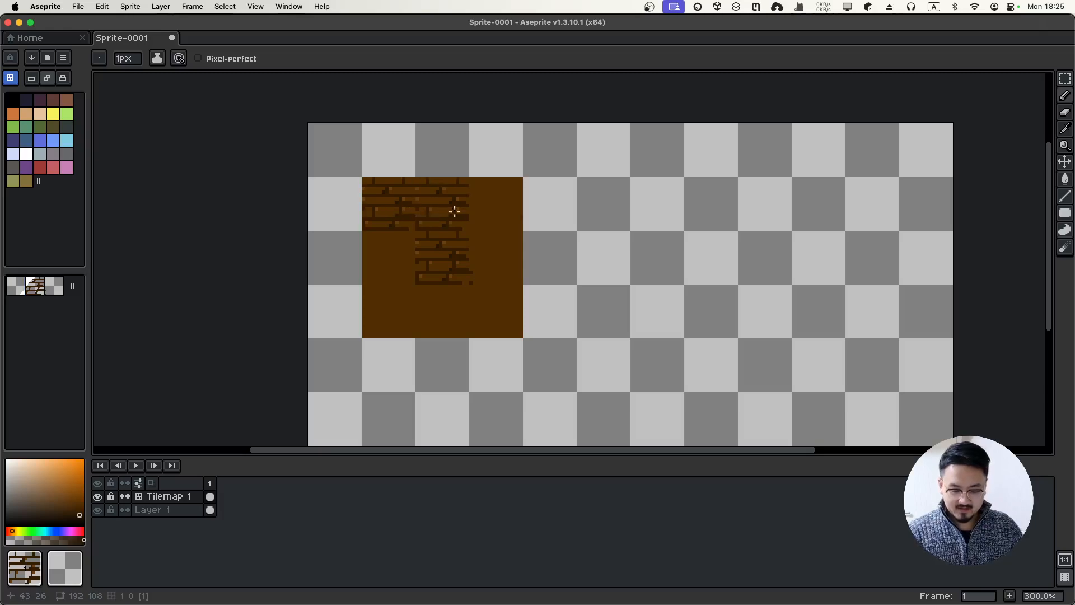
{"action": "left_click", "coordinate": [504, 216]}
Stamp the brick tile into the remaining middle and bottom cells, then pick the Contour tool
{"action": "left_click", "coordinate": [387, 264]}
{"action": "left_click", "coordinate": [485, 261]}
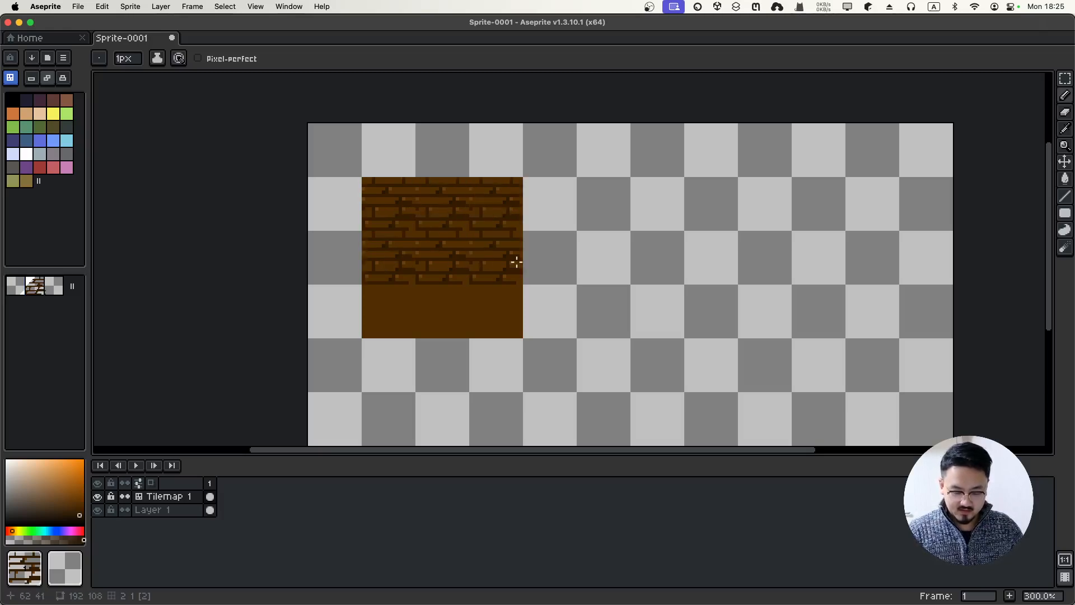
{"action": "left_click", "coordinate": [395, 309]}
{"action": "left_click", "coordinate": [434, 309]}
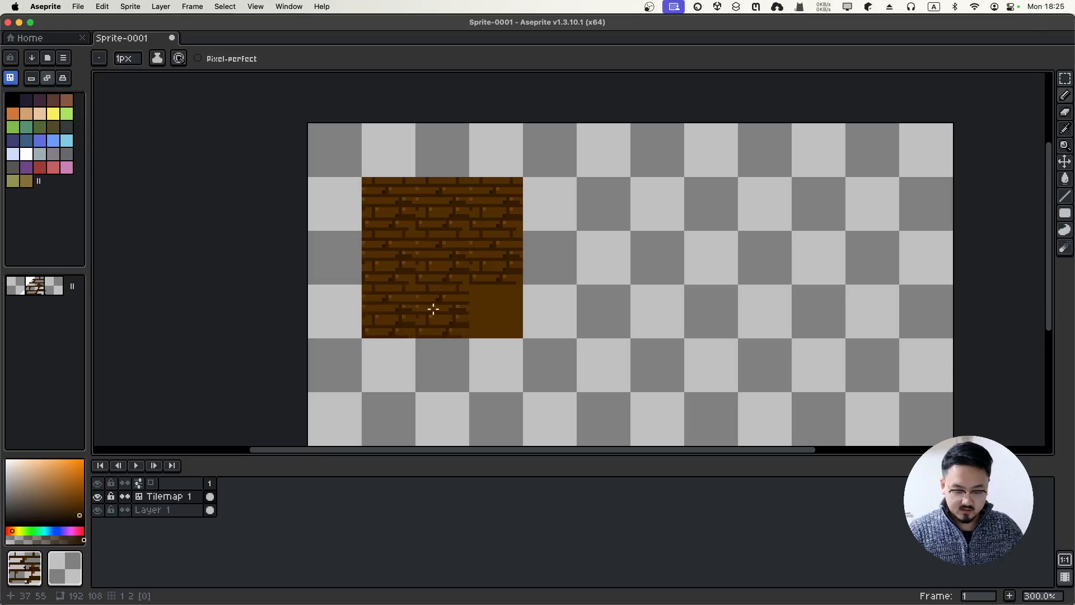
{"action": "left_click", "coordinate": [511, 314]}
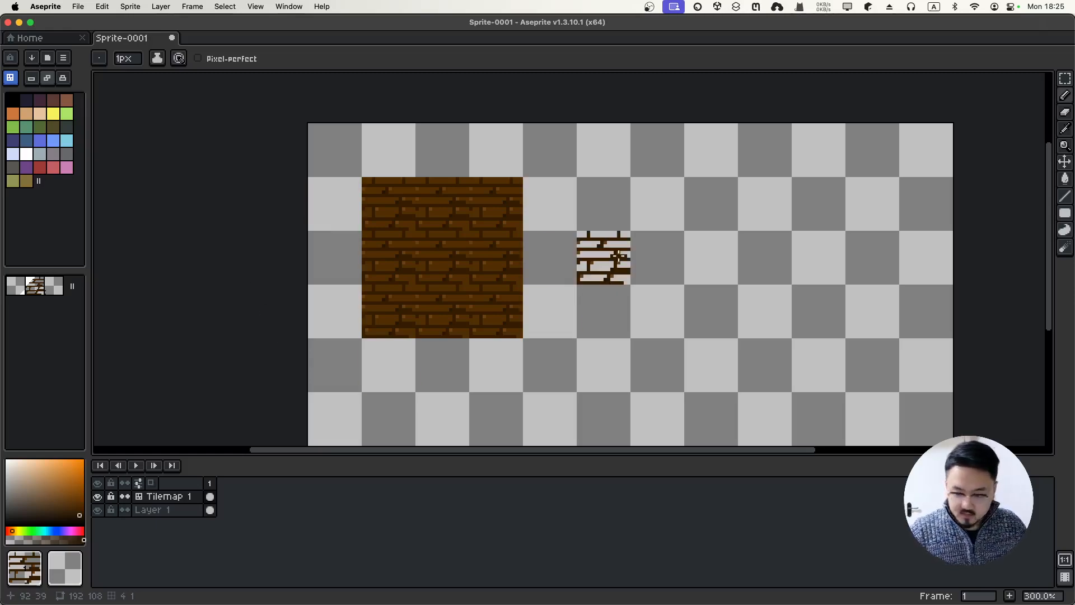
{"action": "left_click", "coordinate": [1070, 238]}
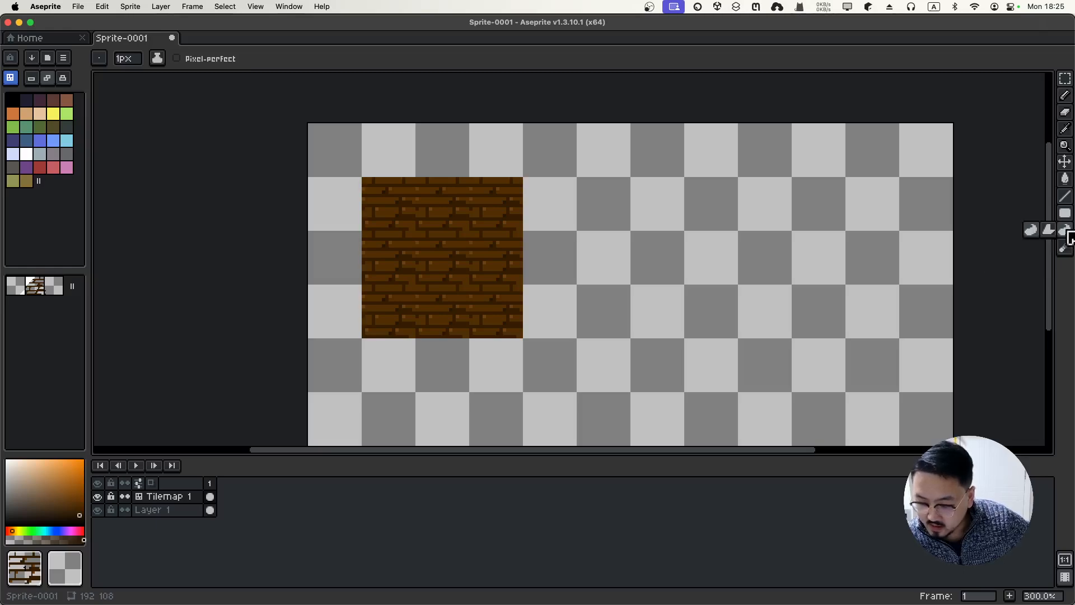
{"action": "left_click", "coordinate": [1032, 229]}
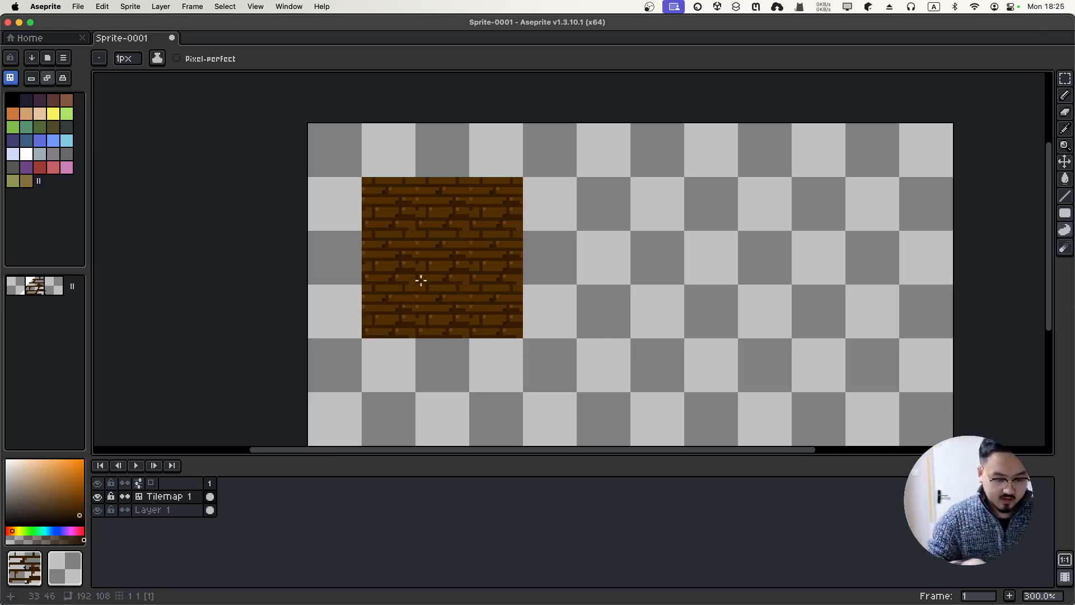
Save the sprite in Documents under the file name 'tilemap' as tilemap.aseprite
{"action": "key", "text": "super+s"}
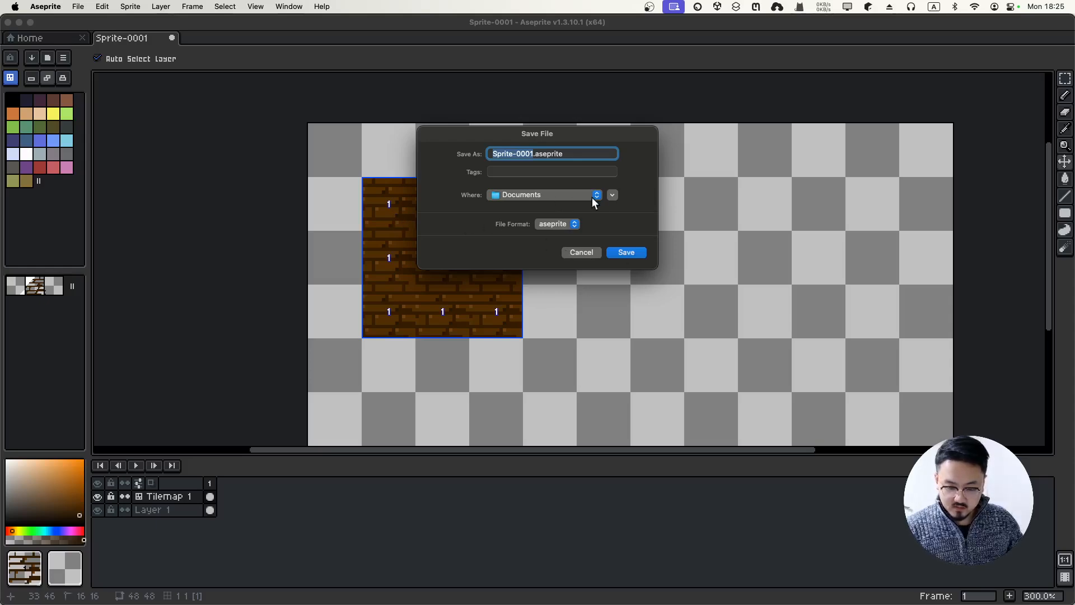
{"action": "type", "text": "tilemap"}
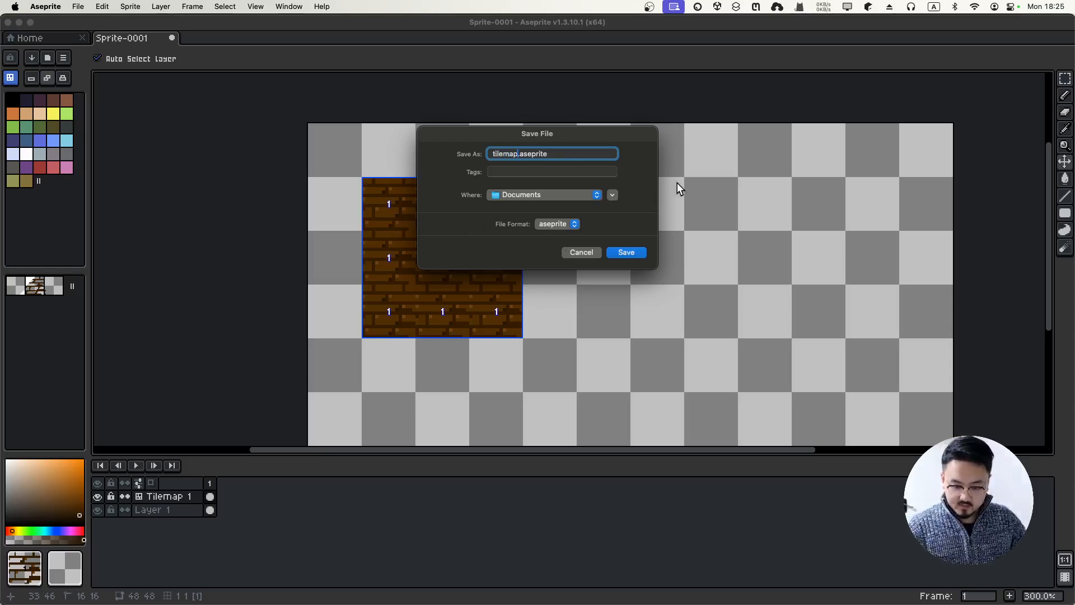
{"action": "key", "text": "Return"}
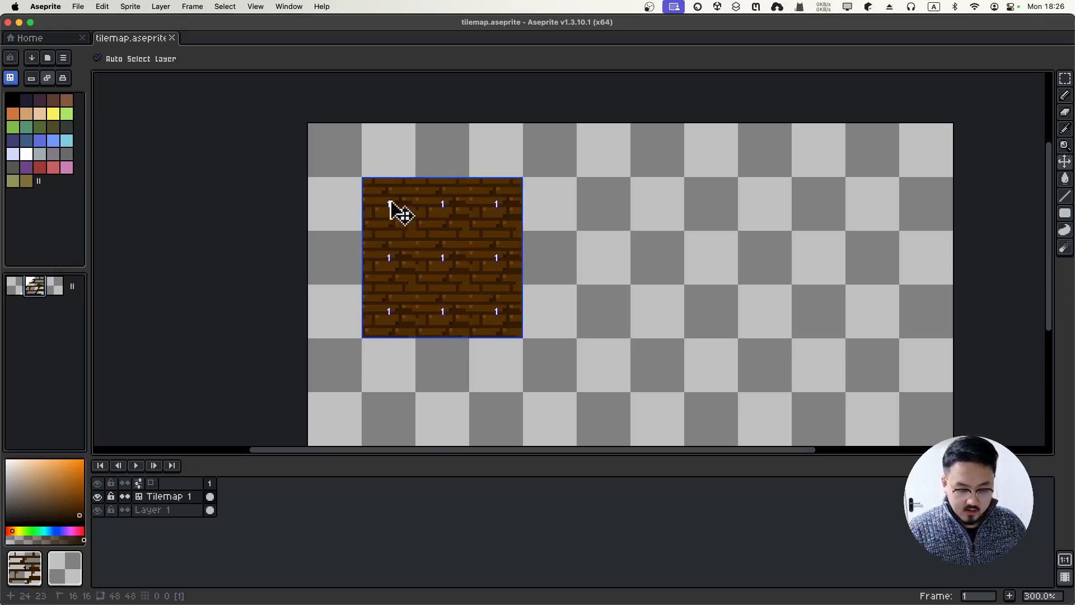
On the tilemap layer, pick the brick tile from the tileset and turn off Auto Select Layer
{"action": "left_click", "coordinate": [390, 203]}
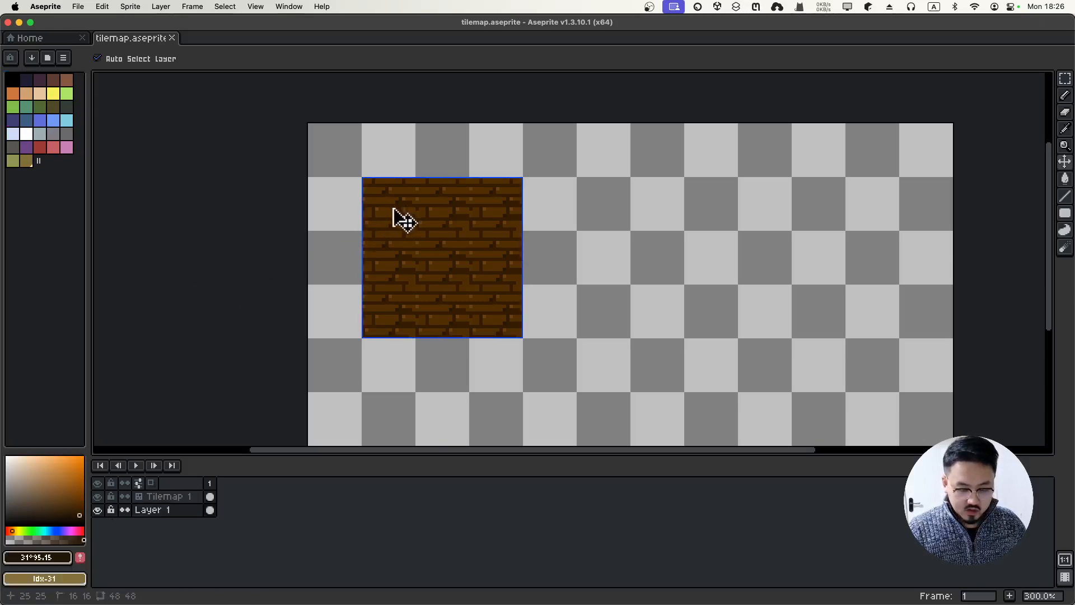
{"action": "left_click", "coordinate": [196, 496]}
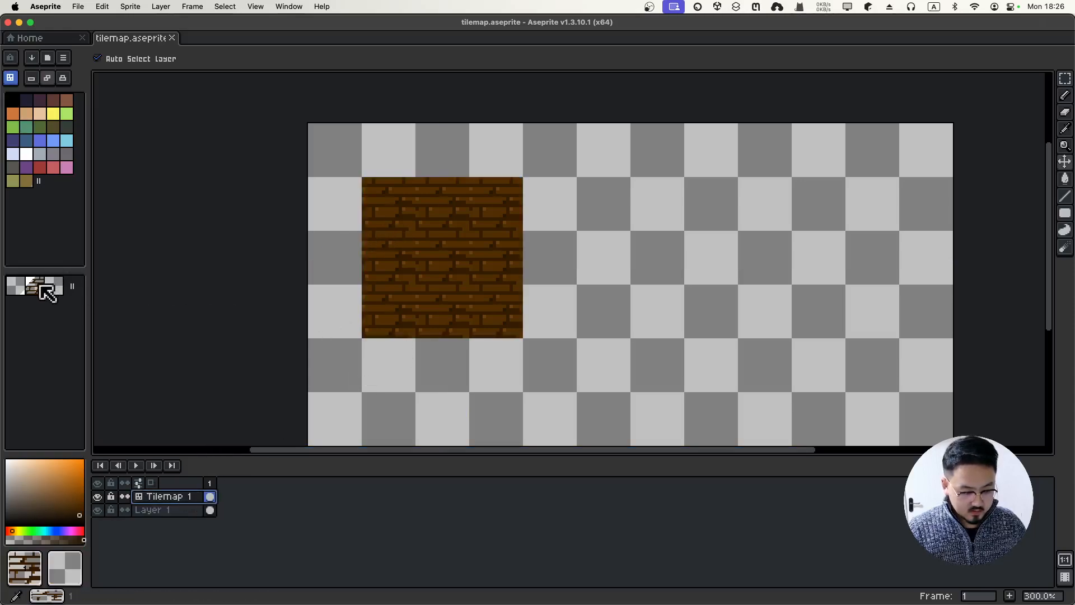
{"action": "left_click", "coordinate": [43, 289]}
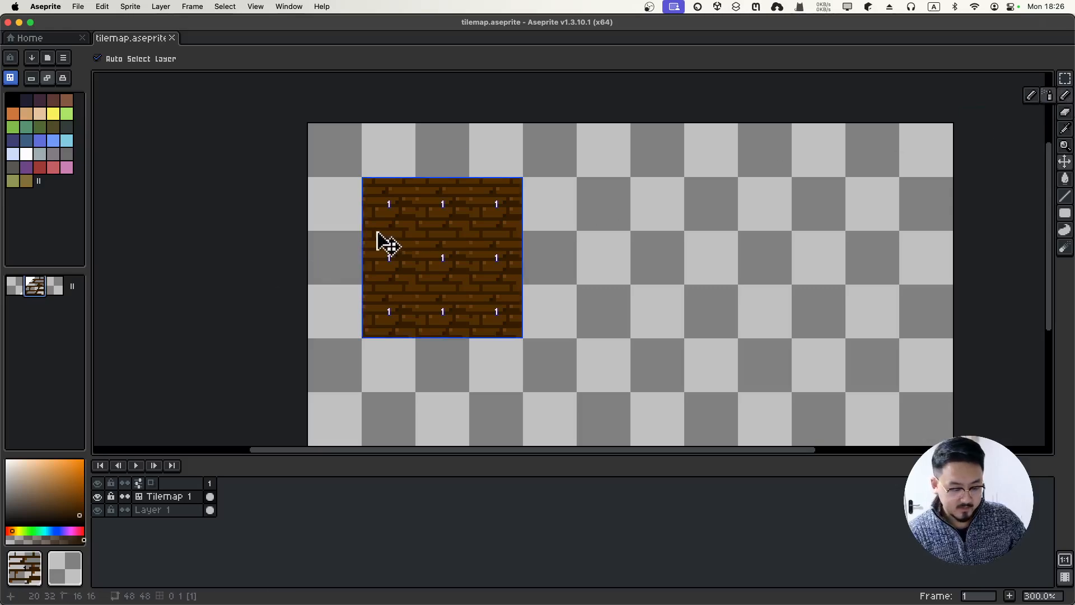
{"action": "left_click", "coordinate": [116, 56]}
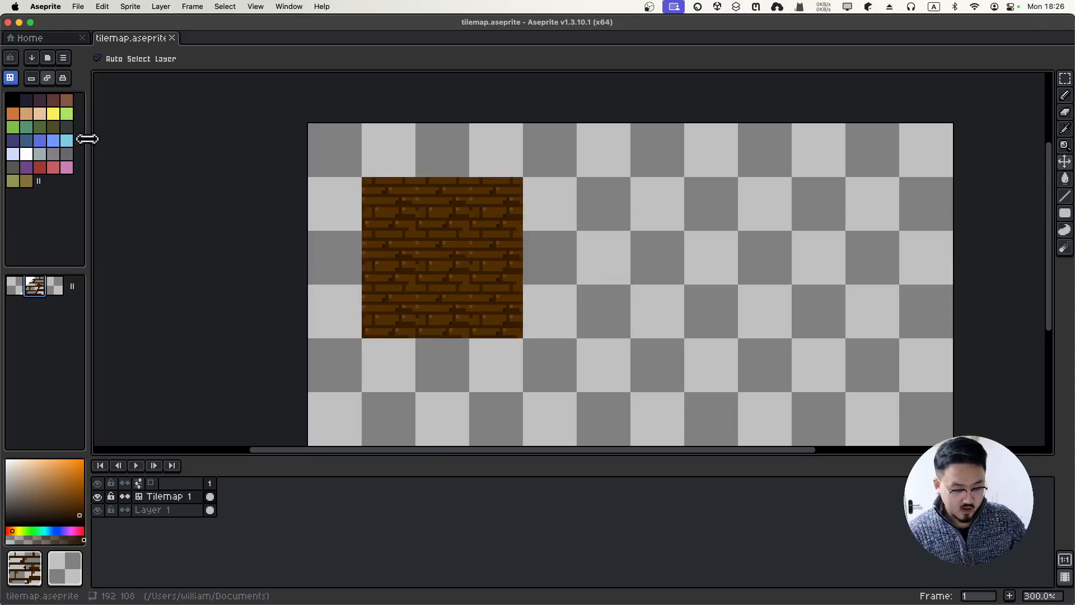
{"action": "left_click", "coordinate": [100, 60]}
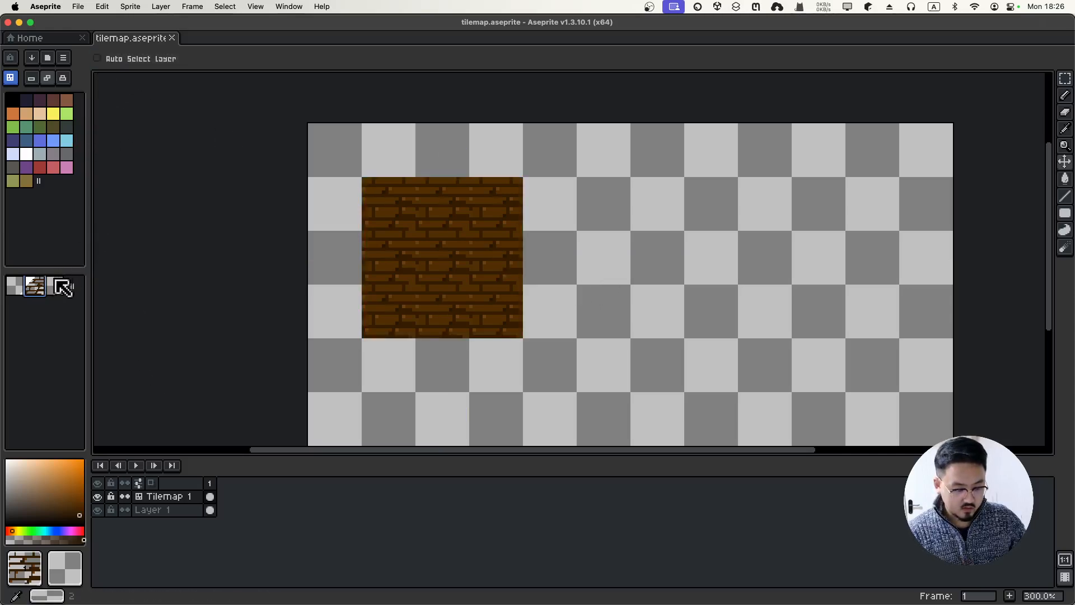
Toggle pixel mode, try moving the brick block and undo it, then choose the Pencil
{"action": "key", "text": "space+Tab"}
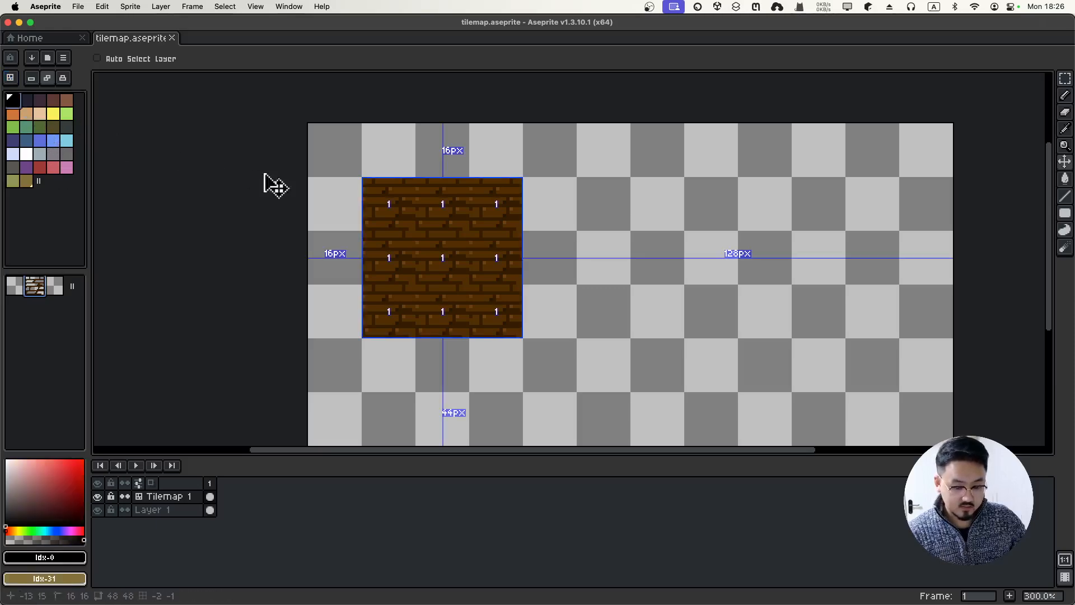
{"action": "left_click", "coordinate": [37, 292]}
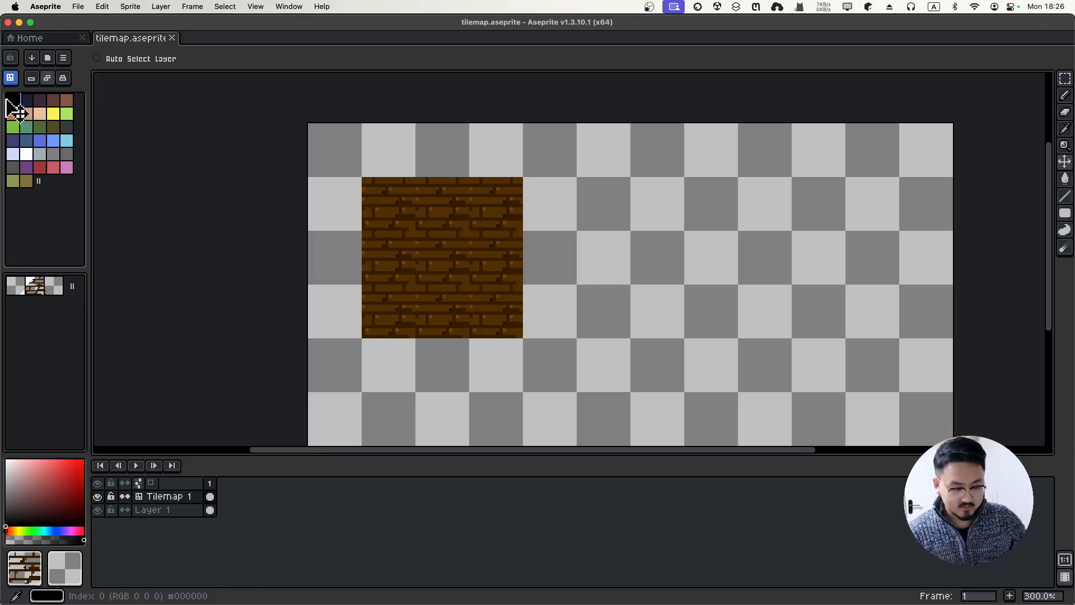
{"action": "key", "text": "space+Tab"}
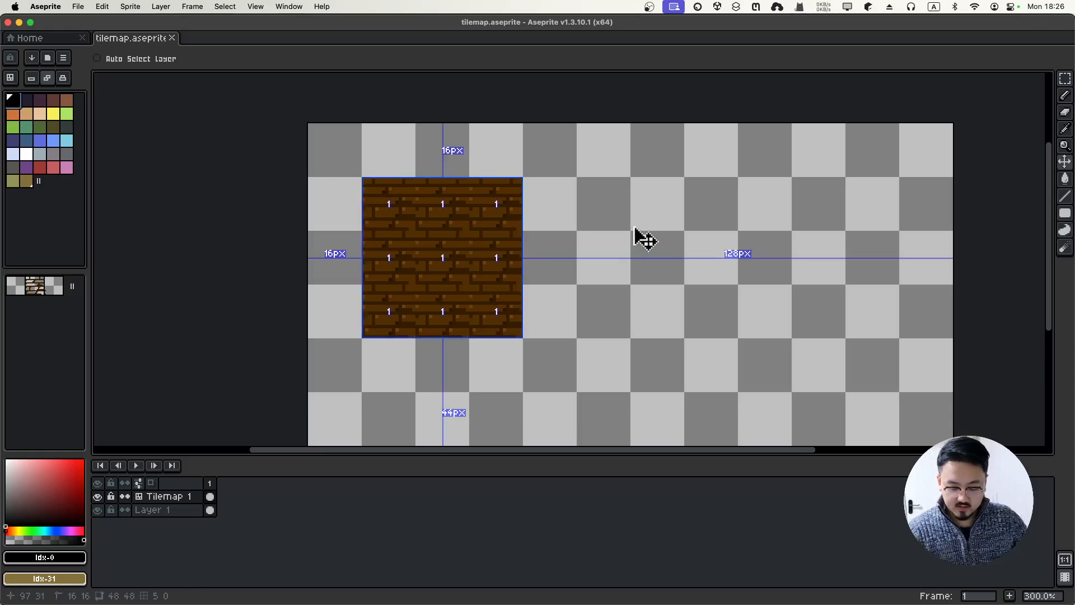
{"action": "left_click_drag", "start_coordinate": [612, 230], "coordinate": [808, 246]}
{"action": "key", "text": "super+z"}
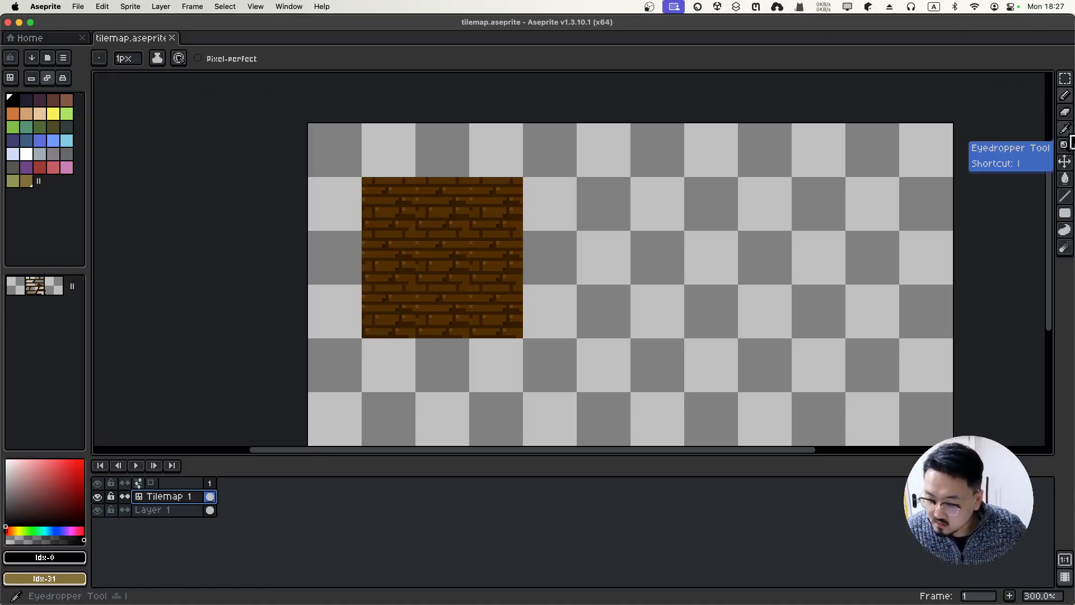
{"action": "left_click", "coordinate": [1069, 144]}
{"action": "left_click", "coordinate": [1065, 96]}
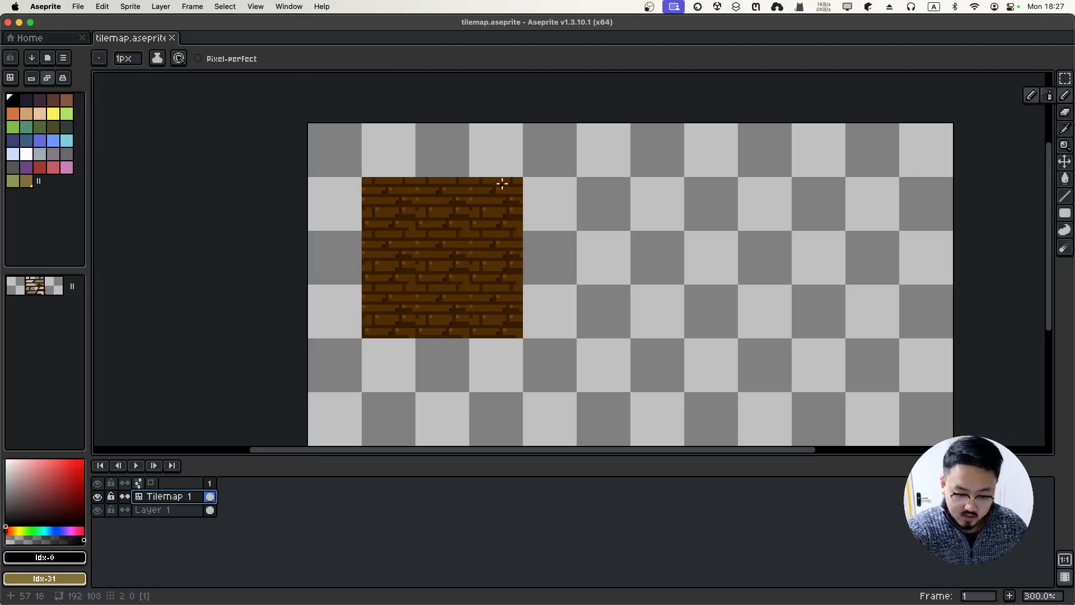
{"action": "left_click_drag", "start_coordinate": [502, 184], "coordinate": [510, 187]}
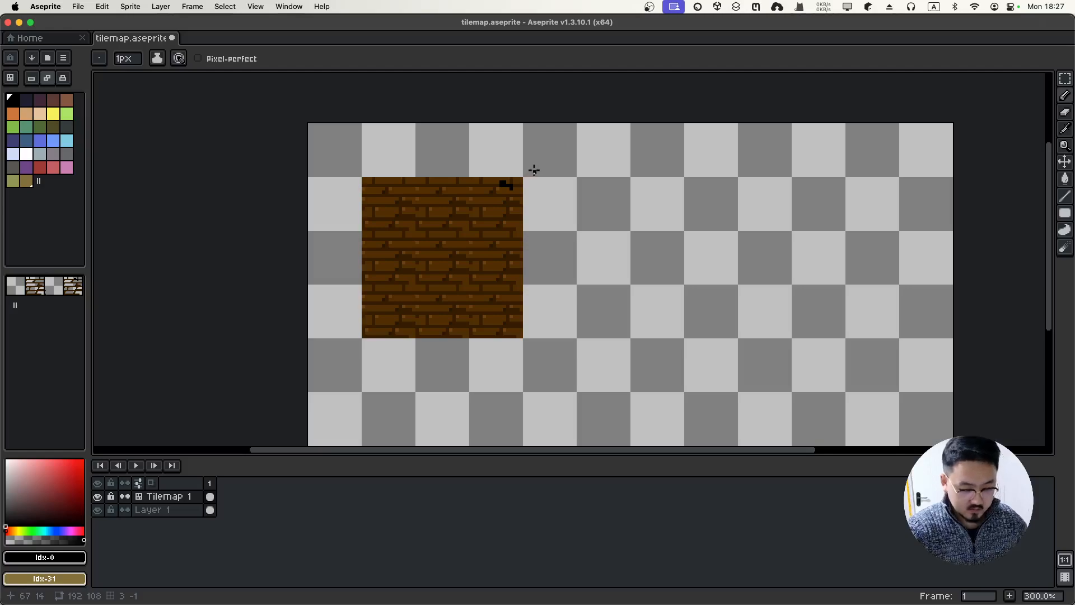
{"action": "key", "text": "super+z"}
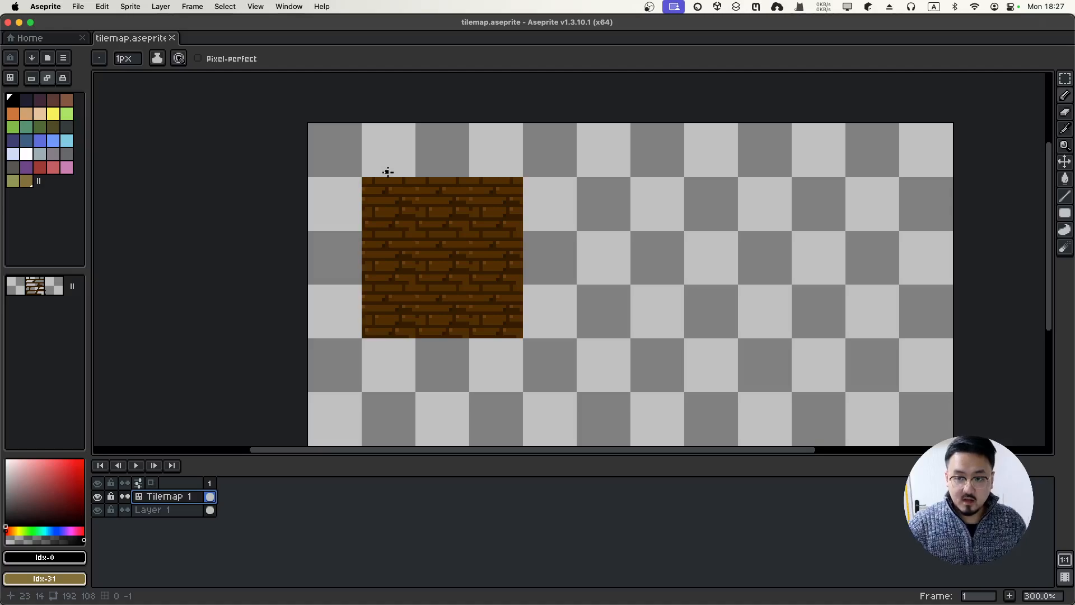
{"action": "scroll", "coordinate": [388, 172], "scroll_direction": "down", "scroll_amount": 2}
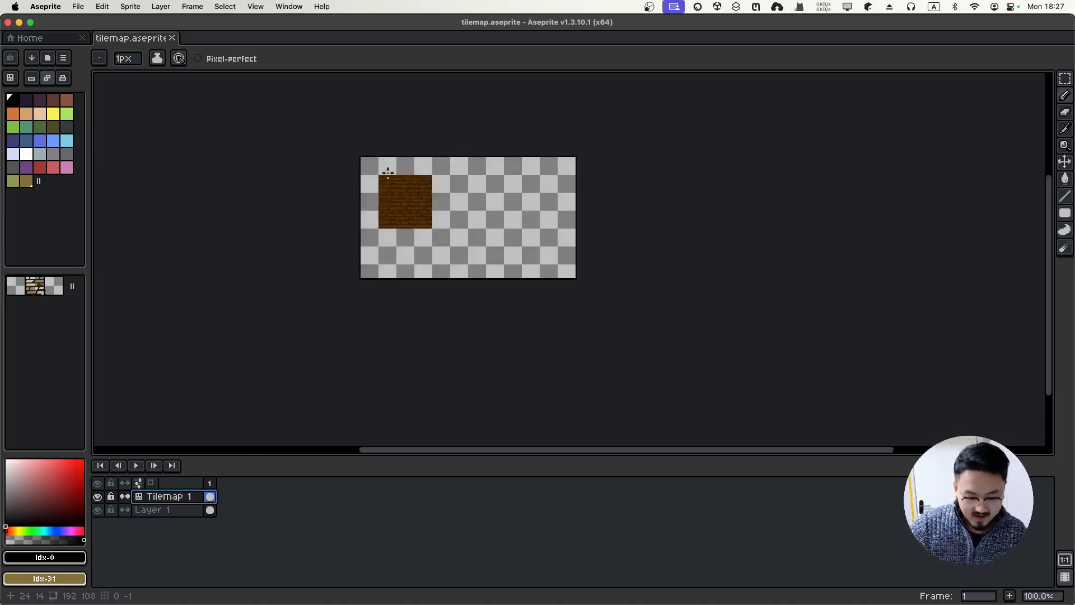
{"action": "scroll", "coordinate": [388, 172], "scroll_direction": "up", "scroll_amount": 4}
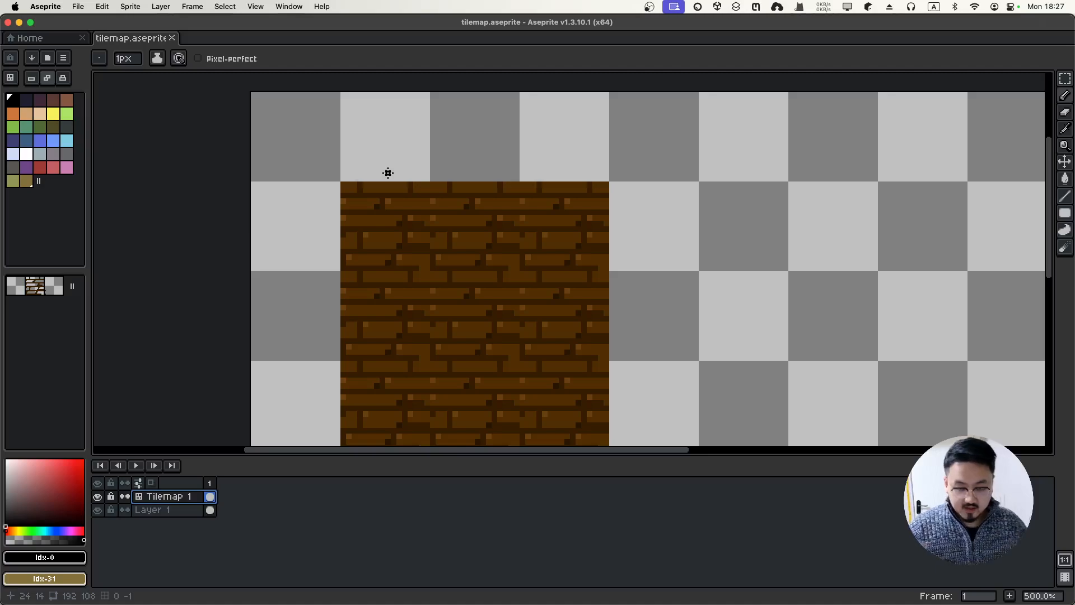
{"action": "scroll", "coordinate": [388, 172], "scroll_direction": "down", "scroll_amount": 3}
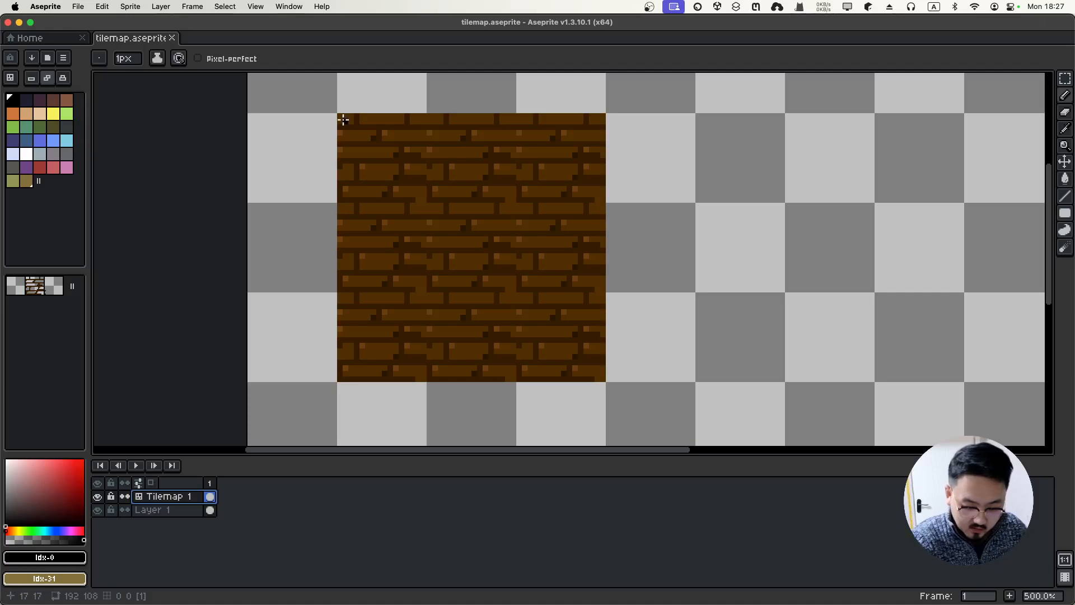
Try Blur and Contour strokes along the top brick row, undoing each one
{"action": "left_click", "coordinate": [1067, 253]}
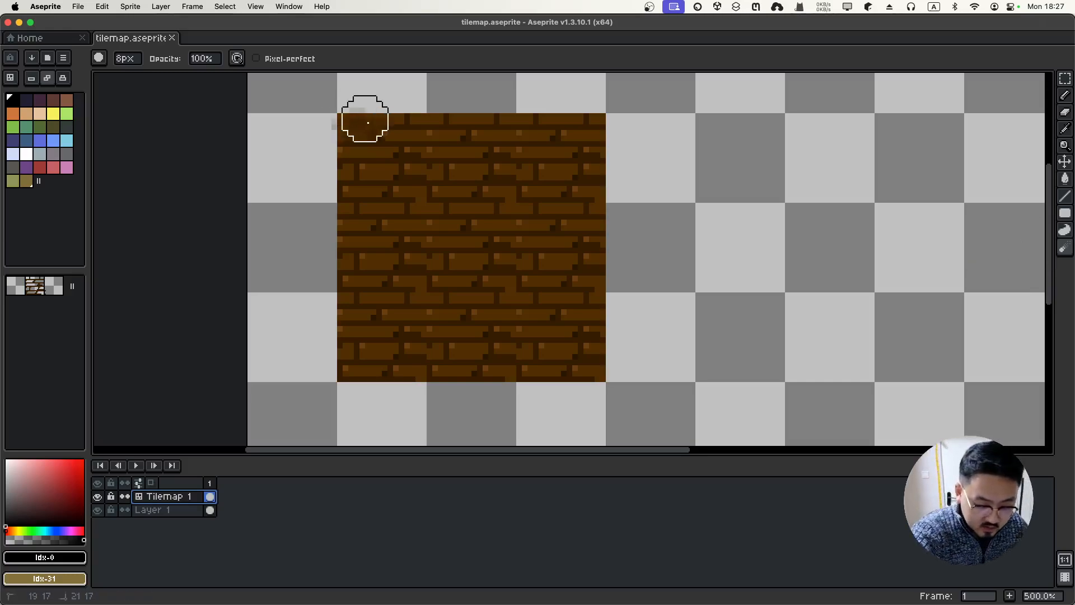
{"action": "left_click_drag", "start_coordinate": [362, 120], "coordinate": [663, 113]}
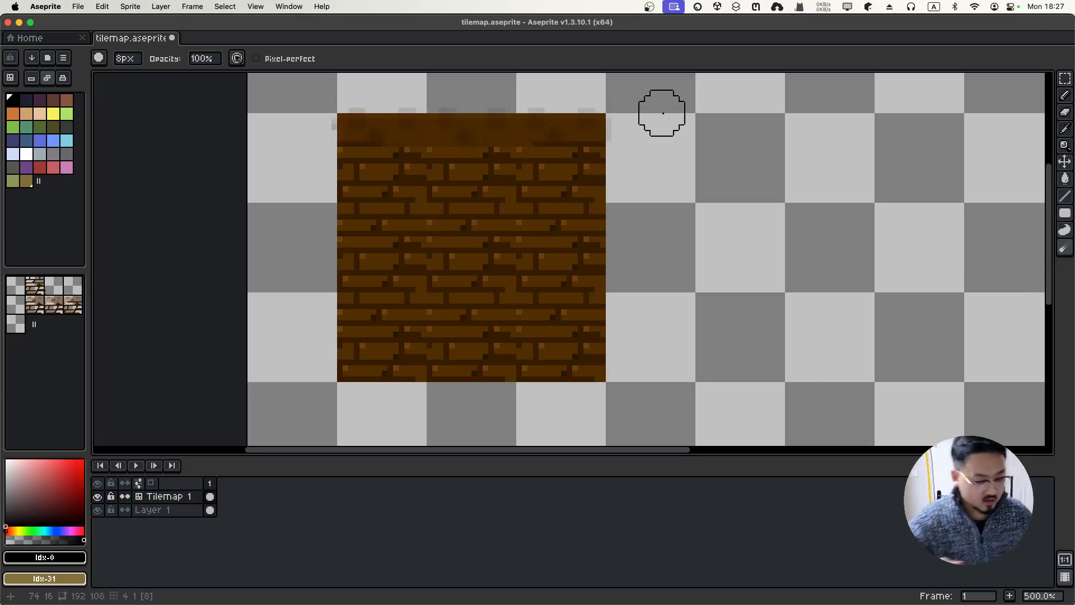
{"action": "key", "text": "super+z"}
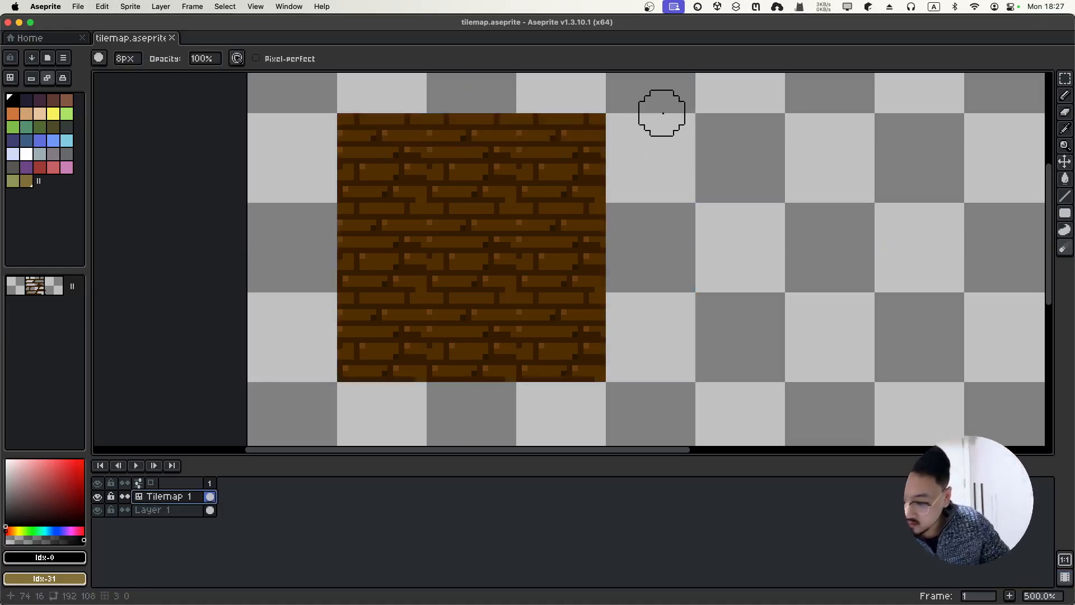
{"action": "left_click", "coordinate": [1066, 238]}
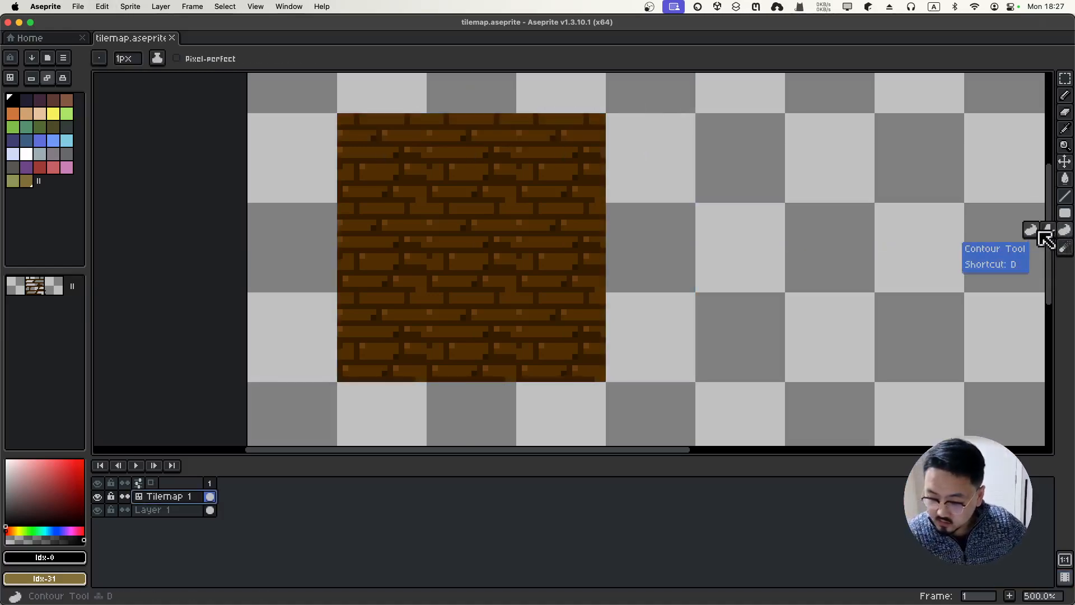
{"action": "left_click_drag", "start_coordinate": [343, 119], "coordinate": [527, 117]}
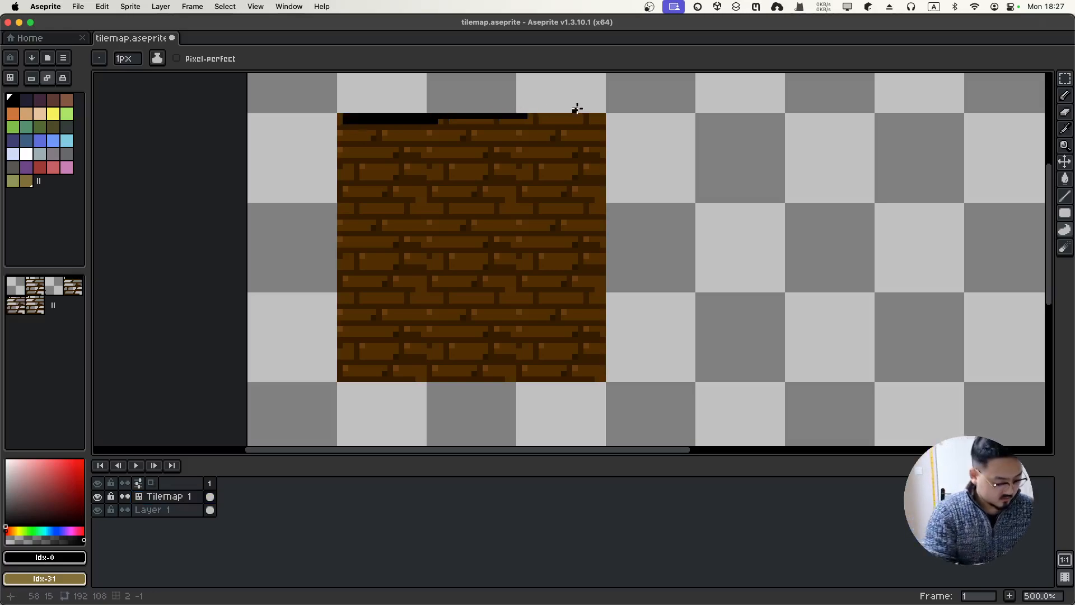
{"action": "key", "text": "super+z"}
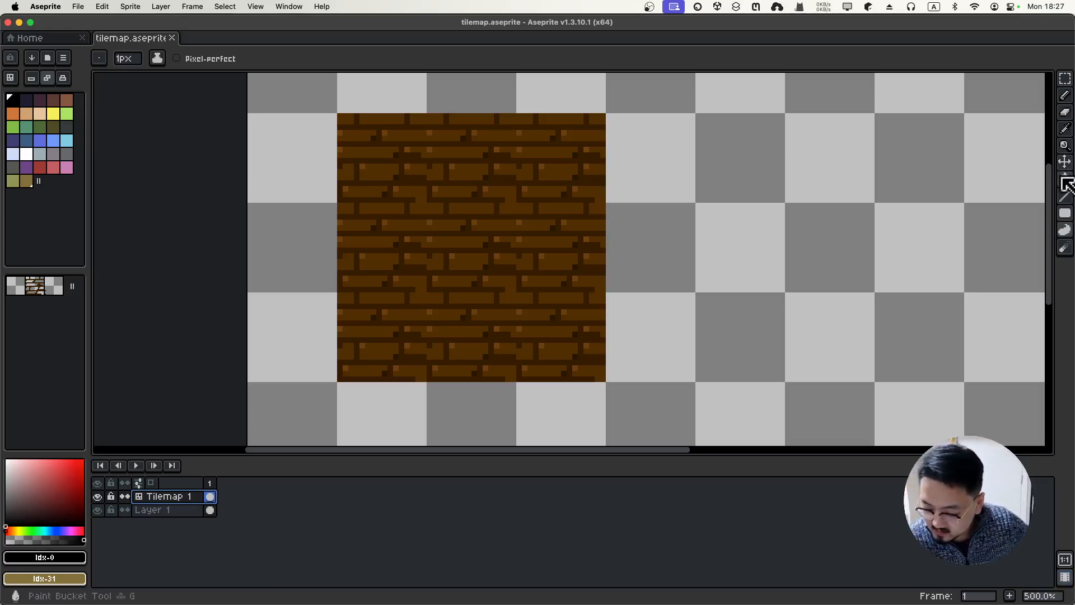
Pick the Jumble tool from the Blur flyout, test it on the top row, and undo
{"action": "left_click", "coordinate": [1069, 117]}
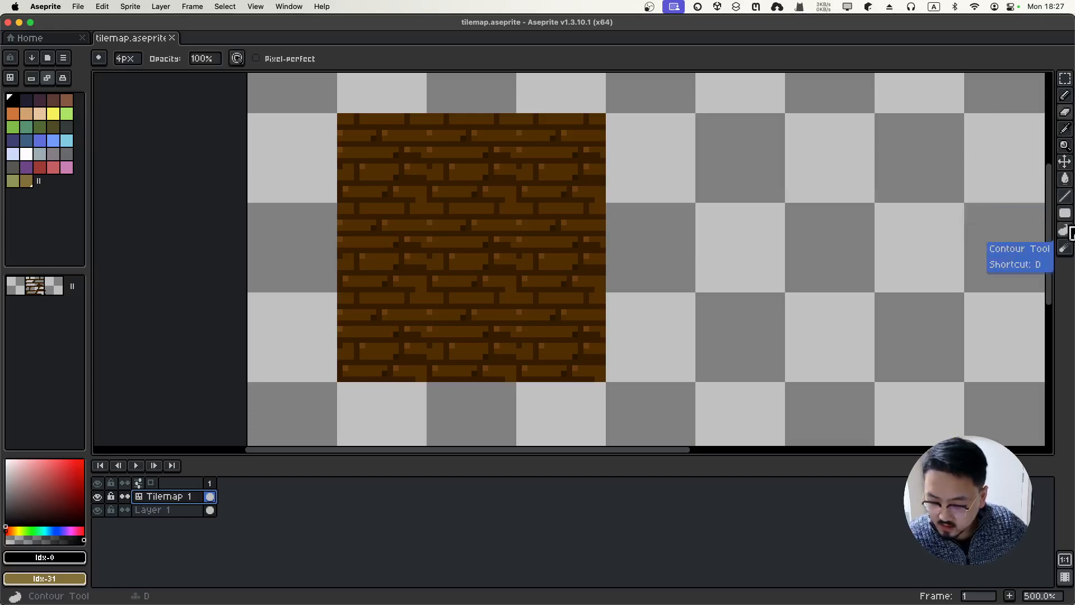
{"action": "left_click", "coordinate": [1068, 250]}
{"action": "left_click", "coordinate": [1069, 249]}
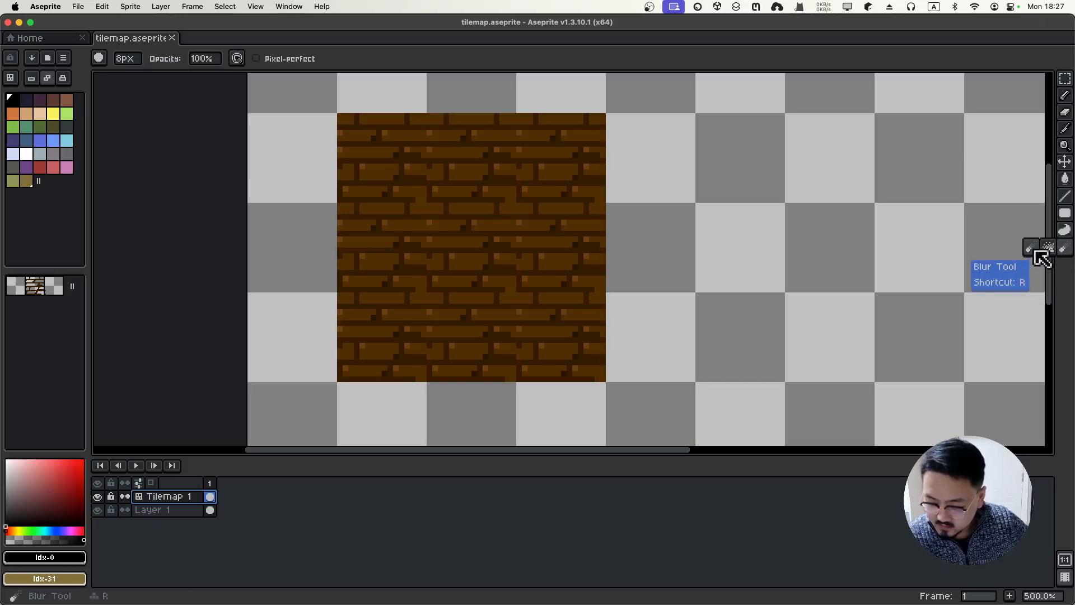
{"action": "left_click", "coordinate": [1049, 248]}
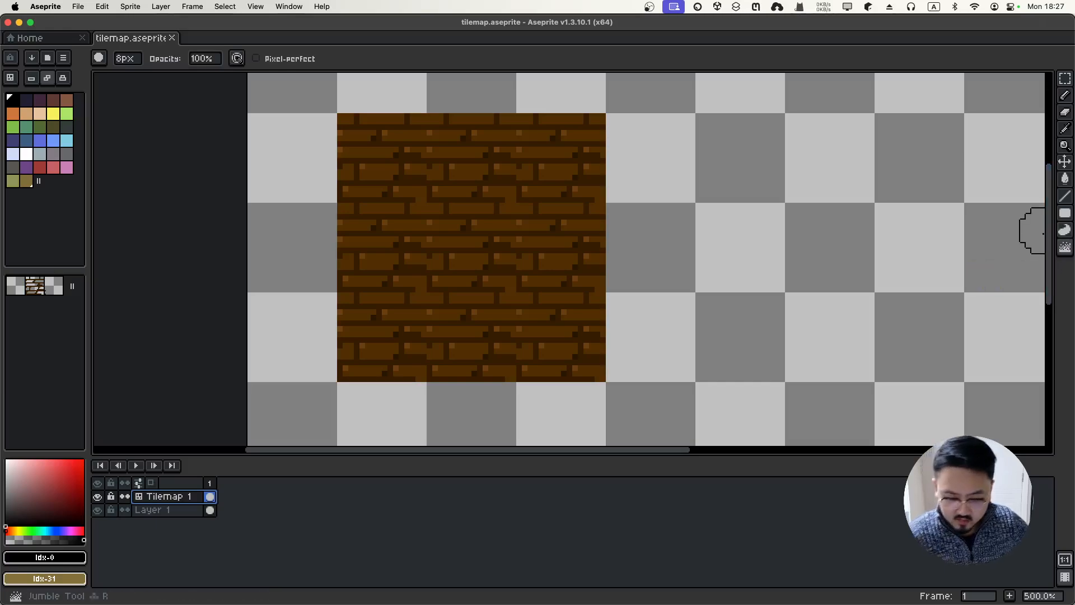
{"action": "left_click_drag", "start_coordinate": [358, 122], "coordinate": [675, 122]}
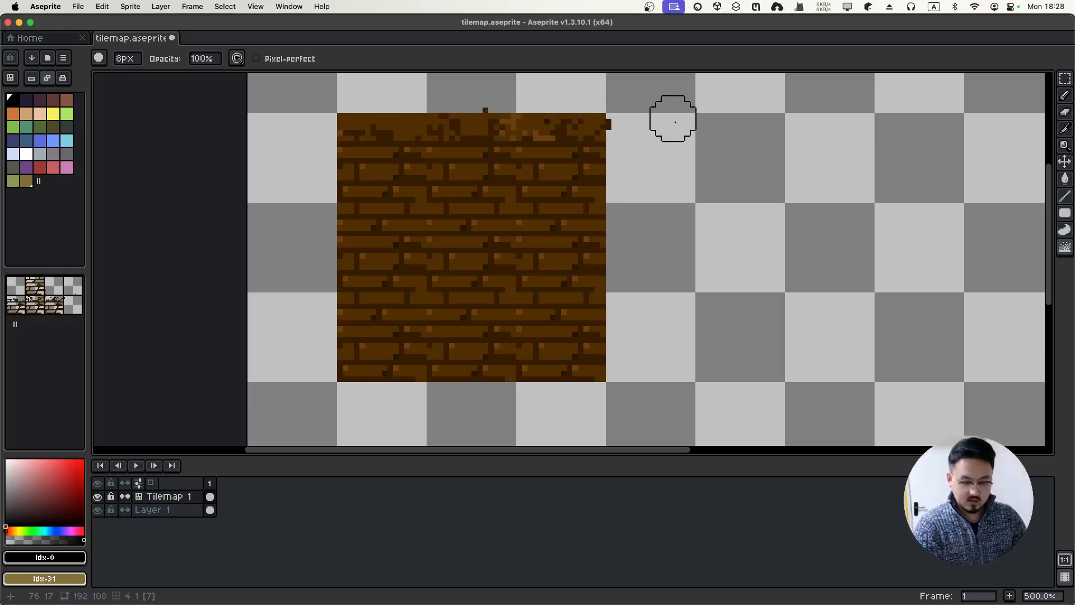
{"action": "key", "text": "super+z"}
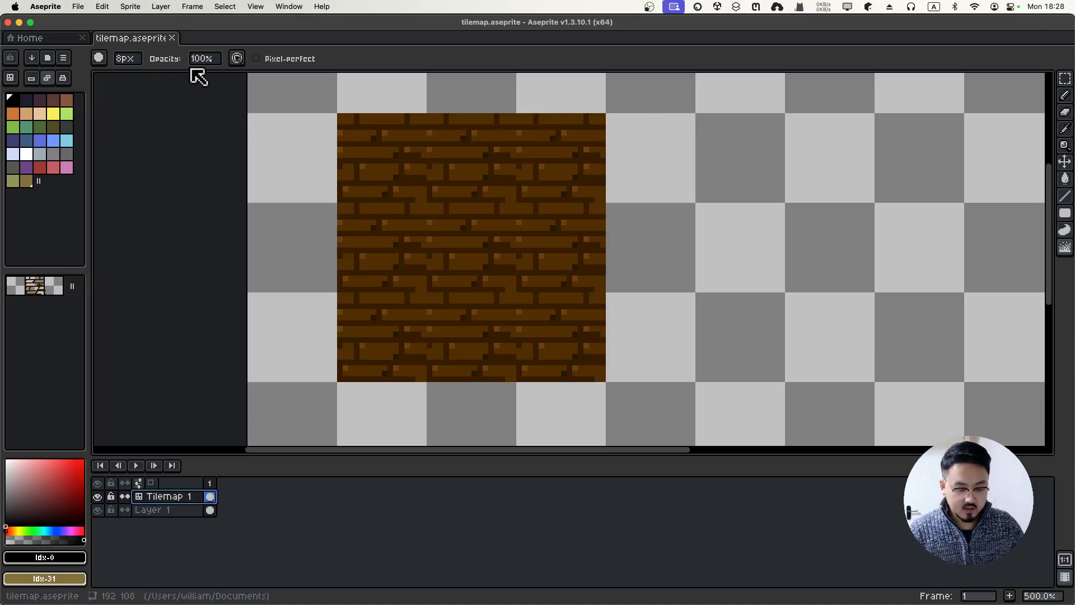
Set the brush to an 8px square
{"action": "left_click", "coordinate": [126, 59]}
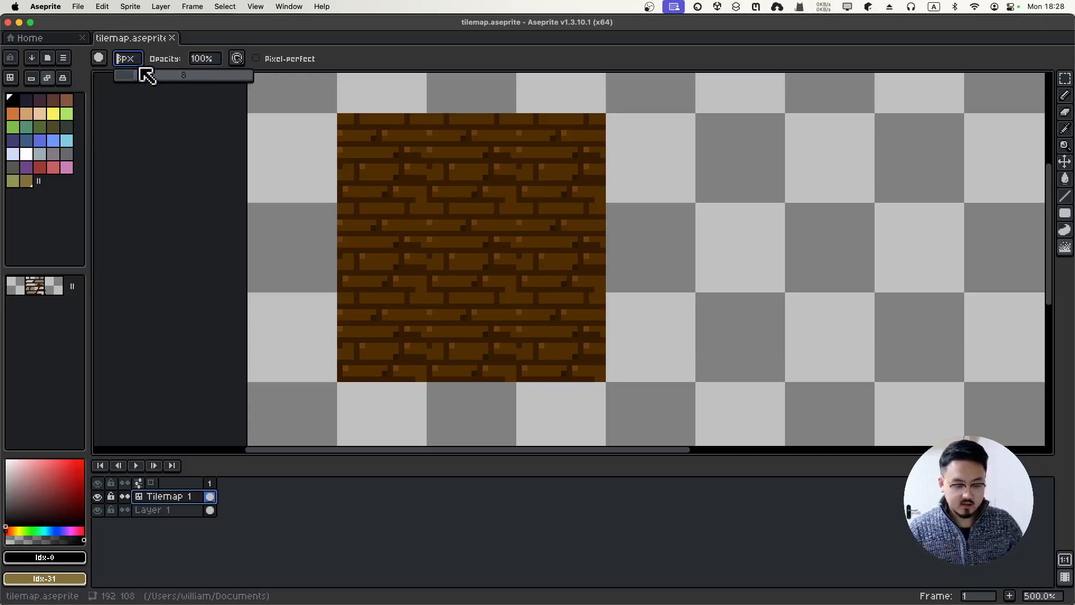
{"action": "left_click", "coordinate": [99, 58]}
{"action": "left_click", "coordinate": [121, 78]}
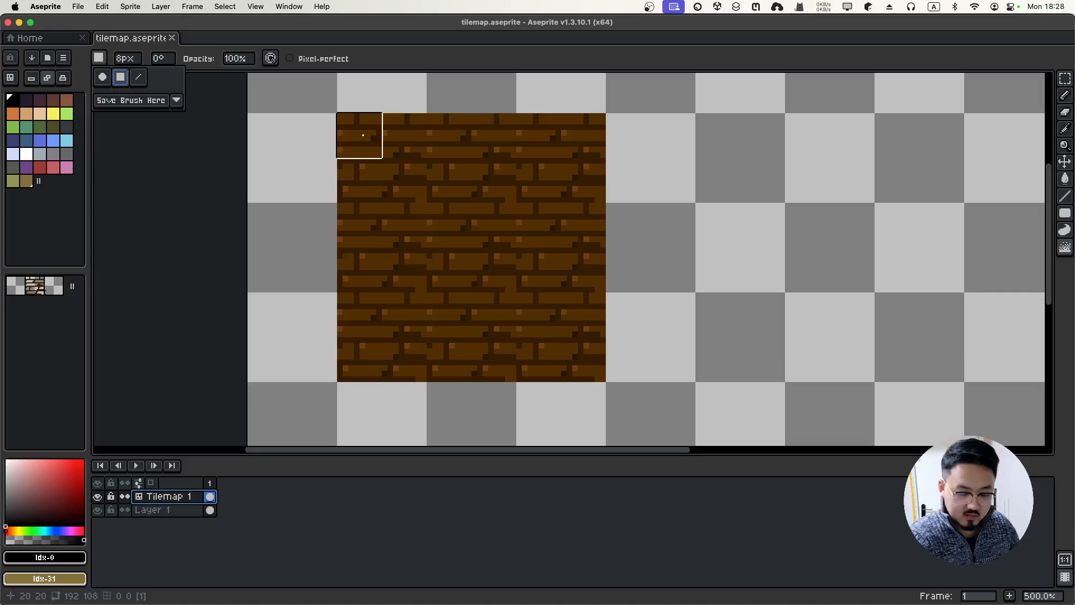
Jumble the tile's top-left corner, top row and left column, then undo back to clean
{"action": "left_click", "coordinate": [362, 135]}
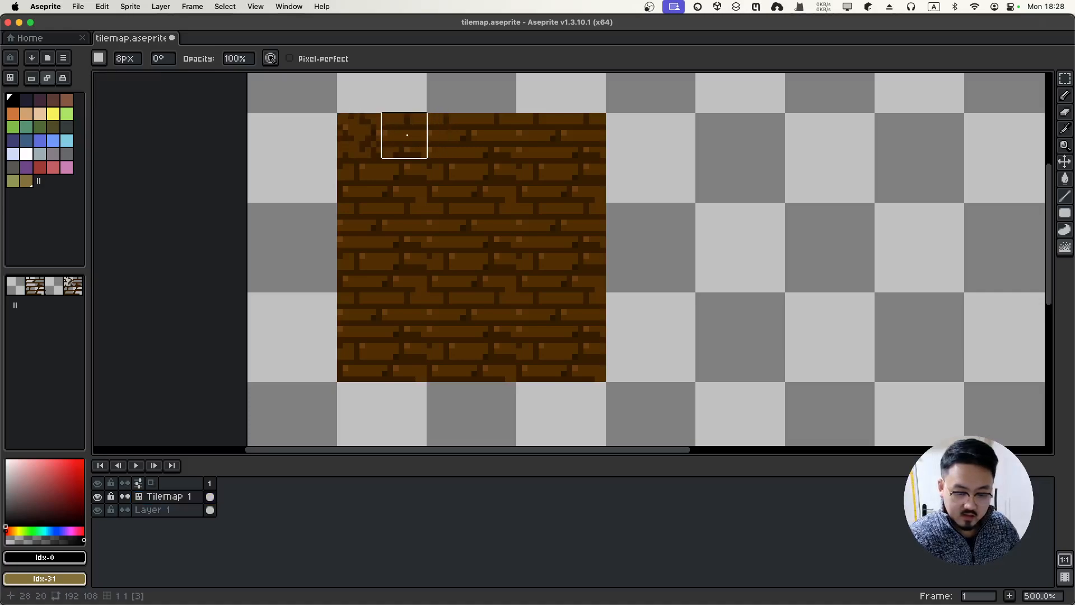
{"action": "mouse_move", "coordinate": [405, 139]}
{"action": "left_mouse_down"}
{"action": "mouse_move", "coordinate": [592, 131]}
{"action": "mouse_move", "coordinate": [612, 157]}
{"action": "left_mouse_up"}
{"action": "mouse_move", "coordinate": [368, 153]}
{"action": "left_mouse_down"}
{"action": "mouse_move", "coordinate": [360, 149]}
{"action": "mouse_move", "coordinate": [361, 361]}
{"action": "mouse_move", "coordinate": [585, 360]}
{"action": "mouse_move", "coordinate": [594, 139]}
{"action": "mouse_move", "coordinate": [610, 87]}
{"action": "left_mouse_up"}
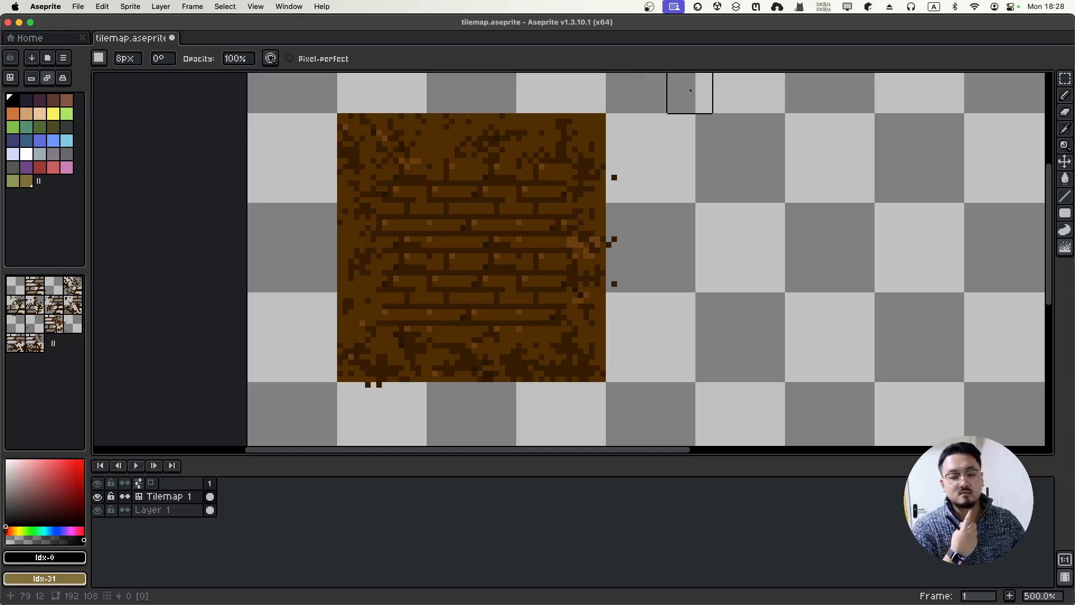
{"action": "key", "text": "super+z"}
{"action": "key", "text": "super+z"}
{"action": "key", "text": "super+z"}
{"action": "key", "text": "super+z"}
{"action": "key", "text": "super+z"}
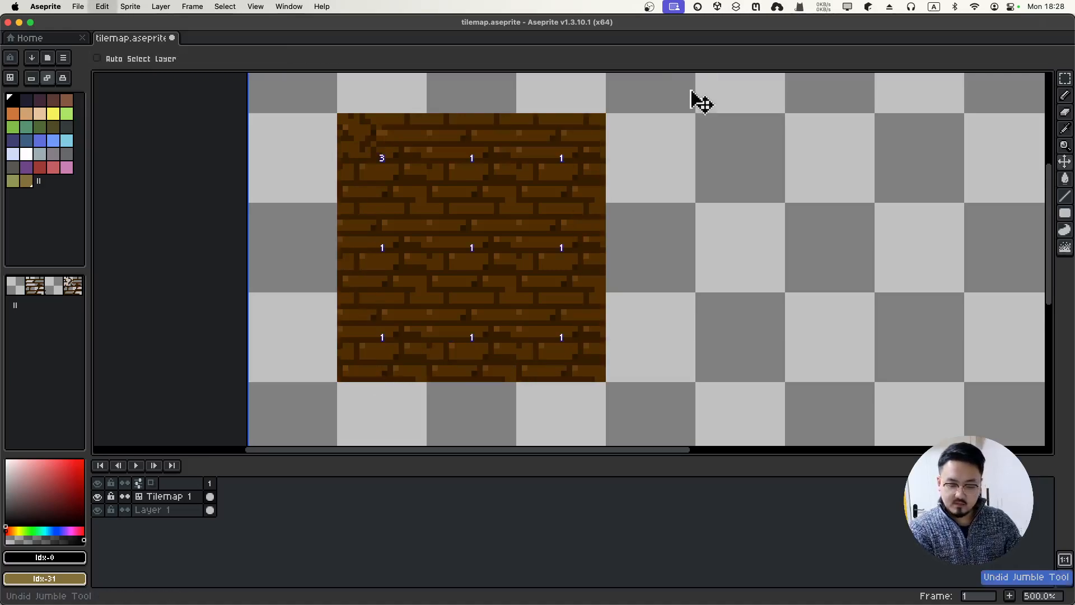
Roughen the tile's top and right edges with dark square-brush strokes, undoing the last one
{"action": "key", "text": "b"}
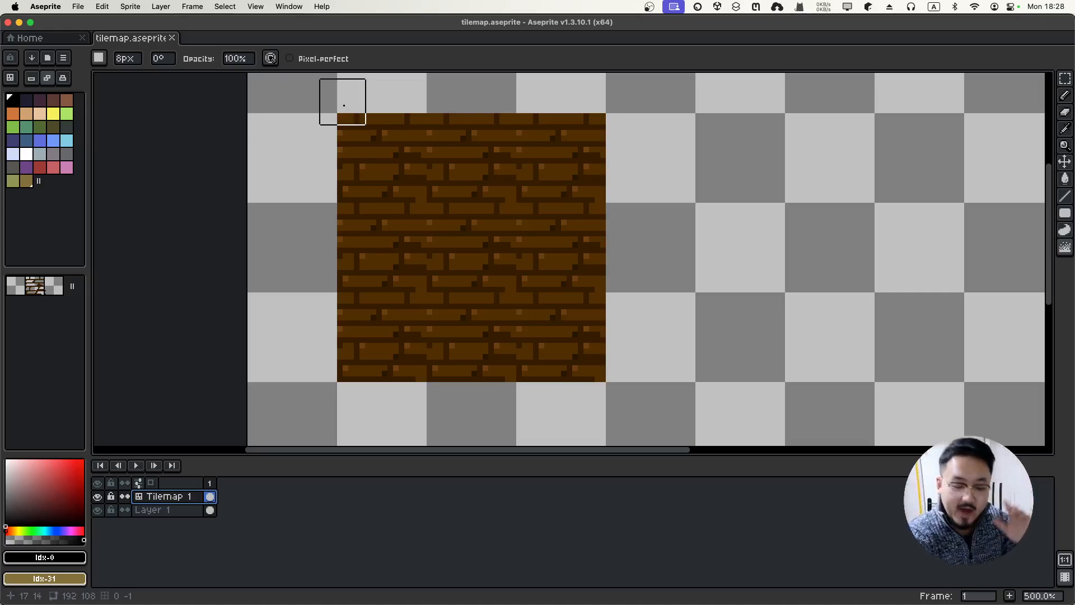
{"action": "left_click_drag", "start_coordinate": [343, 102], "coordinate": [437, 102]}
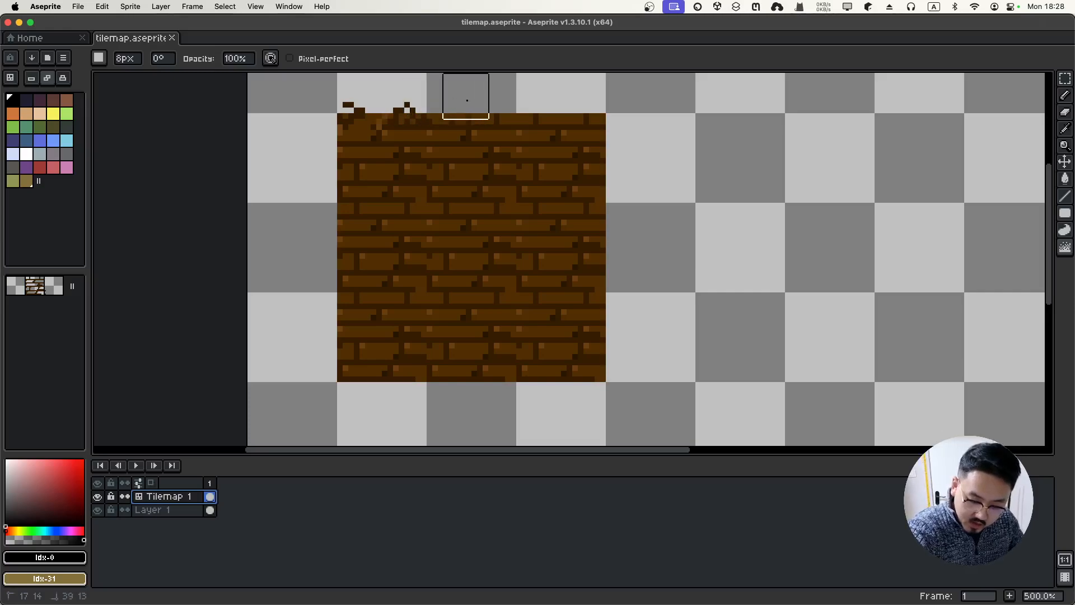
{"action": "mouse_move", "coordinate": [538, 97]}
{"action": "left_mouse_down"}
{"action": "mouse_move", "coordinate": [619, 102]}
{"action": "mouse_move", "coordinate": [622, 187]}
{"action": "left_mouse_up"}
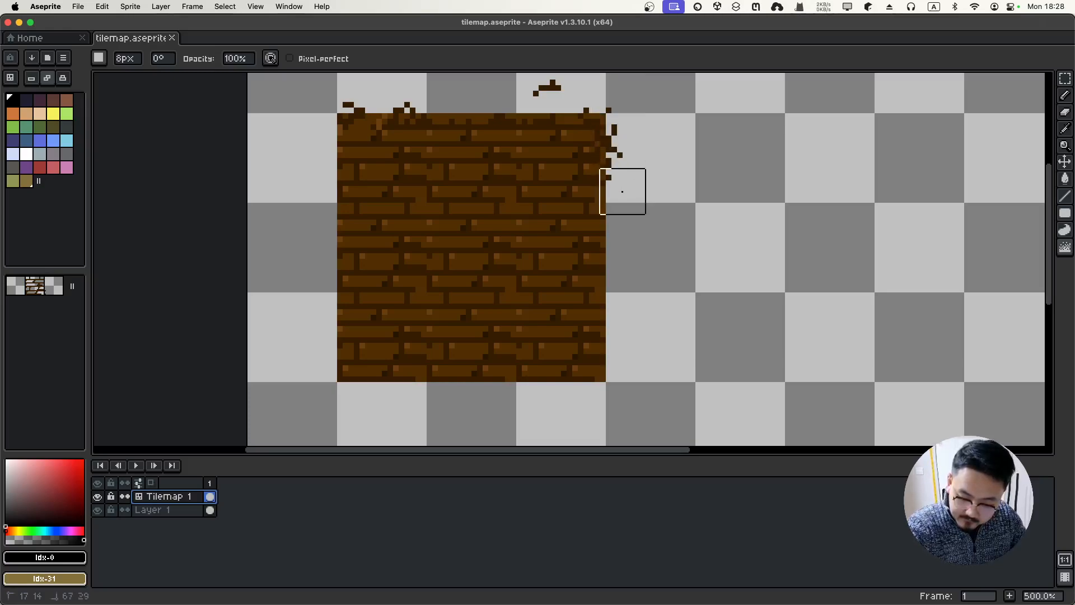
{"action": "mouse_move", "coordinate": [623, 229]}
{"action": "left_mouse_down"}
{"action": "mouse_move", "coordinate": [621, 393]}
{"action": "mouse_move", "coordinate": [320, 396]}
{"action": "mouse_move", "coordinate": [294, 385]}
{"action": "mouse_move", "coordinate": [315, 380]}
{"action": "mouse_move", "coordinate": [330, 339]}
{"action": "mouse_move", "coordinate": [324, 115]}
{"action": "left_mouse_up"}
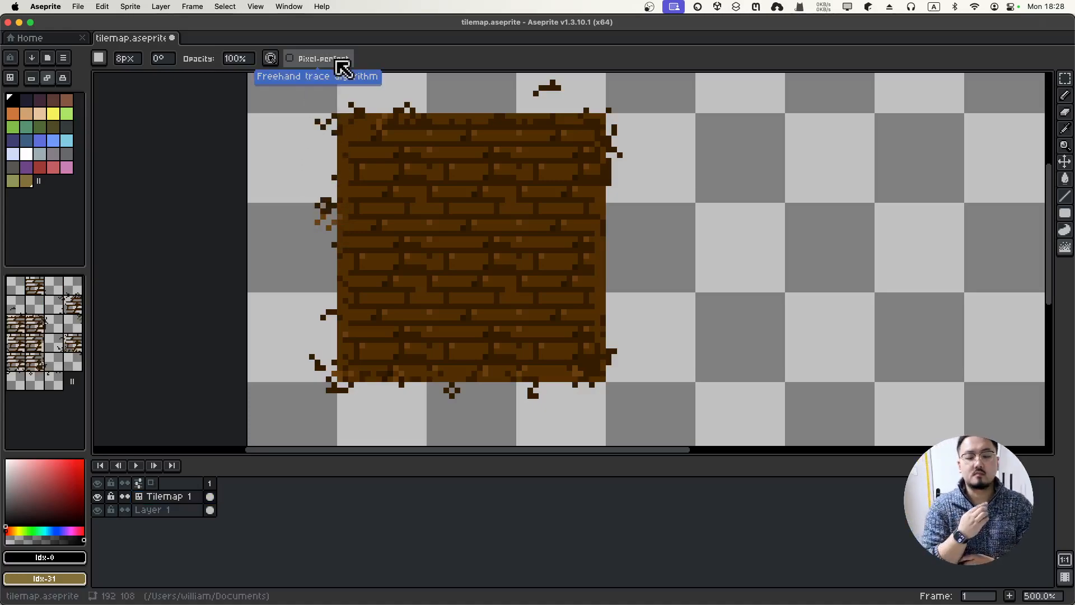
{"action": "key", "text": "super+z"}
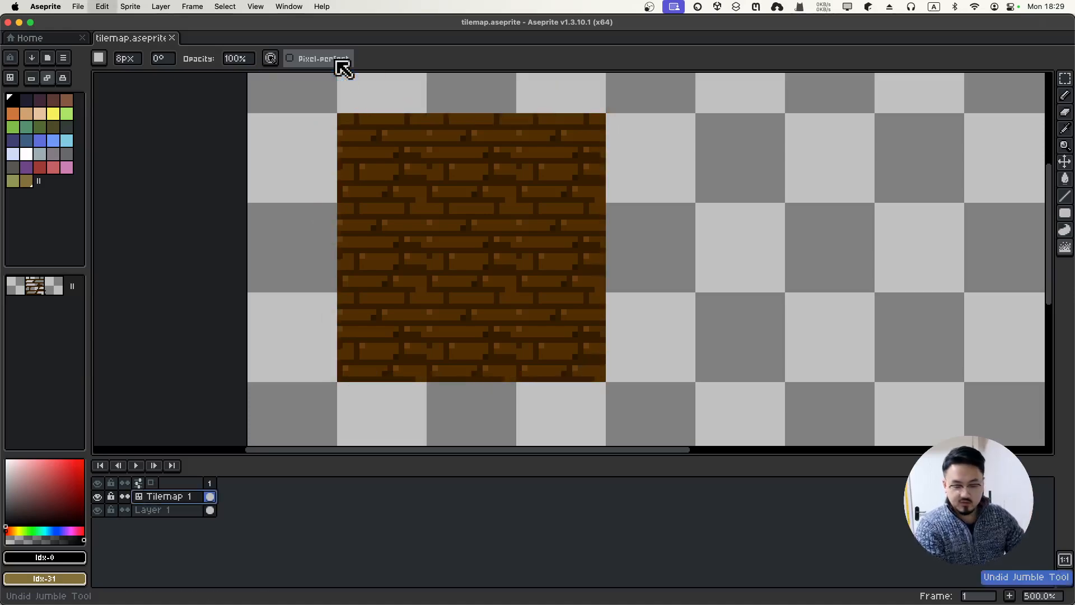
Restore the lower-right bricks, then flatten Layer 1 and Tilemap 1 into one Flattened layer and select it
{"action": "key", "text": "super+z"}
{"action": "key", "text": "super+shift+z"}
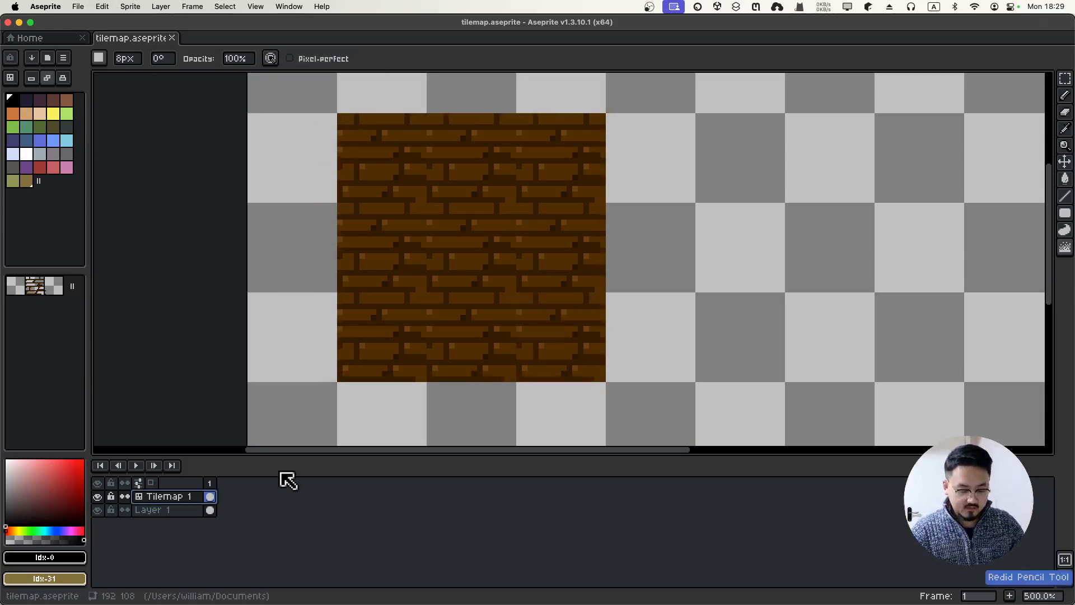
{"action": "left_click", "coordinate": [152, 512]}
{"action": "right_click", "coordinate": [161, 510]}
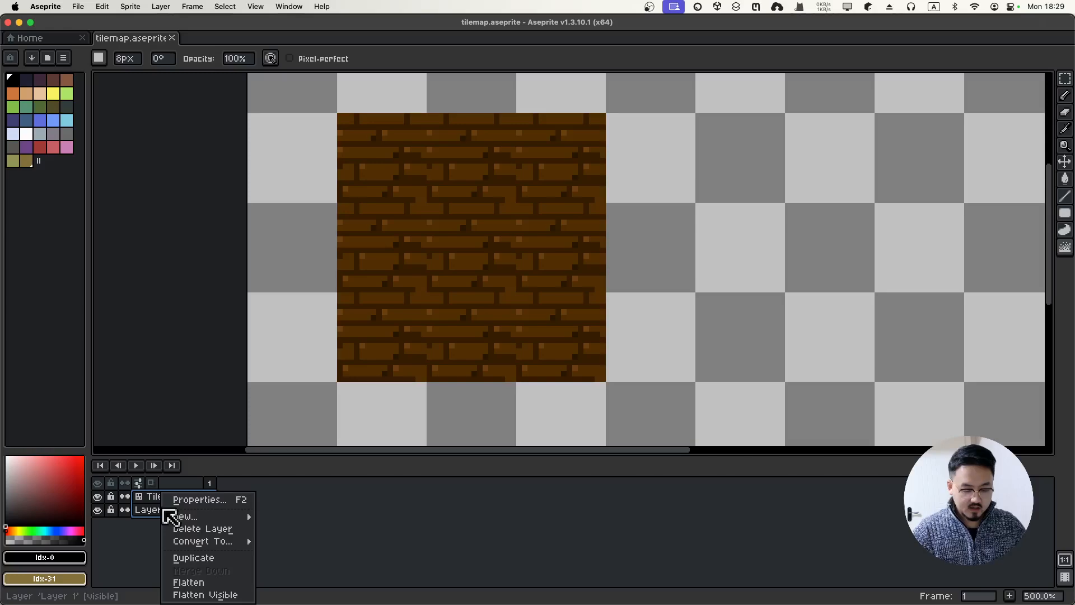
{"action": "mouse_move", "coordinate": [224, 516]}
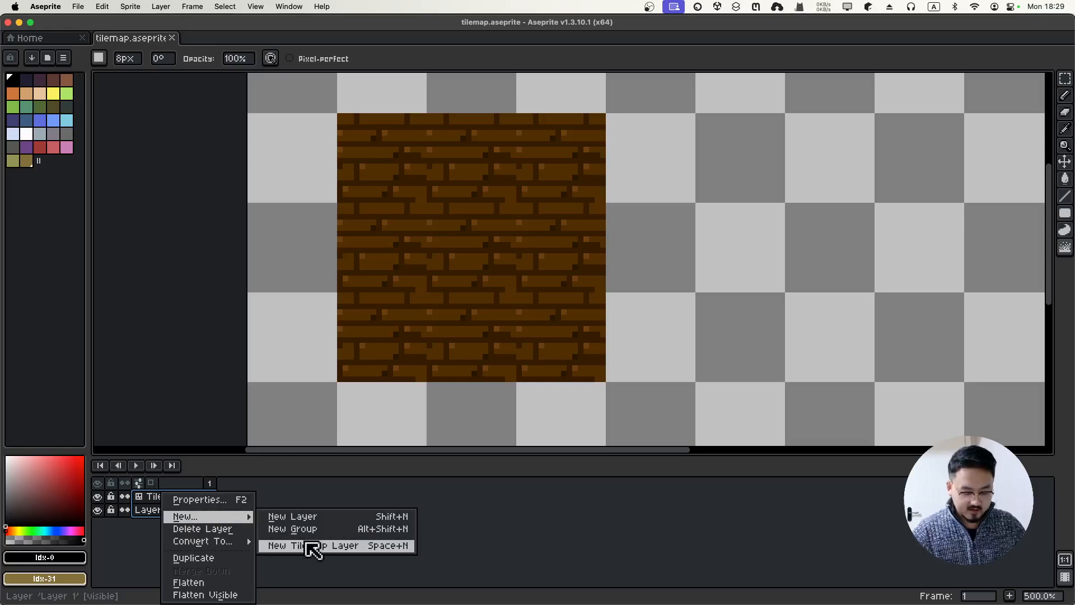
{"action": "left_click", "coordinate": [246, 584]}
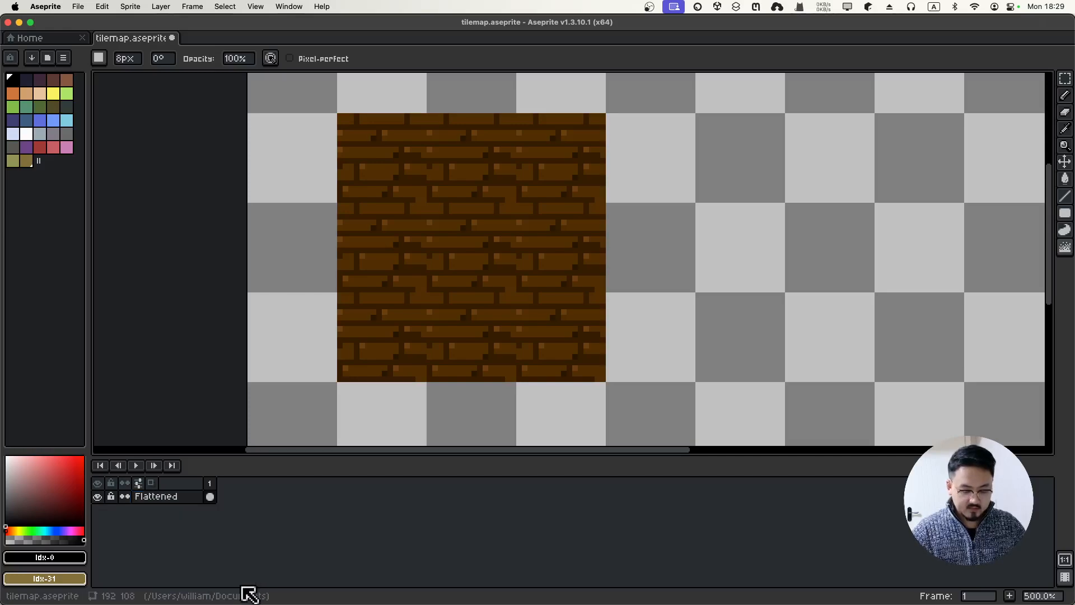
{"action": "left_click", "coordinate": [156, 498]}
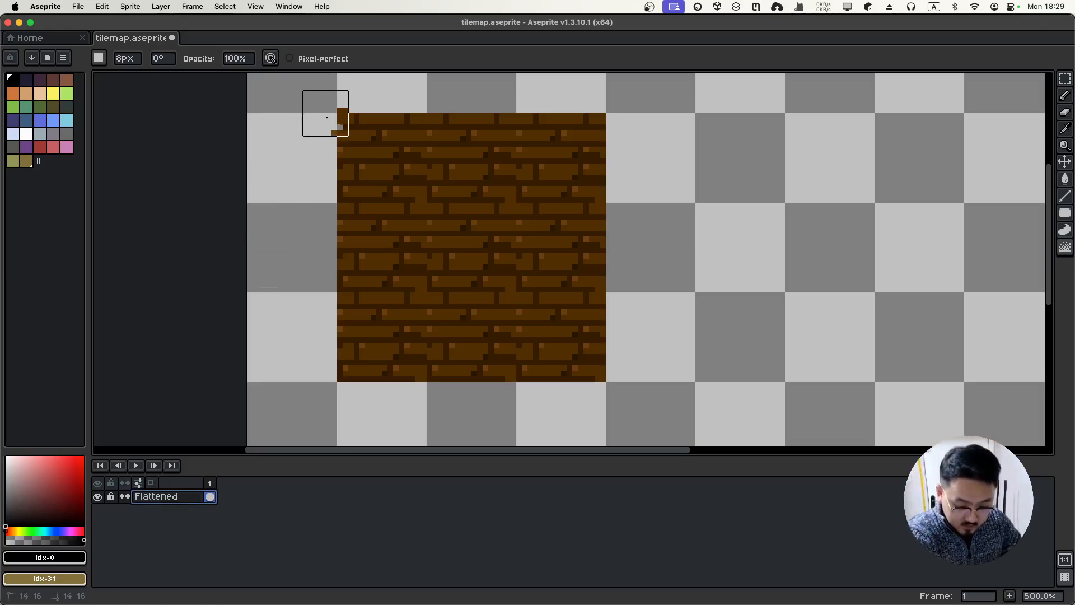
{"action": "mouse_move", "coordinate": [327, 117]}
{"action": "left_mouse_down"}
{"action": "mouse_move", "coordinate": [318, 213]}
{"action": "mouse_move", "coordinate": [329, 331]}
{"action": "mouse_move", "coordinate": [325, 370]}
{"action": "mouse_move", "coordinate": [310, 367]}
{"action": "left_mouse_up"}
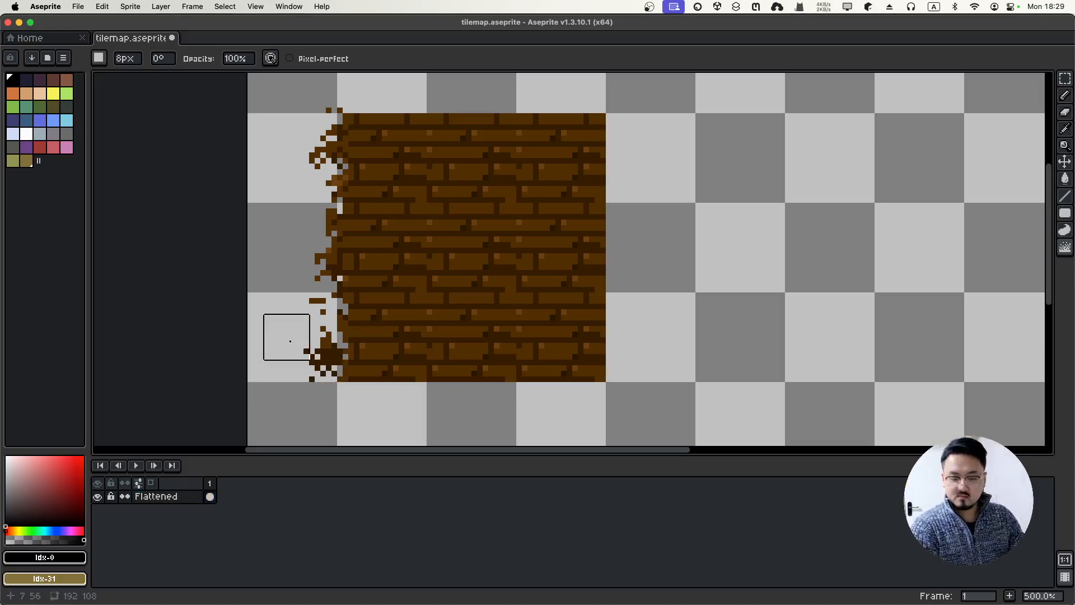
{"action": "key", "text": "super+z"}
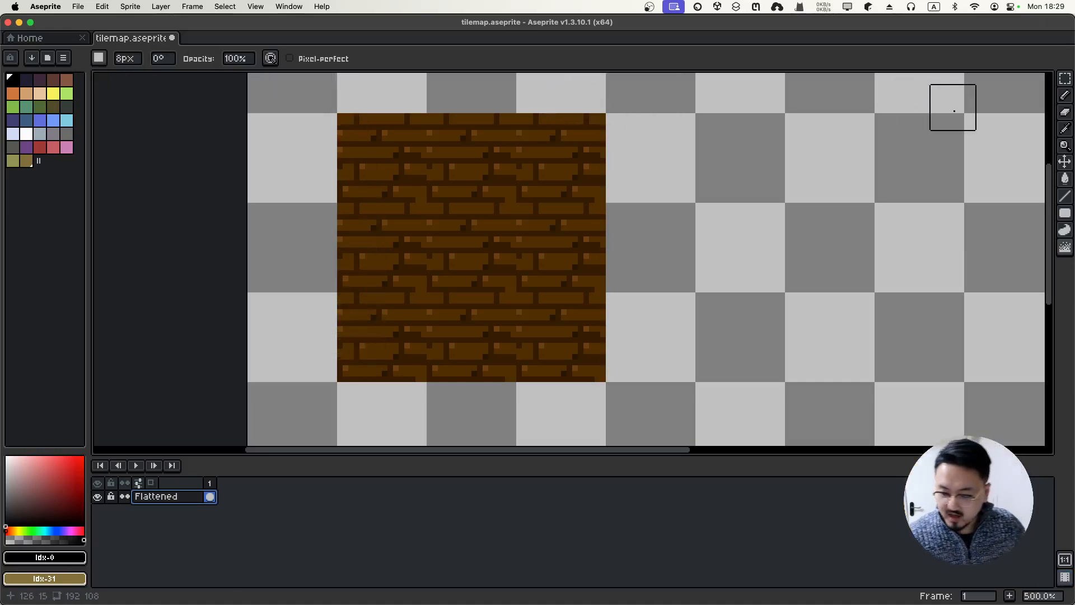
Set the ink to Shading and sample the brick brown from the tile
{"action": "left_click_drag", "start_coordinate": [1064, 97], "coordinate": [1050, 102]}
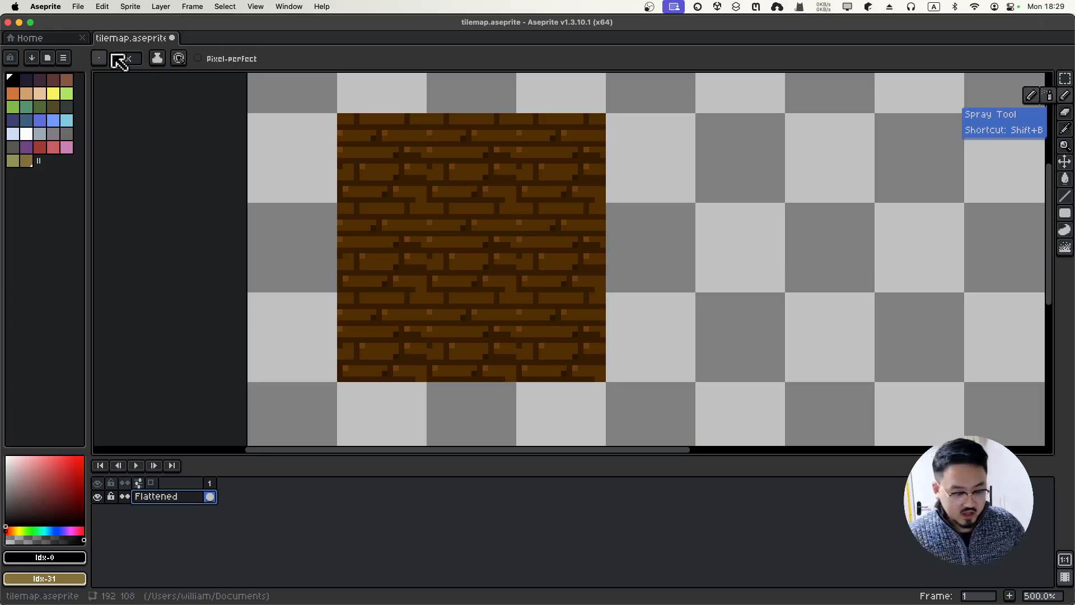
{"action": "left_click", "coordinate": [157, 58]}
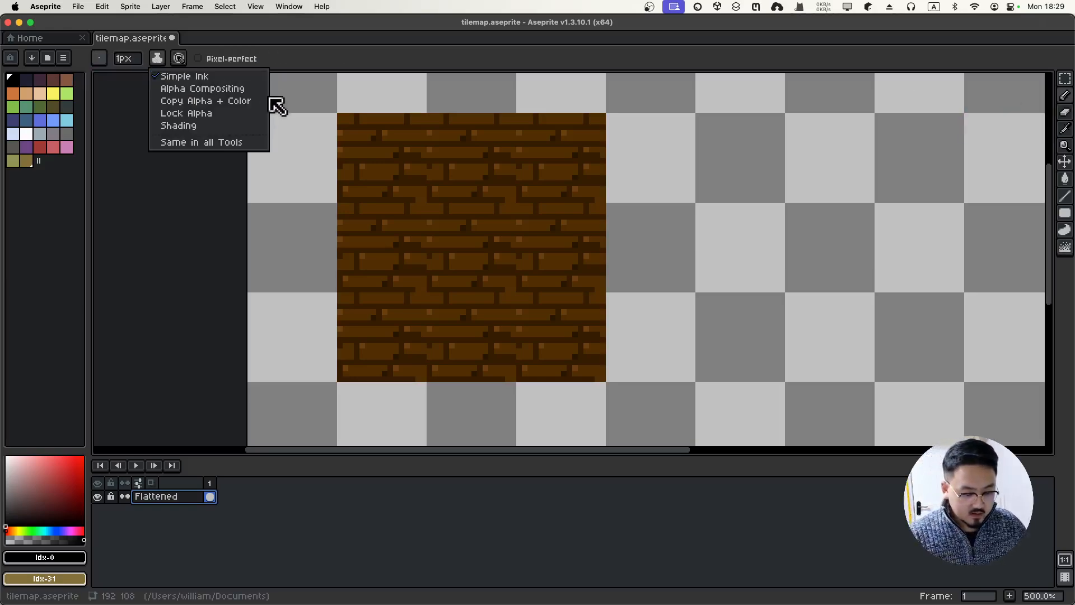
{"action": "left_click", "coordinate": [247, 130]}
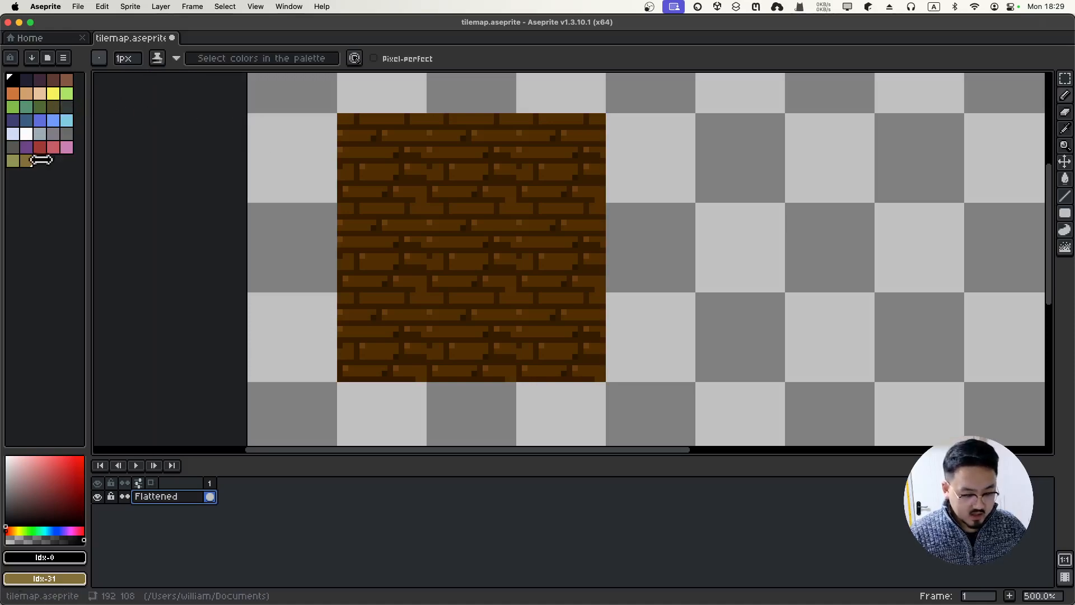
{"action": "key", "text": "i"}
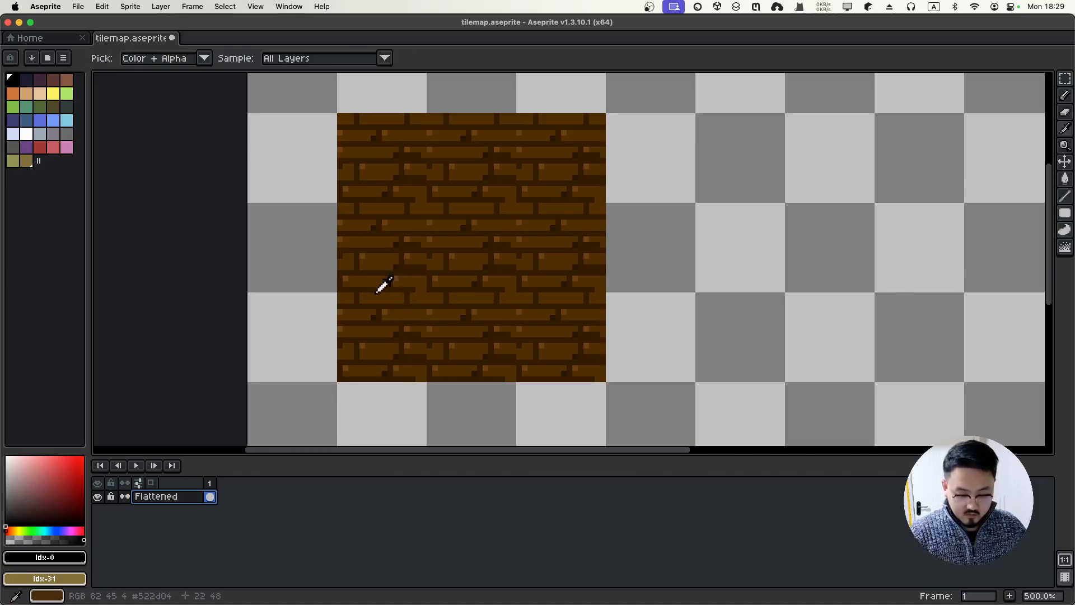
{"action": "left_click", "coordinate": [376, 280]}
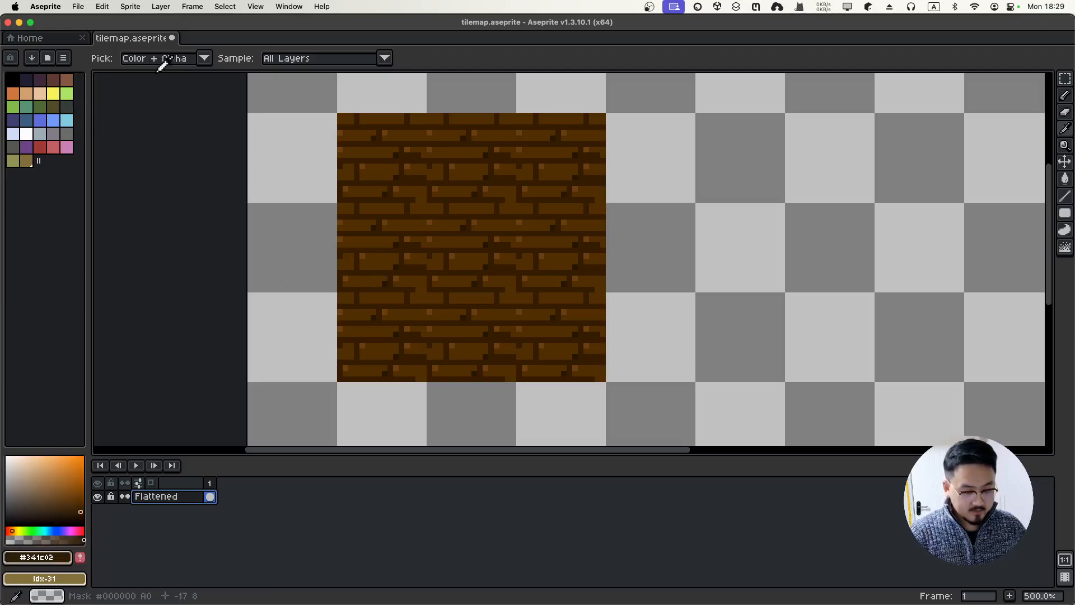
Use the Pencil with Shading ink and a very dark brown, testing a top-edge line and undoing it
{"action": "key", "text": "b"}
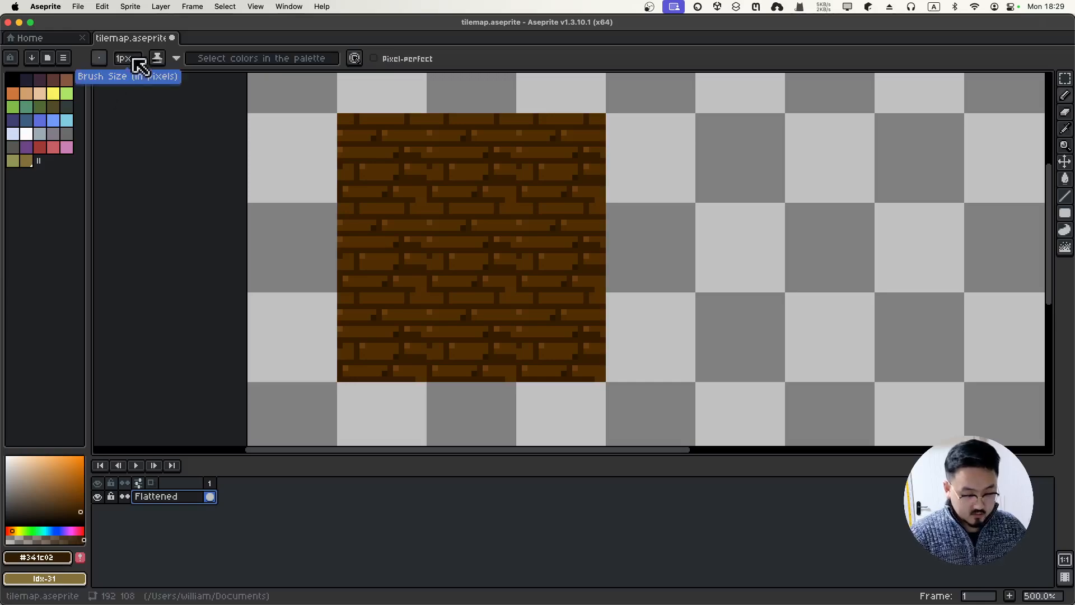
{"action": "left_click", "coordinate": [158, 59]}
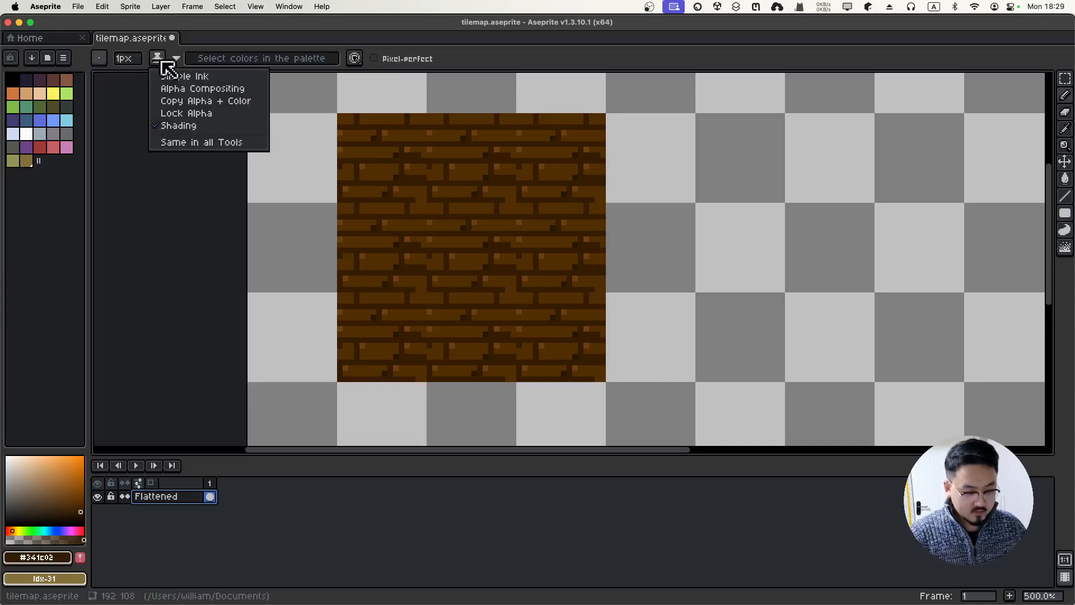
{"action": "left_click", "coordinate": [196, 130]}
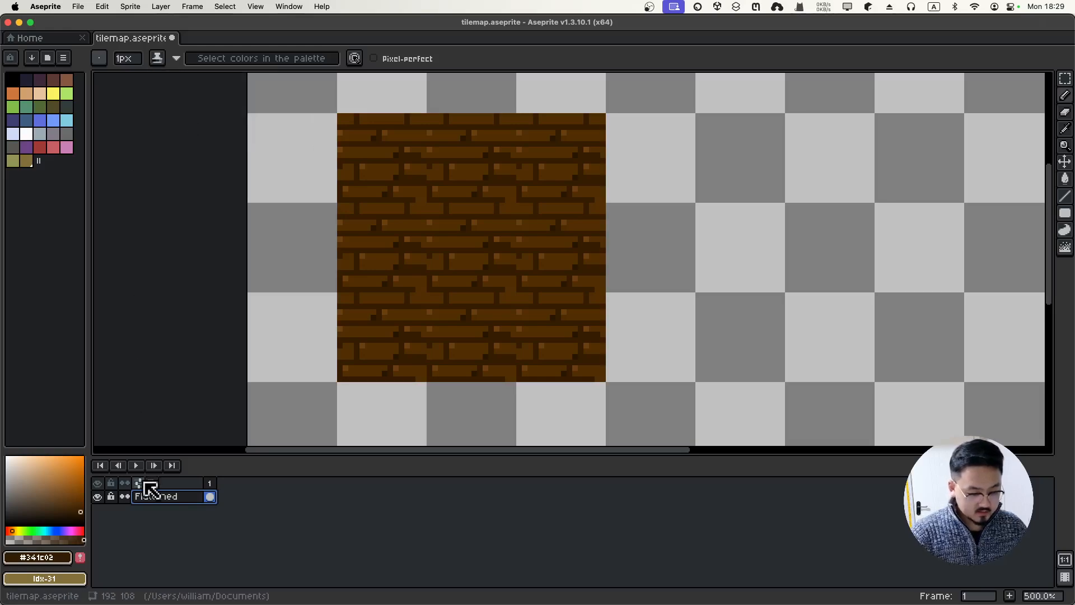
{"action": "left_click", "coordinate": [79, 513]}
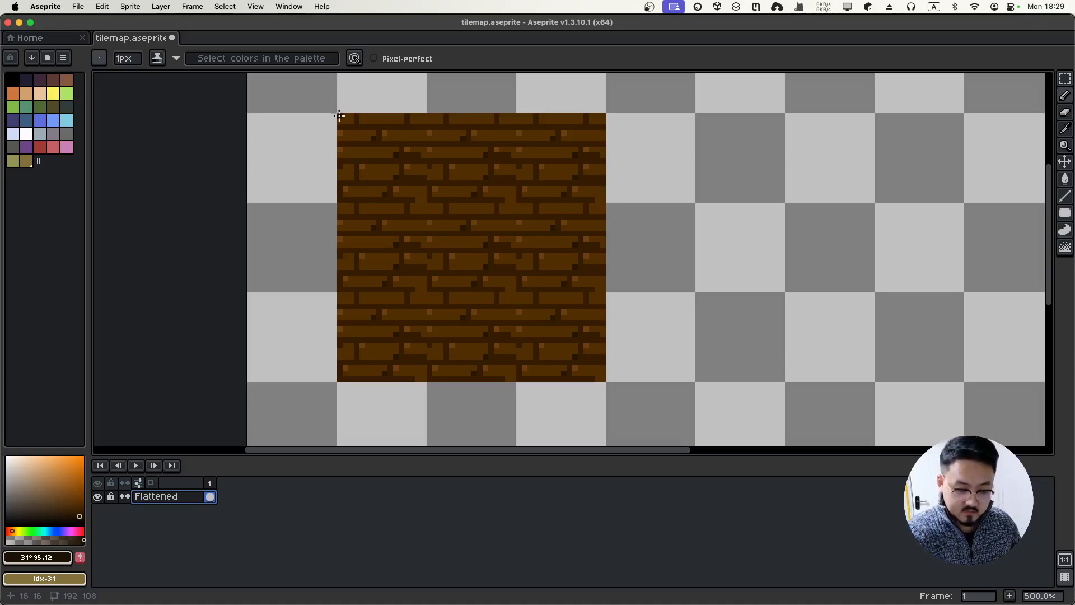
{"action": "left_click_drag", "start_coordinate": [338, 116], "coordinate": [477, 107]}
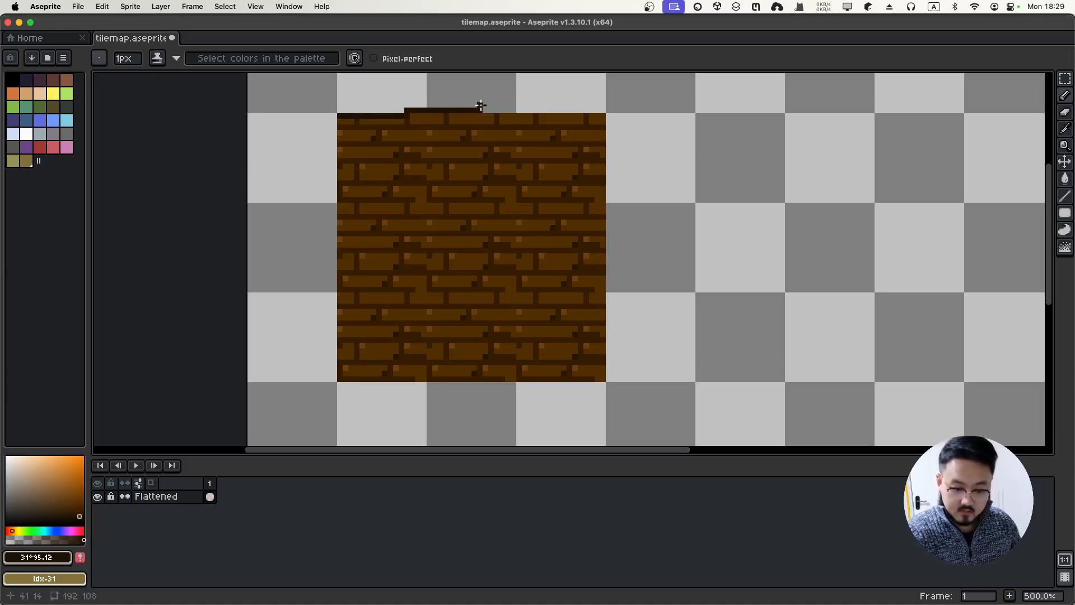
{"action": "key", "text": "super+z"}
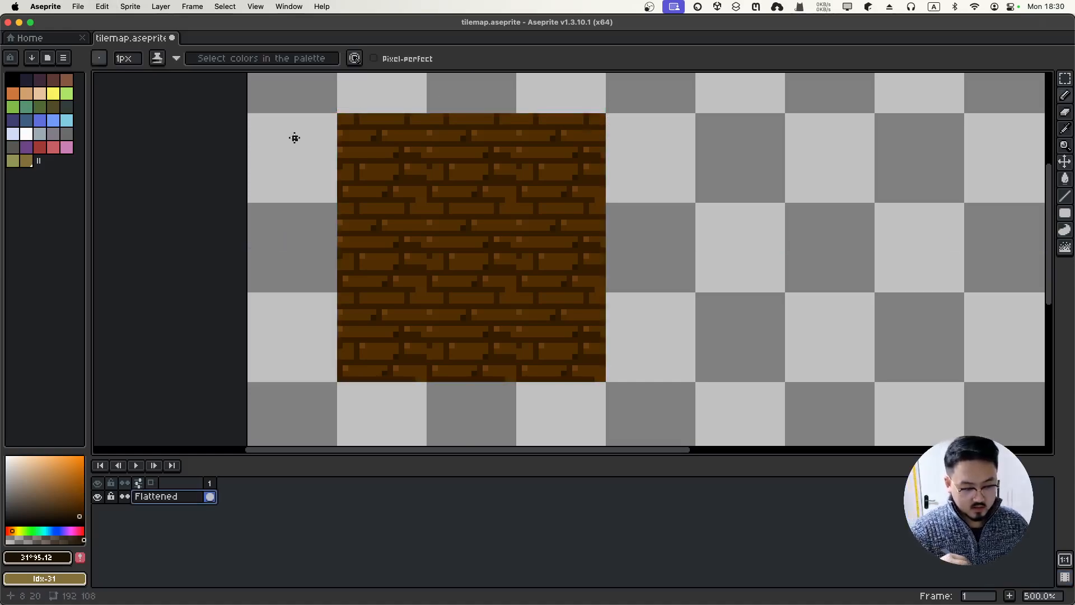
{"action": "left_click", "coordinate": [355, 58]}
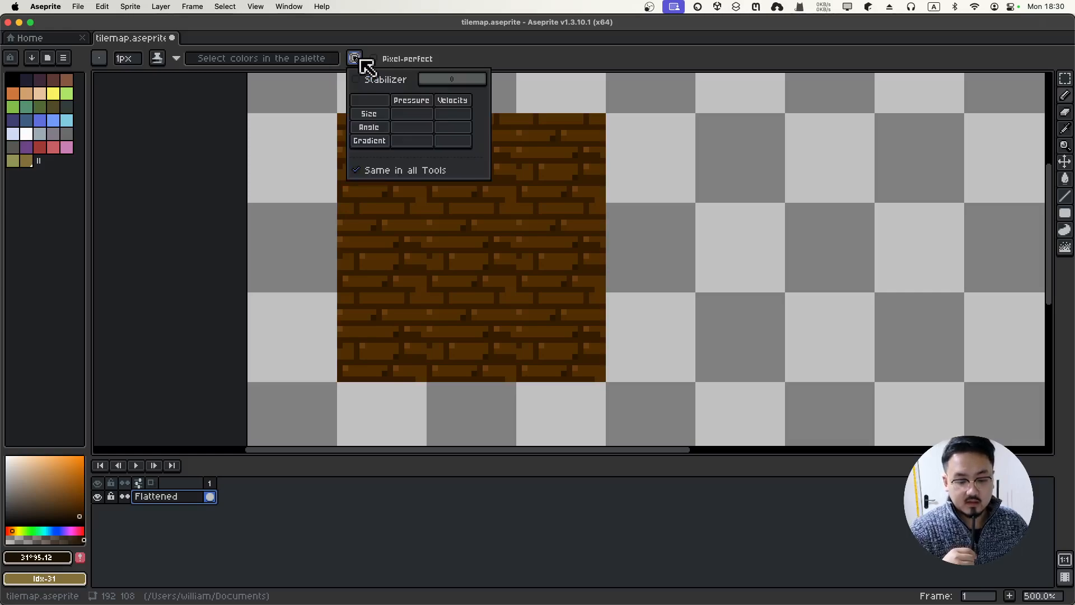
Change the pencil ink from Shading to Simple Ink, then to Alpha Compositing at 100% opacity
{"action": "left_click", "coordinate": [173, 60]}
{"action": "left_click", "coordinate": [174, 59]}
{"action": "left_click", "coordinate": [162, 58]}
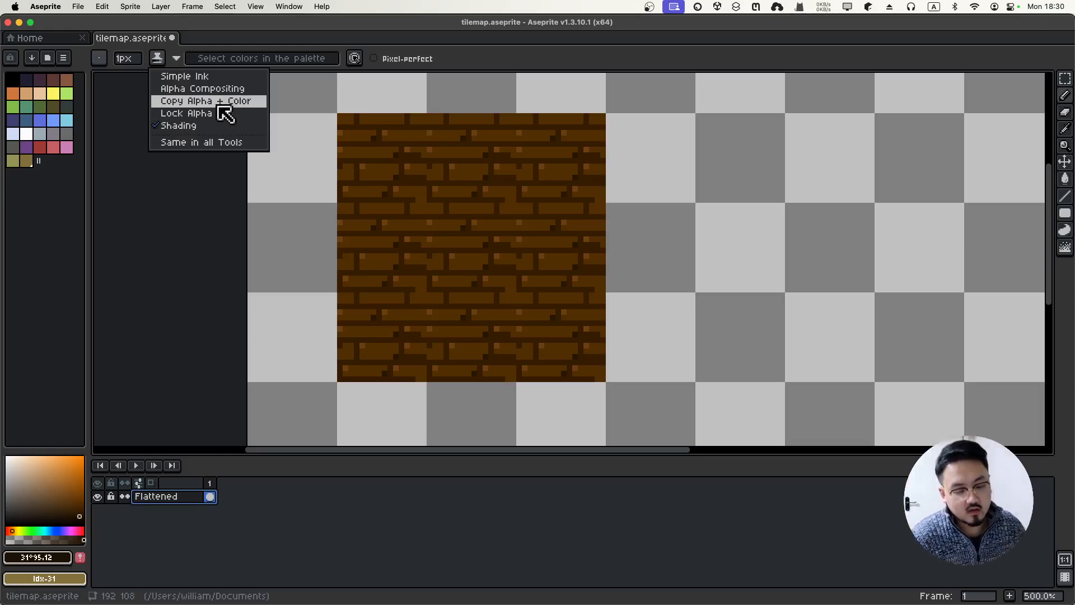
{"action": "left_click", "coordinate": [198, 77]}
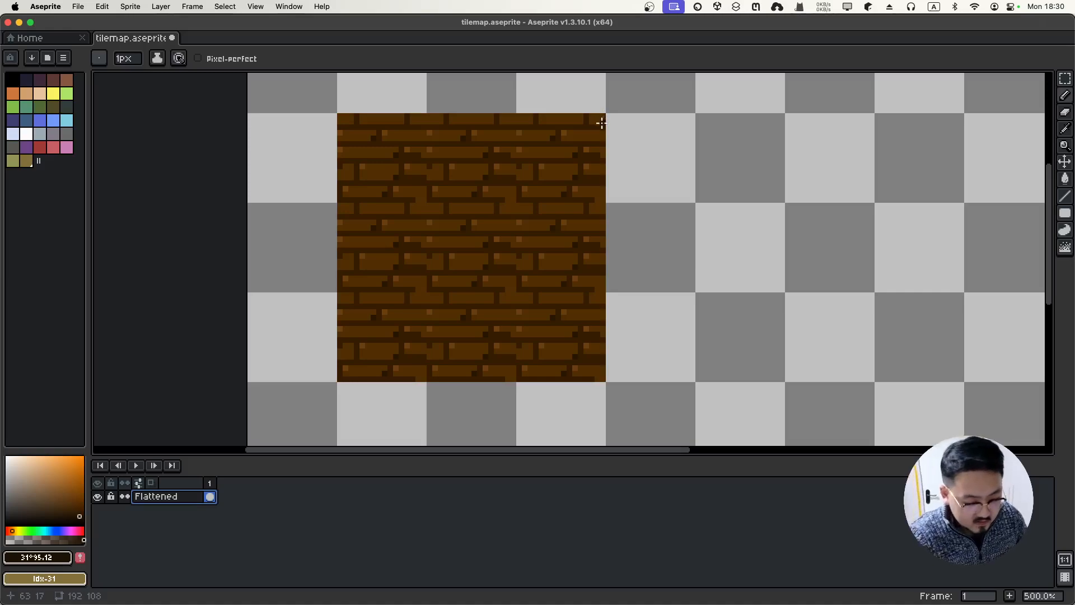
{"action": "left_click", "coordinate": [180, 59]}
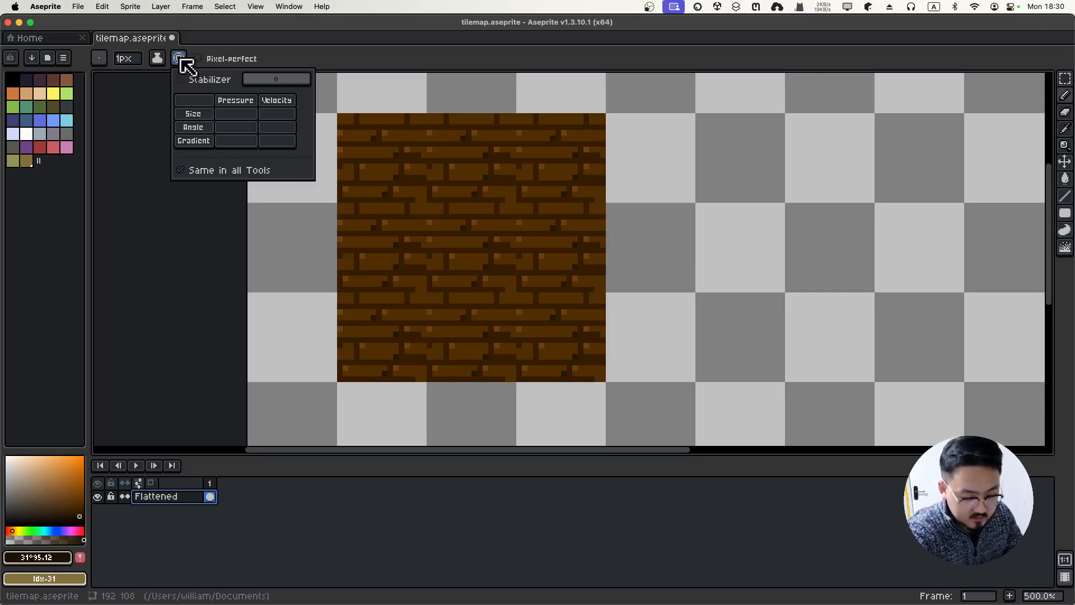
{"action": "left_click", "coordinate": [158, 60]}
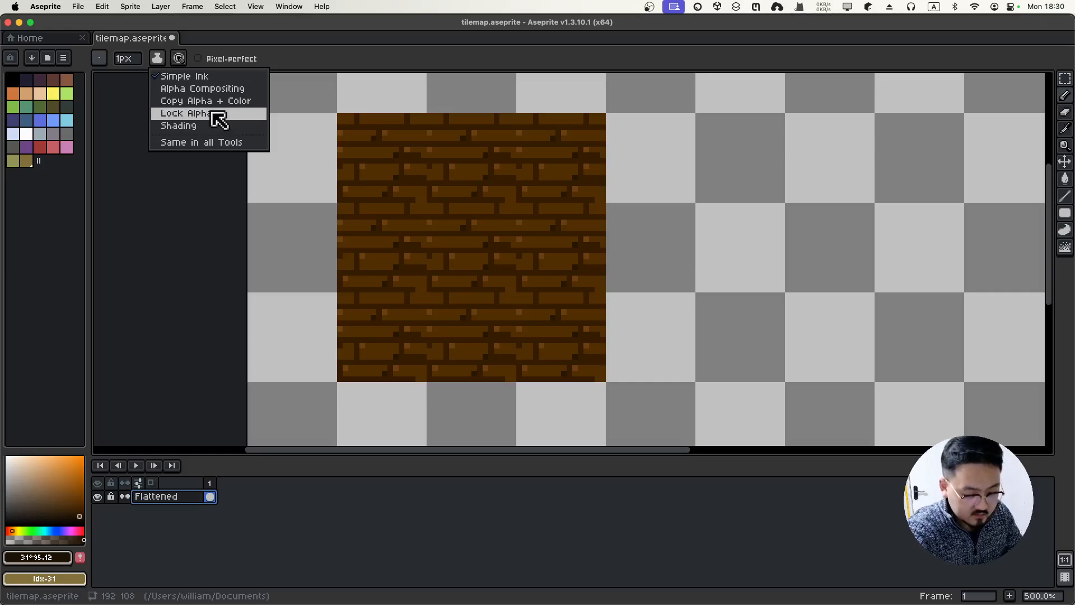
{"action": "left_click", "coordinate": [237, 90]}
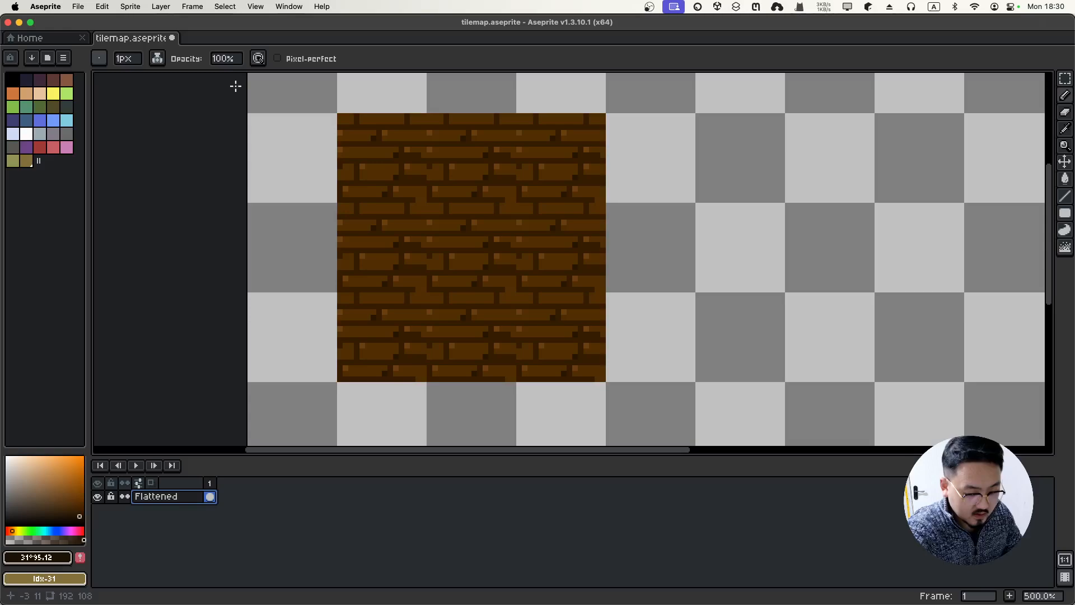
Test a dark line down the right edge, then resample a darker brown and a transparent colour
{"action": "left_click_drag", "start_coordinate": [598, 117], "coordinate": [595, 486]}
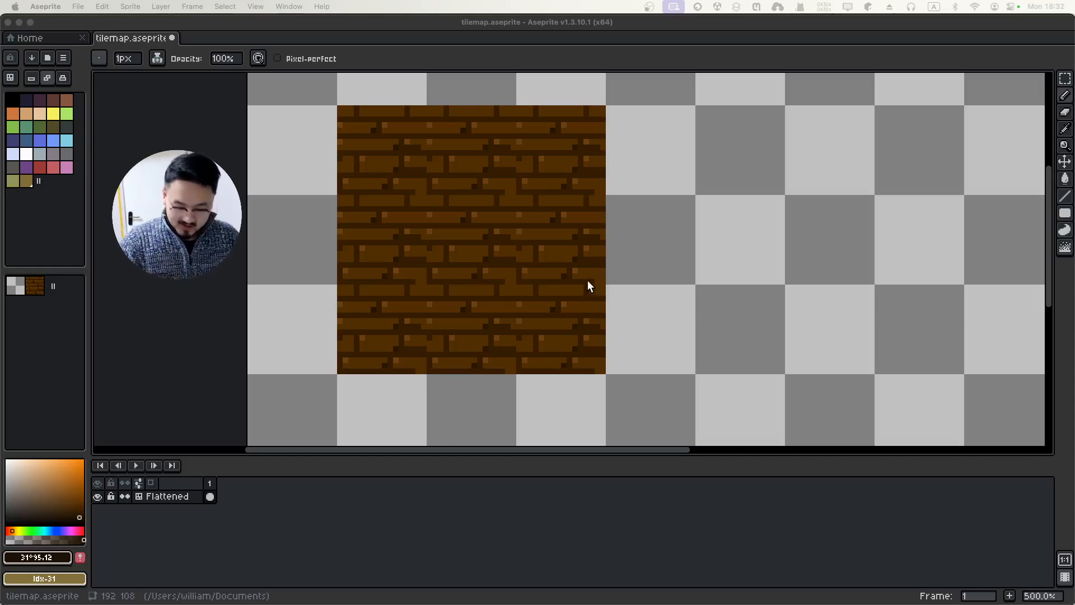
{"action": "left_click", "coordinate": [603, 285]}
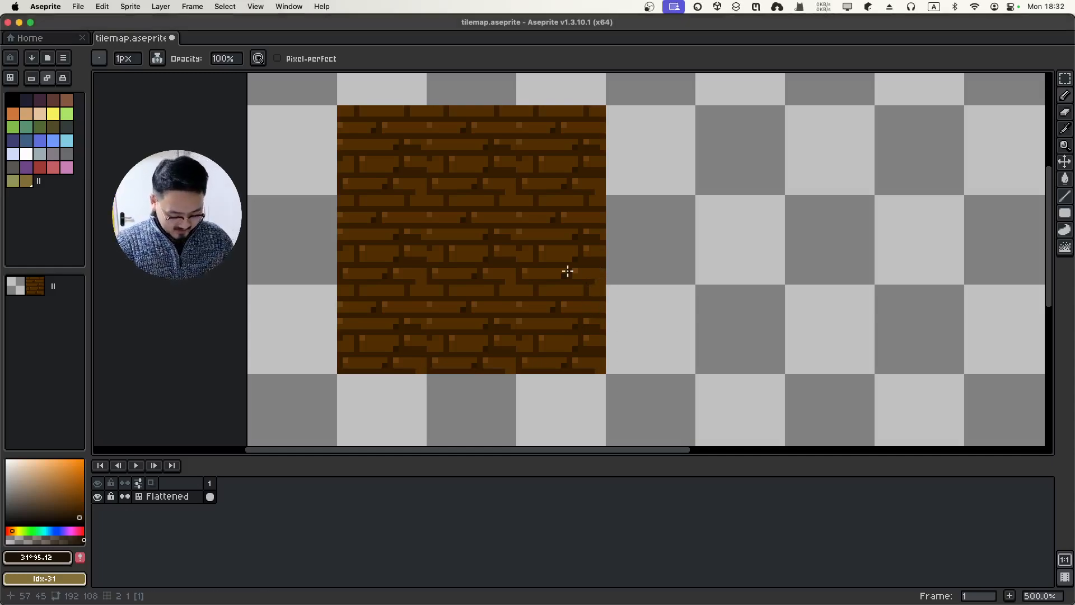
{"action": "key", "text": "i"}
{"action": "left_click", "coordinate": [602, 273]}
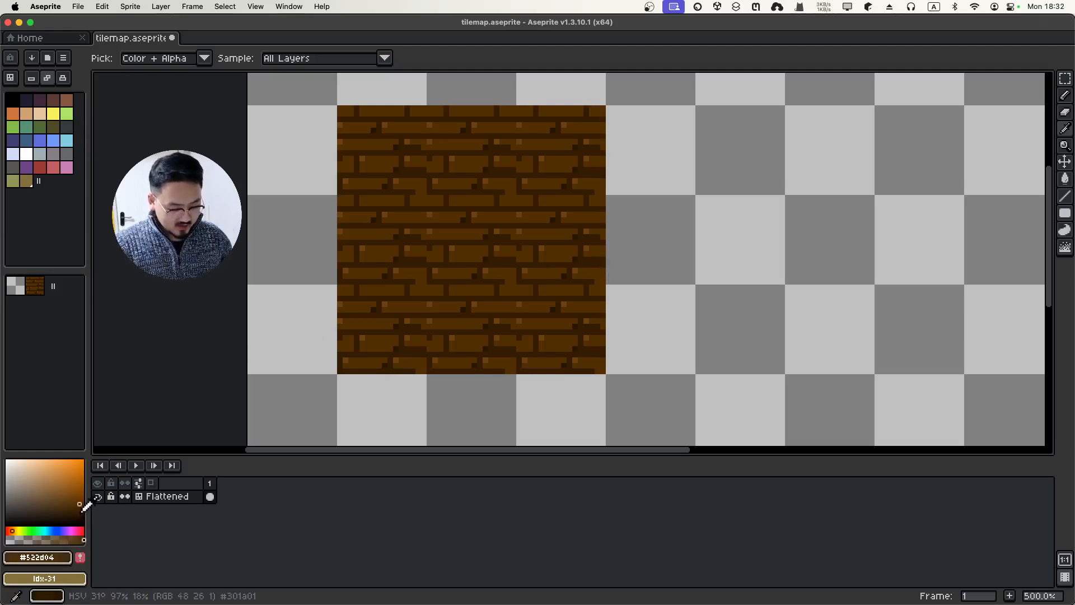
{"action": "left_click", "coordinate": [79, 511]}
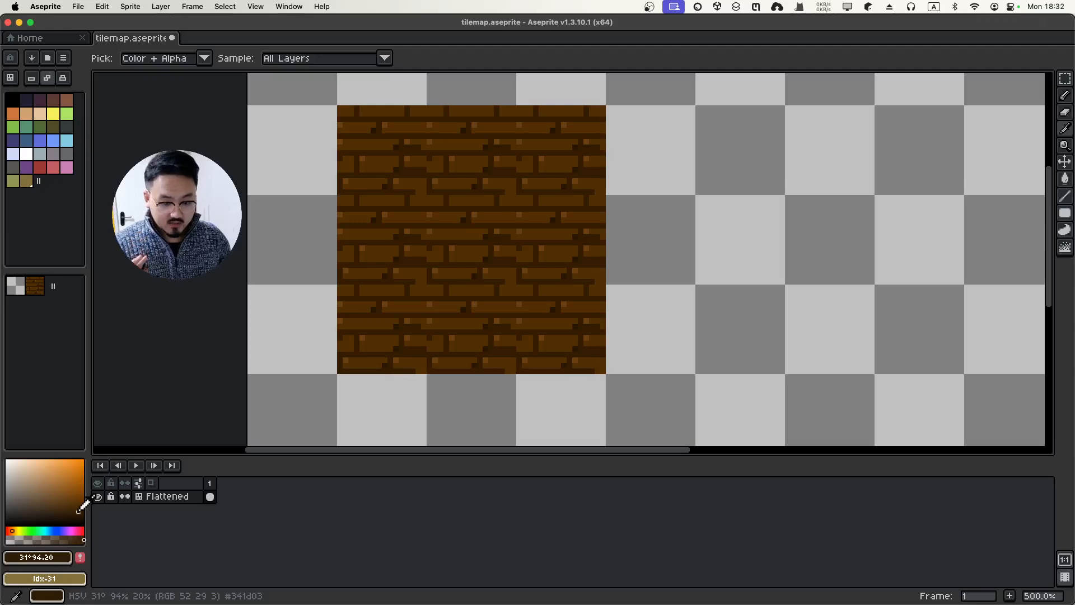
{"action": "left_click", "coordinate": [206, 59]}
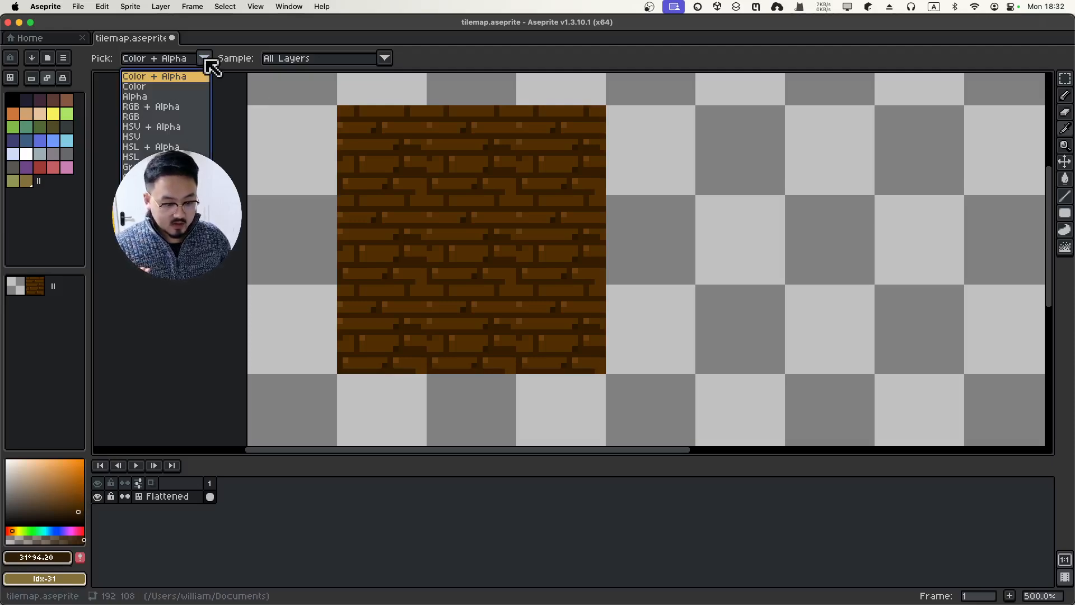
{"action": "left_click", "coordinate": [203, 60]}
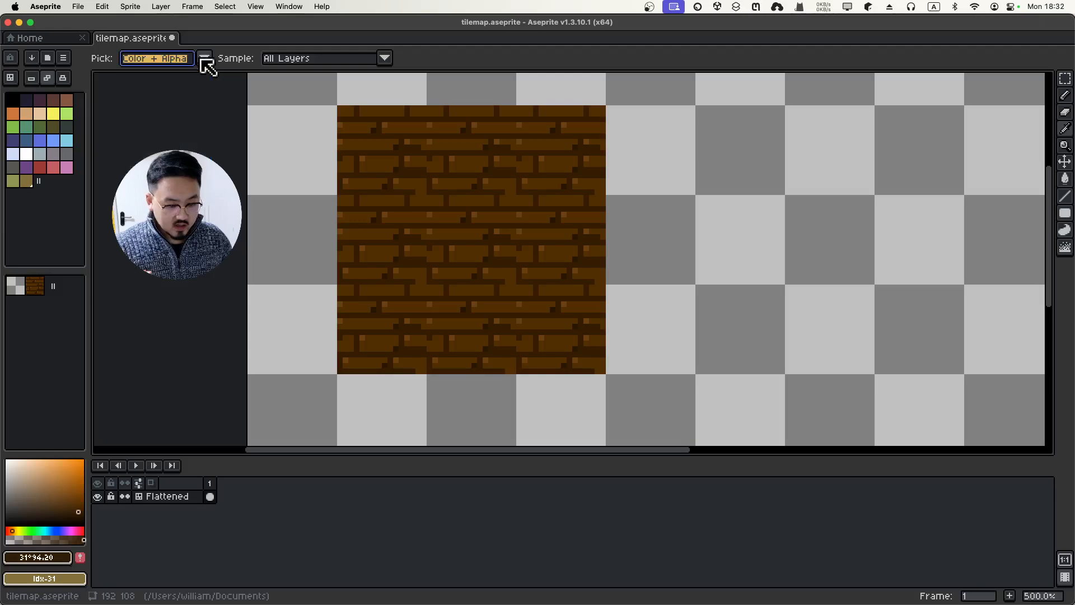
{"action": "left_click", "coordinate": [235, 175]}
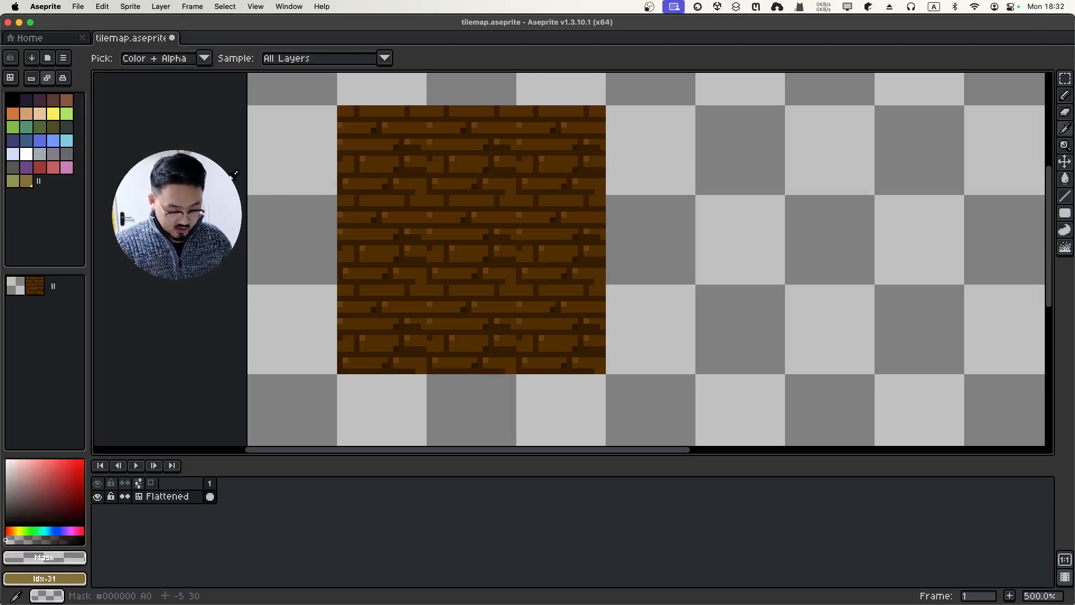
Set the Pencil brush size to 2px and try a stroke along the tile's top edge
{"action": "key", "text": "b"}
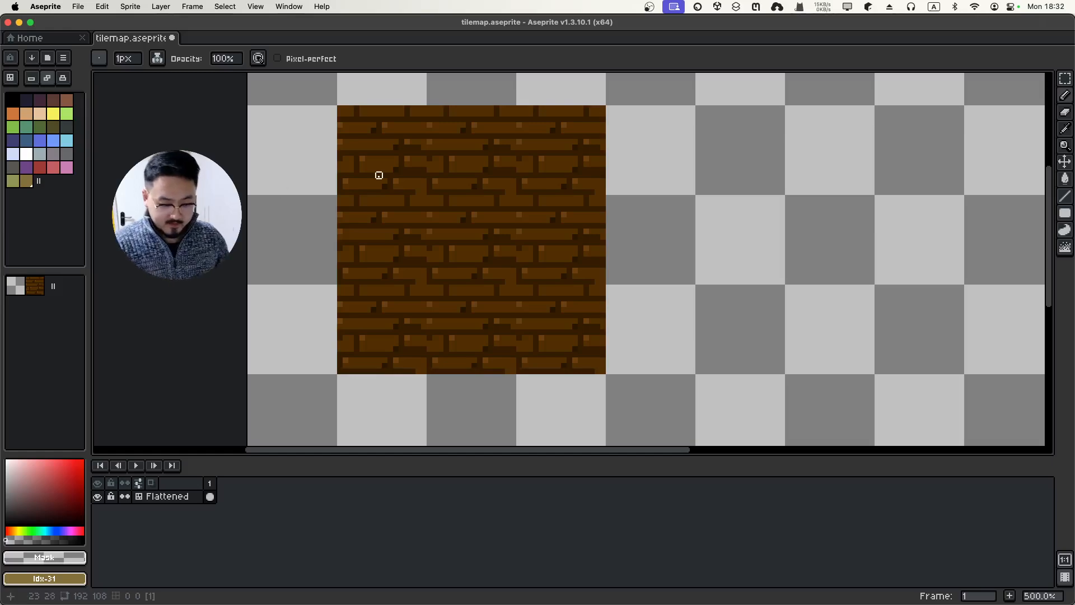
{"action": "left_click", "coordinate": [135, 59]}
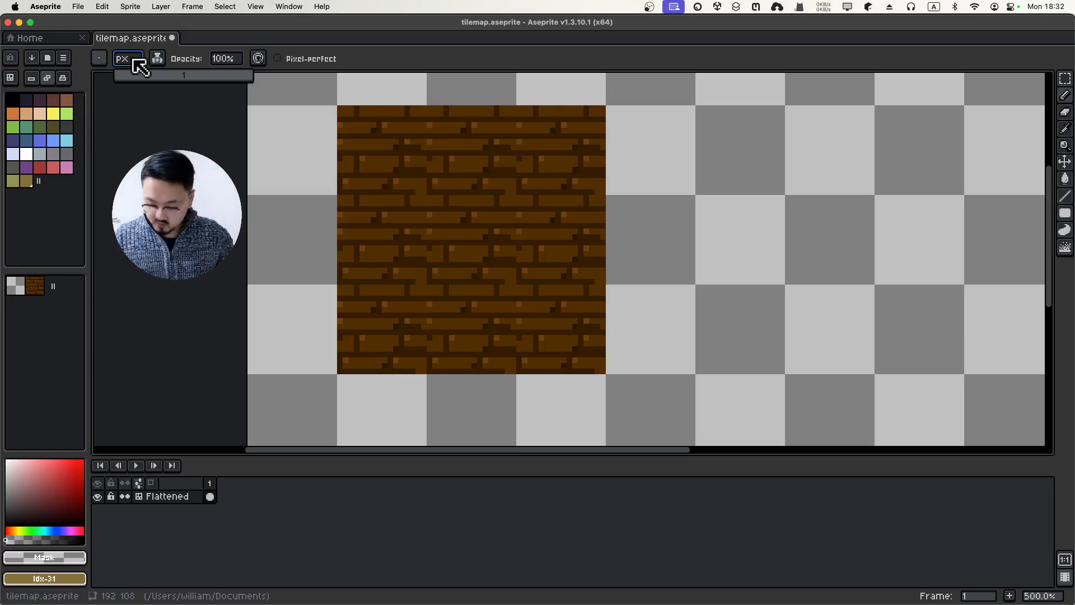
{"action": "type", "text": "2"}
{"action": "key", "text": "Return"}
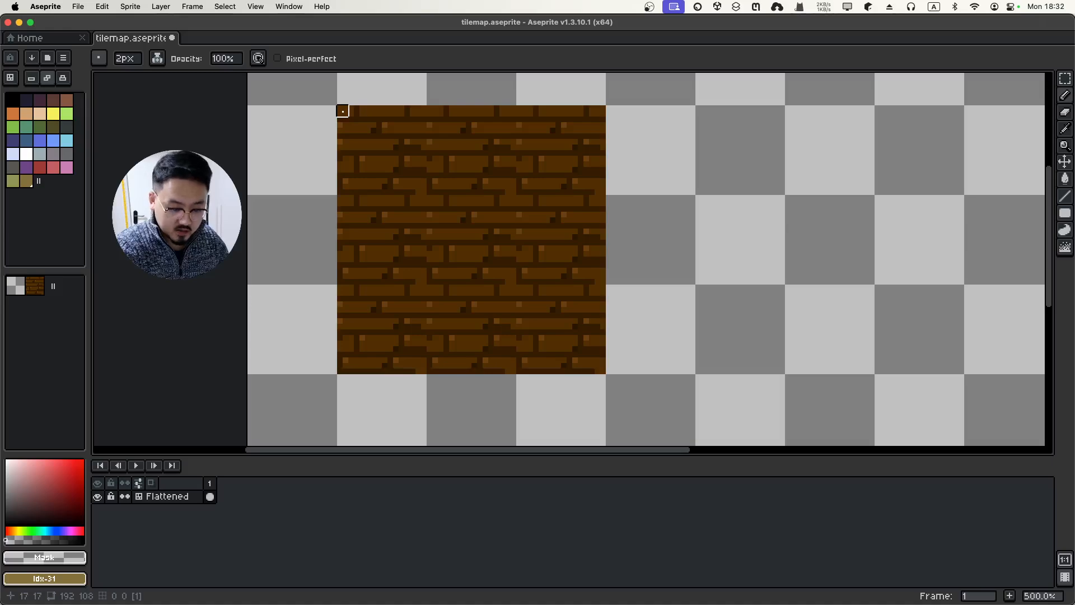
{"action": "left_click_drag", "start_coordinate": [342, 111], "coordinate": [404, 106]}
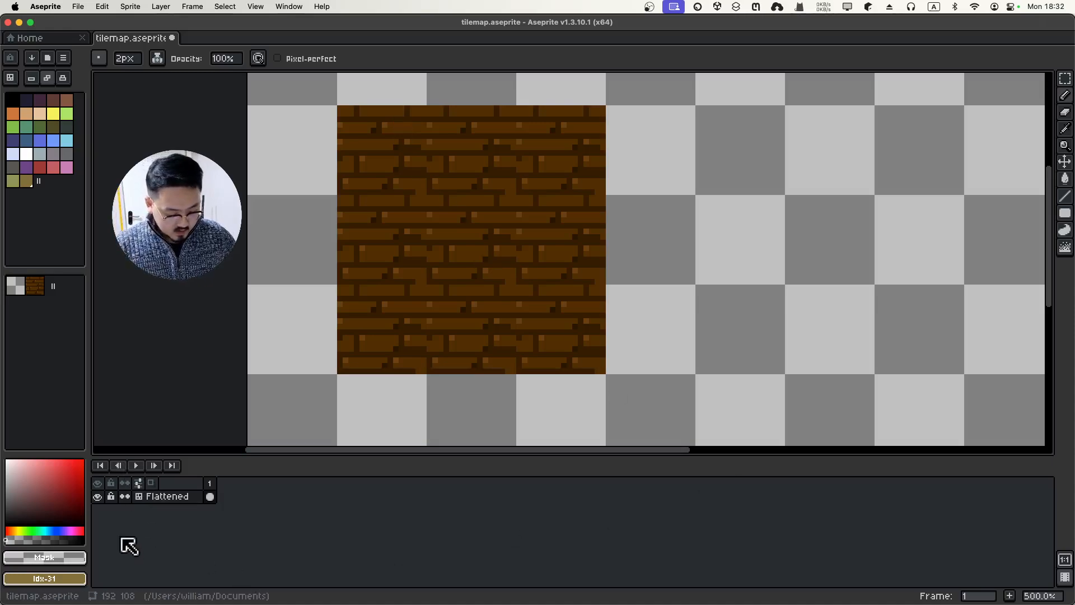
Add a new Layer 1 above Flattened and sample the bricks' dark brown for the Pencil
{"action": "left_click", "coordinate": [160, 7]}
{"action": "mouse_move", "coordinate": [197, 80]}
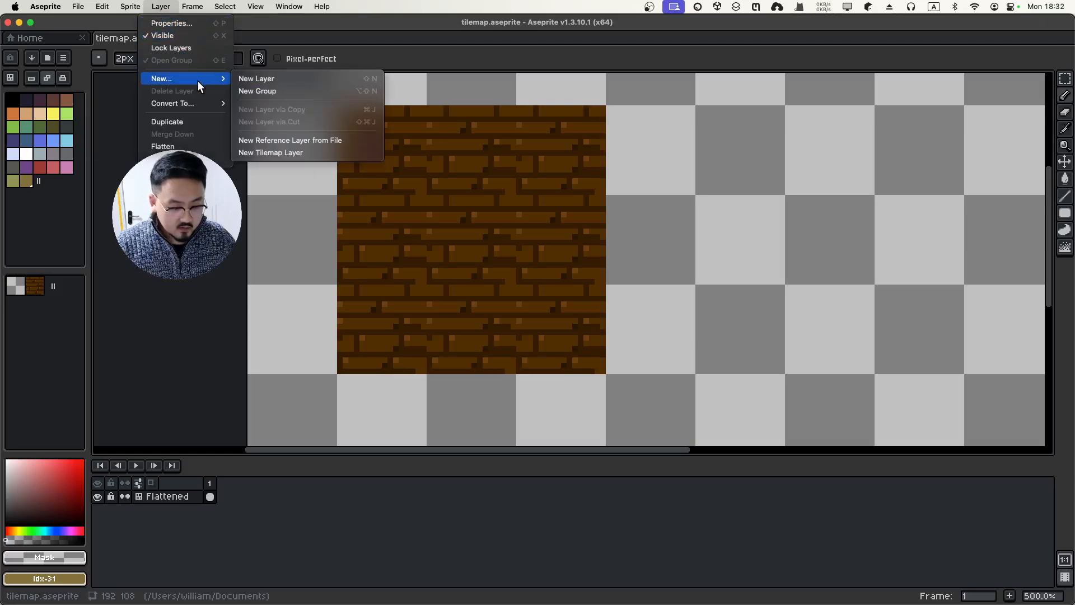
{"action": "left_click", "coordinate": [255, 81]}
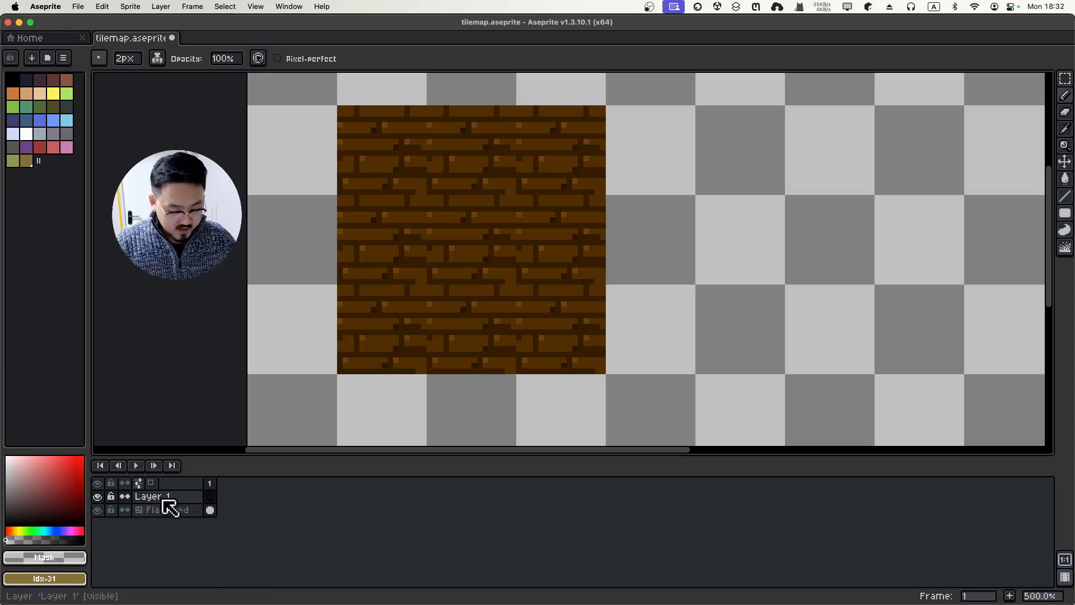
{"action": "key", "text": "i"}
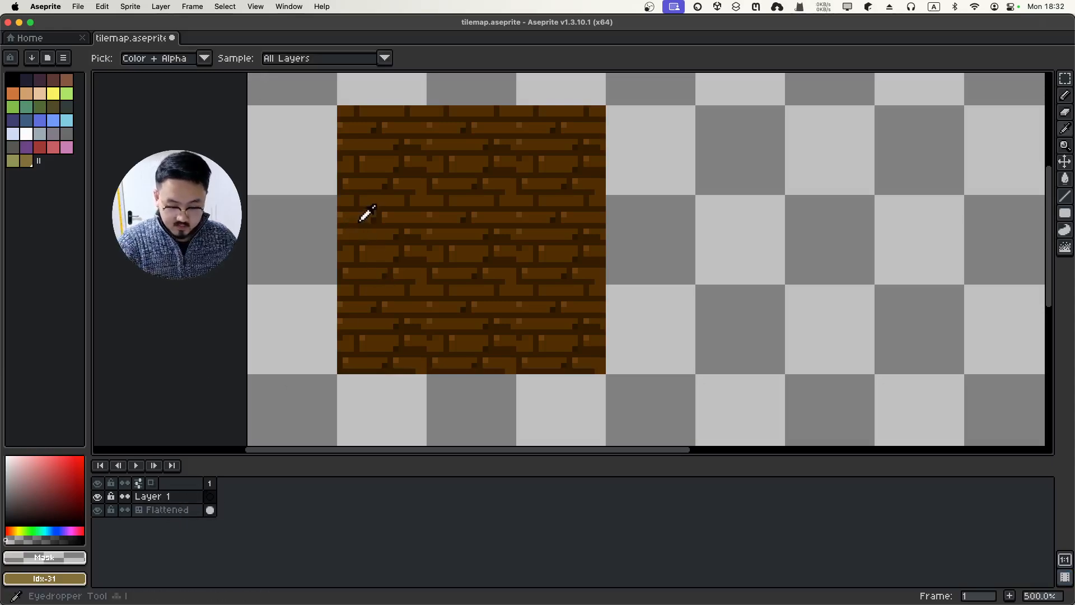
{"action": "left_click", "coordinate": [365, 211]}
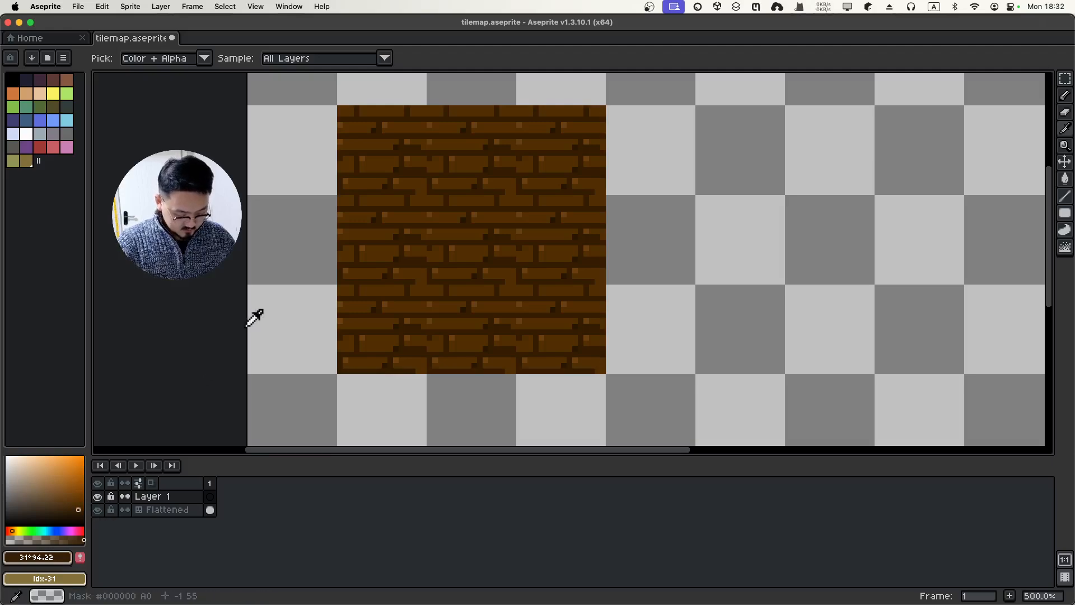
{"action": "key", "text": "b"}
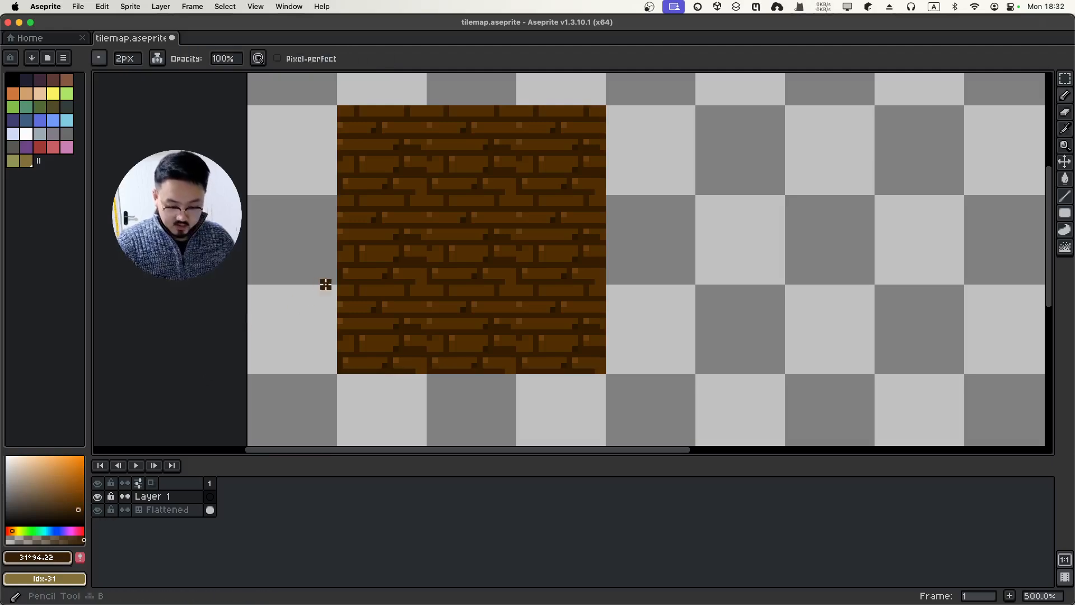
Draw dark outlines along the tile's top, right, bottom and left edges
{"action": "left_click", "coordinate": [347, 110]}
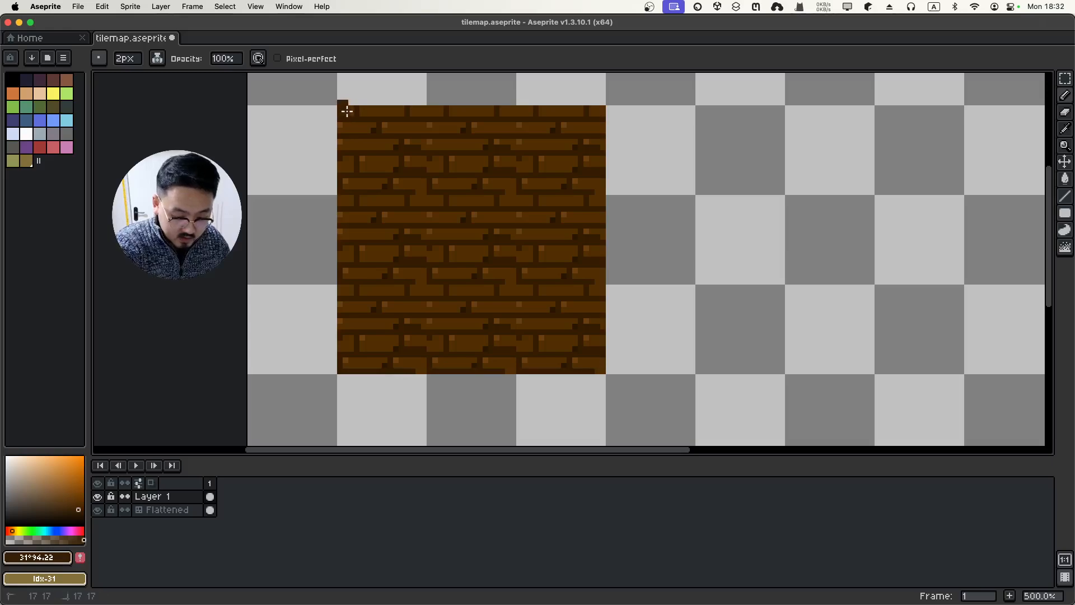
{"action": "left_click_drag", "start_coordinate": [362, 110], "coordinate": [591, 109]}
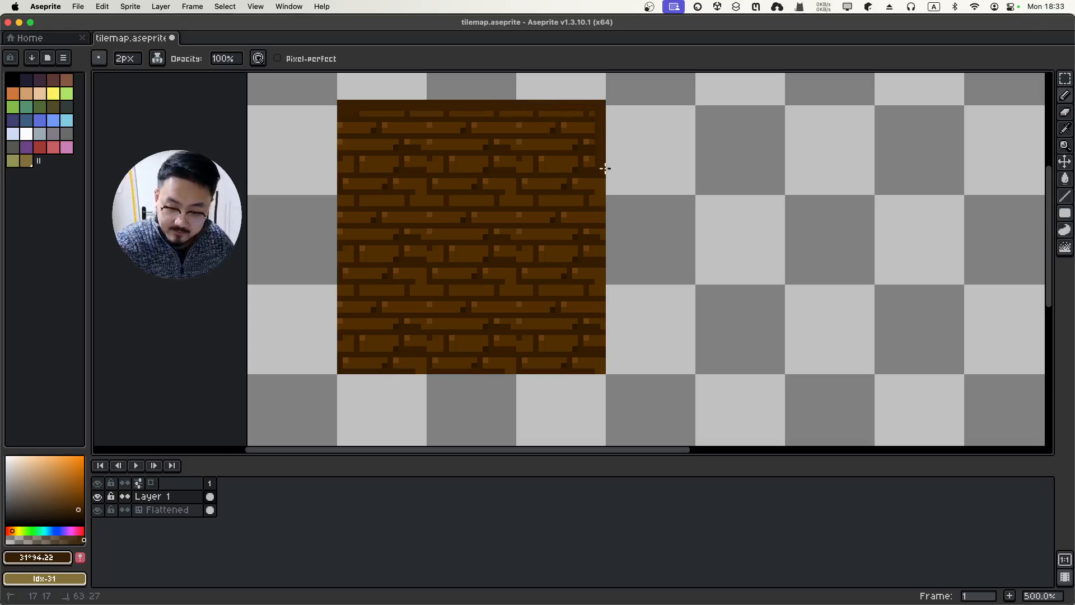
{"action": "left_click_drag", "start_coordinate": [605, 168], "coordinate": [606, 201]}
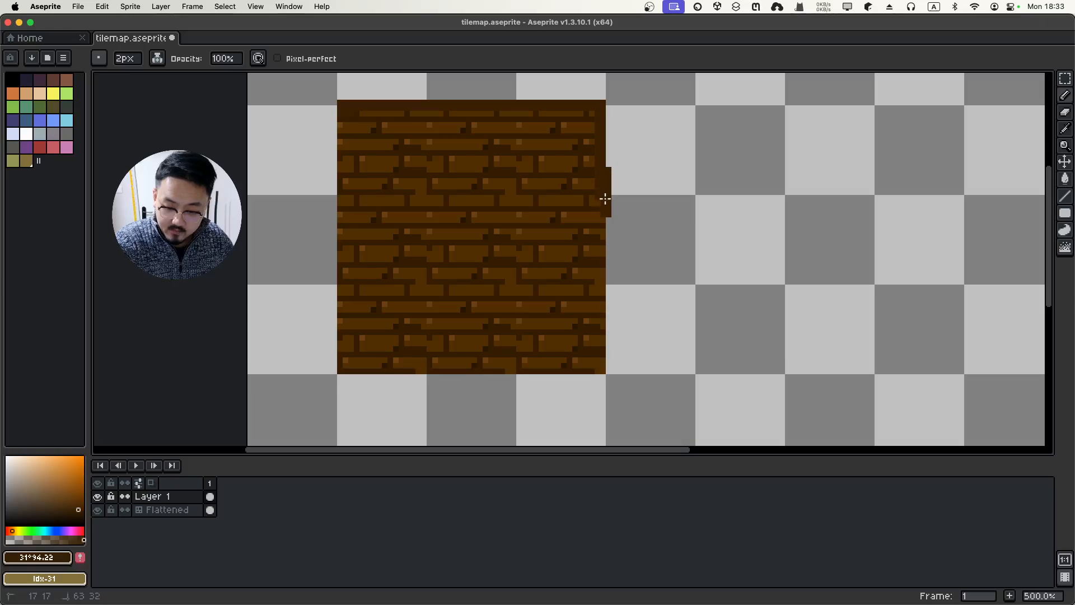
{"action": "left_click_drag", "start_coordinate": [604, 268], "coordinate": [607, 369]}
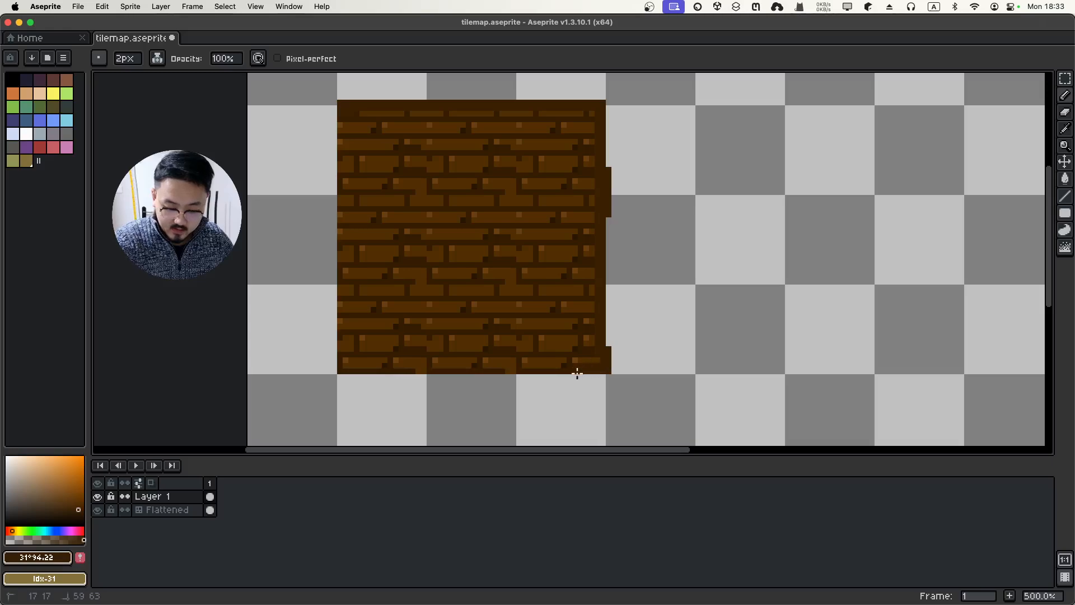
{"action": "left_click_drag", "start_coordinate": [455, 368], "coordinate": [410, 369]}
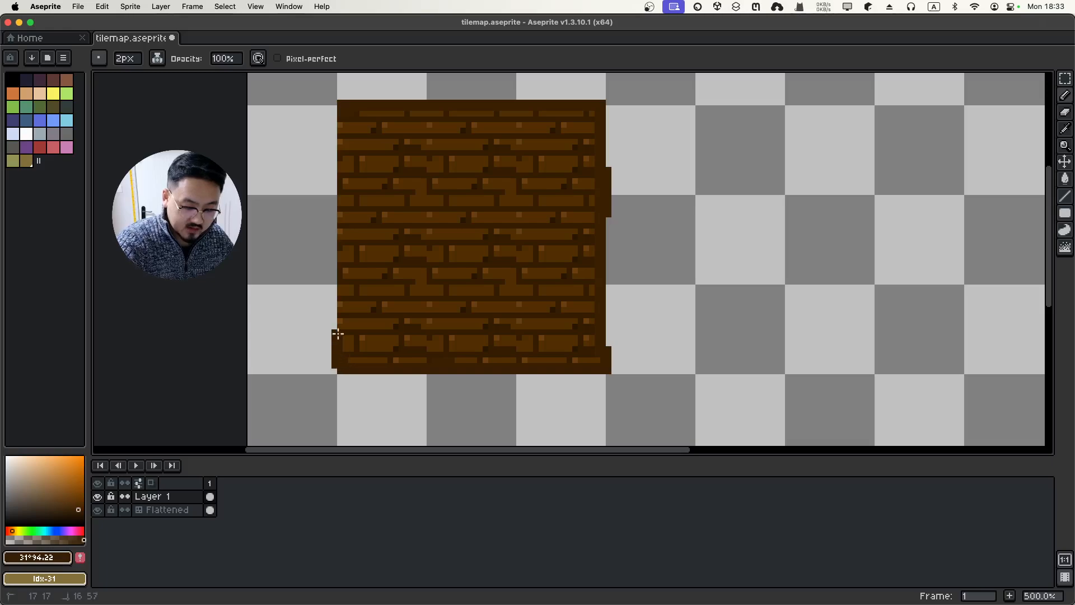
{"action": "left_click_drag", "start_coordinate": [338, 333], "coordinate": [339, 74]}
Erase the stray dark pixels outside the right and left edges
{"action": "key", "text": "e"}
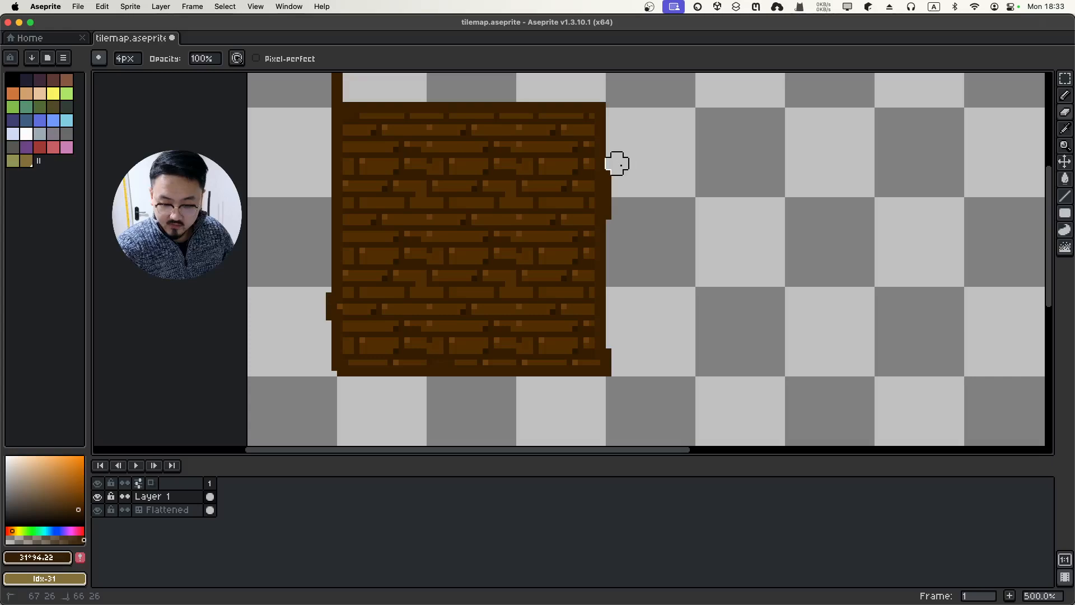
{"action": "left_click_drag", "start_coordinate": [617, 186], "coordinate": [617, 354]}
{"action": "scroll", "coordinate": [504, 436], "scroll_direction": "up", "scroll_amount": 5}
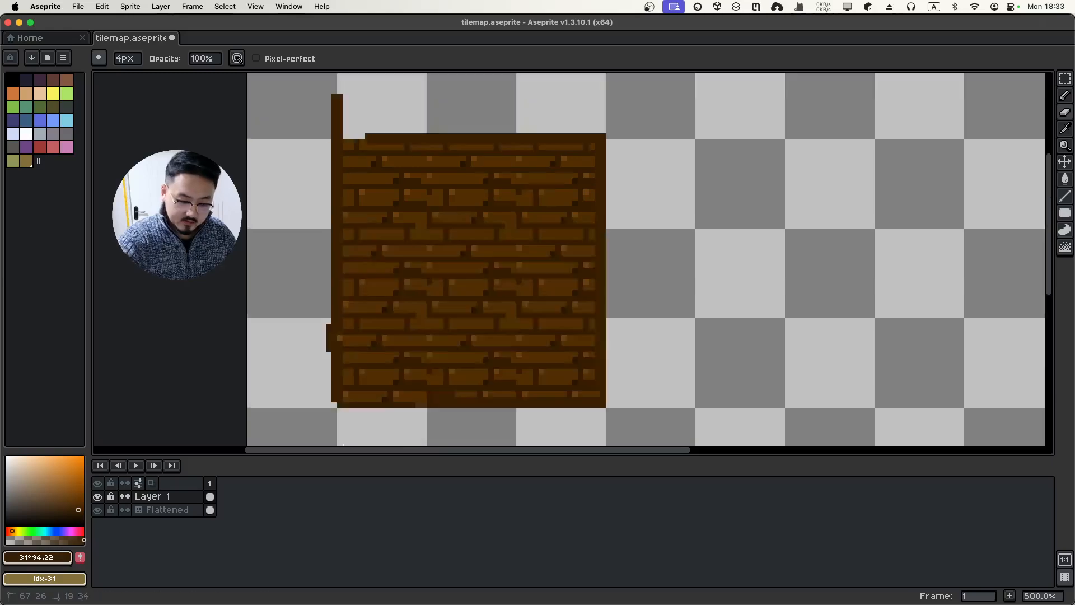
{"action": "scroll", "coordinate": [297, 420], "scroll_direction": "down", "scroll_amount": 6}
{"action": "scroll", "coordinate": [297, 418], "scroll_direction": "up", "scroll_amount": 1}
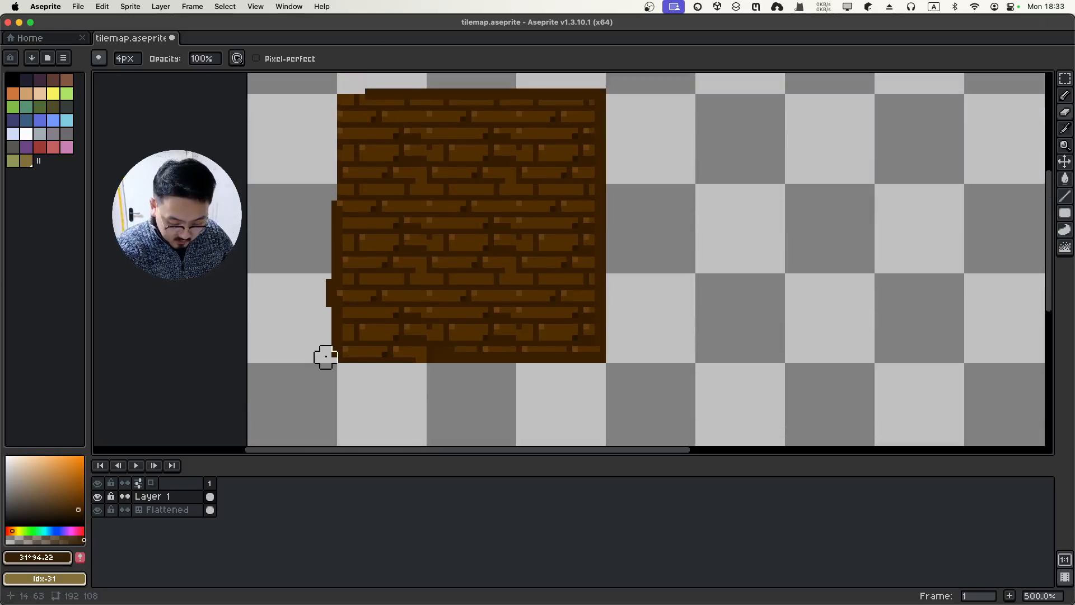
{"action": "left_click_drag", "start_coordinate": [324, 355], "coordinate": [326, 139]}
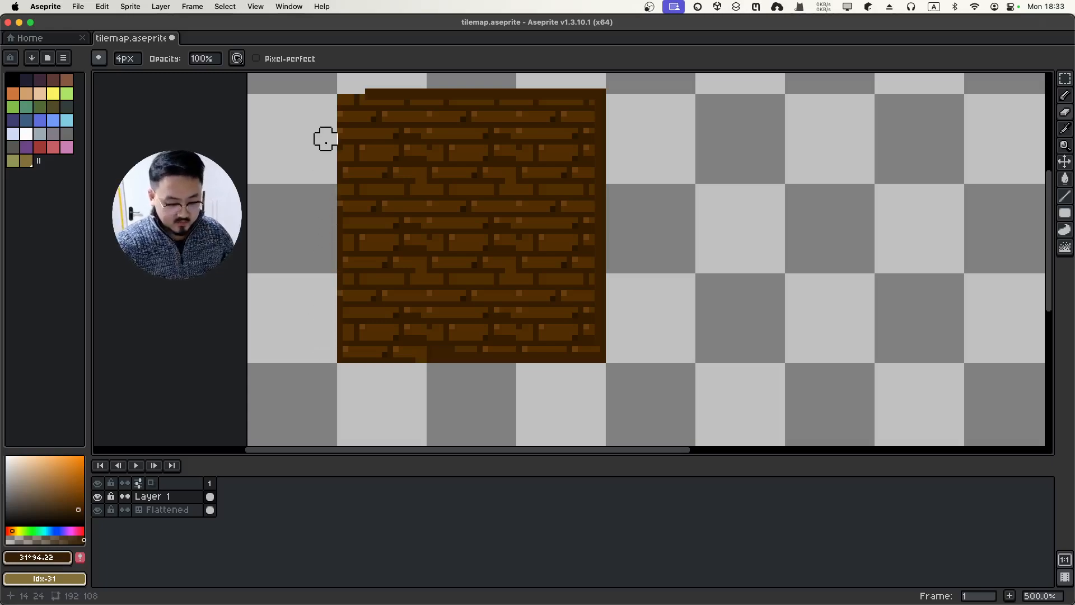
Resample #3a2003 and redraw the bottom and left edges, filling the top-left notch
{"action": "key", "text": "i"}
{"action": "left_click", "coordinate": [486, 353]}
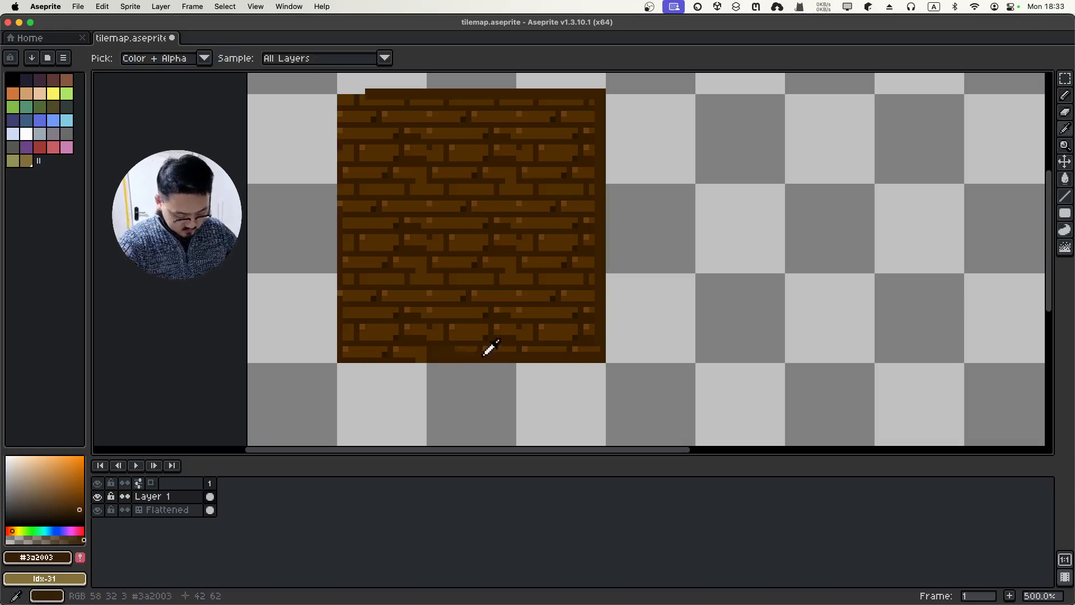
{"action": "key", "text": "b"}
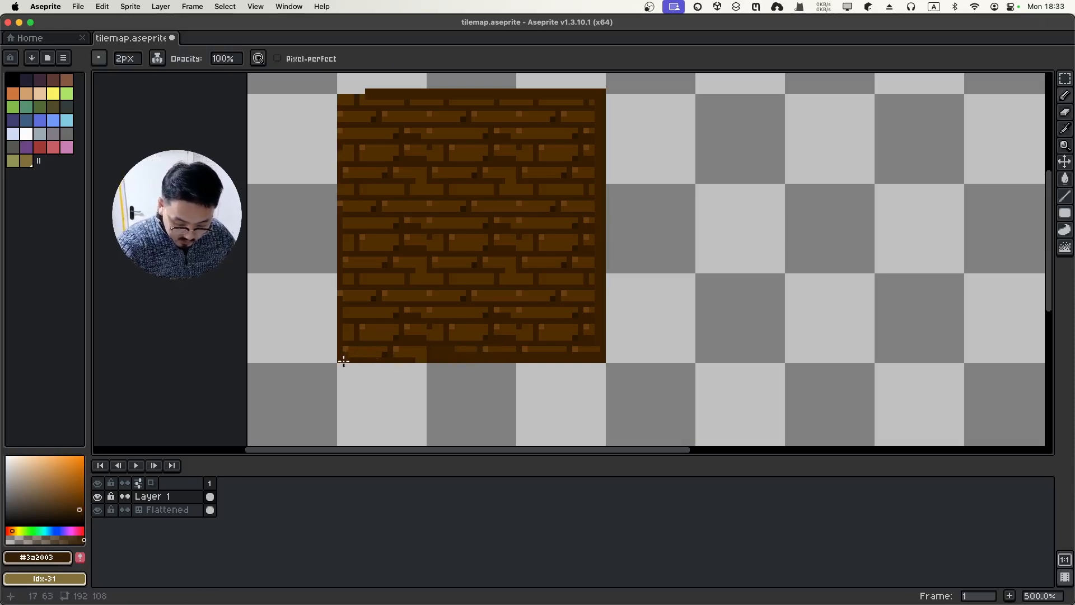
{"action": "left_click_drag", "start_coordinate": [347, 356], "coordinate": [431, 346]}
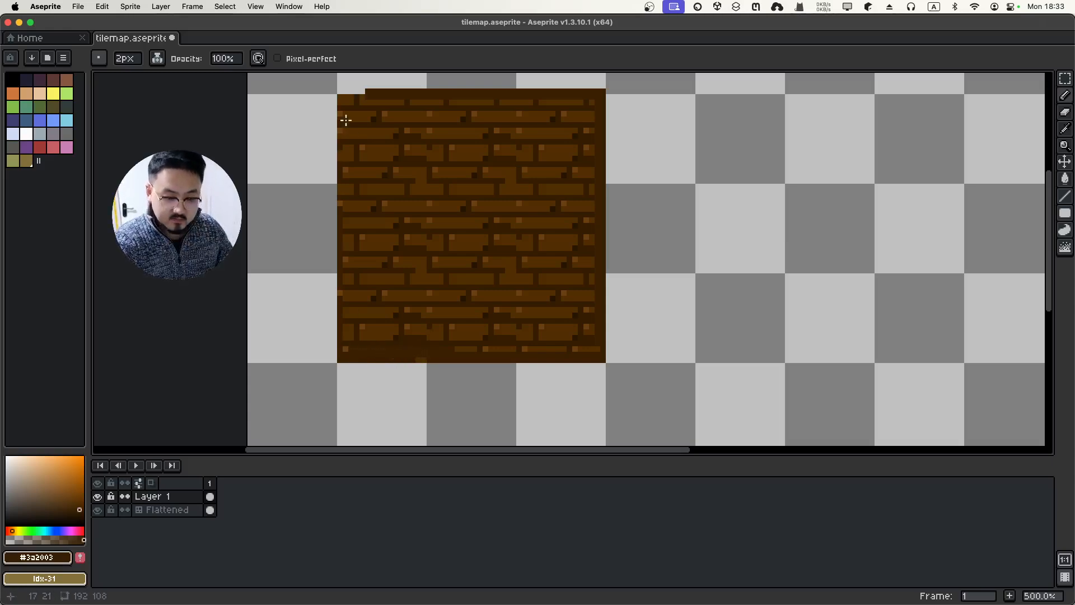
{"action": "left_click_drag", "start_coordinate": [344, 108], "coordinate": [344, 205]}
{"action": "left_click_drag", "start_coordinate": [344, 259], "coordinate": [334, 354]}
{"action": "left_click_drag", "start_coordinate": [349, 97], "coordinate": [360, 92]}
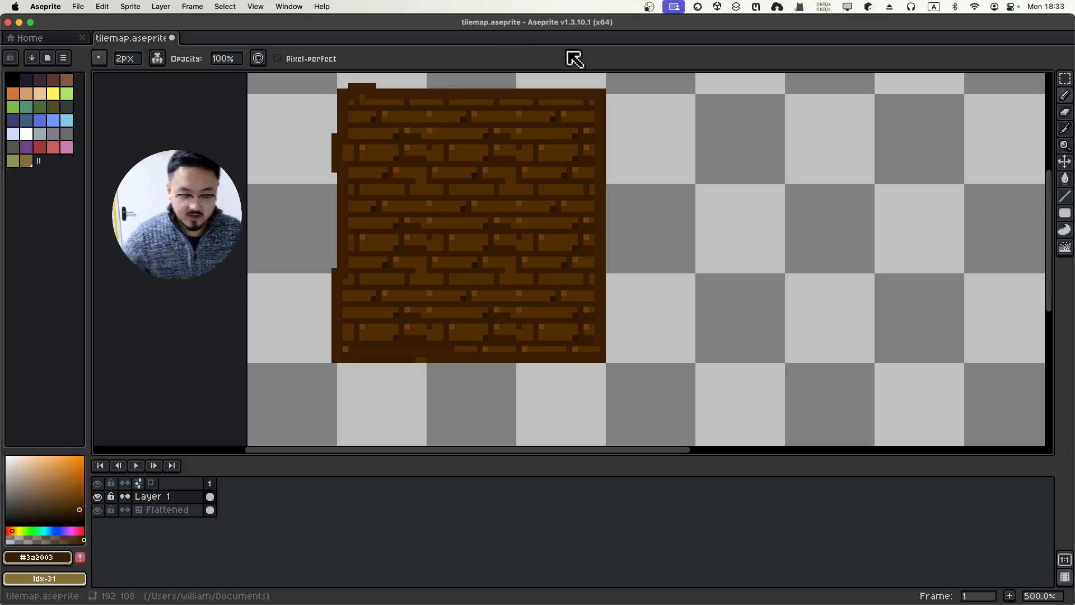
Flatten the outline and brick layers into a single Flattened layer
{"action": "left_click", "coordinate": [162, 511]}
{"action": "right_click", "coordinate": [167, 513]}
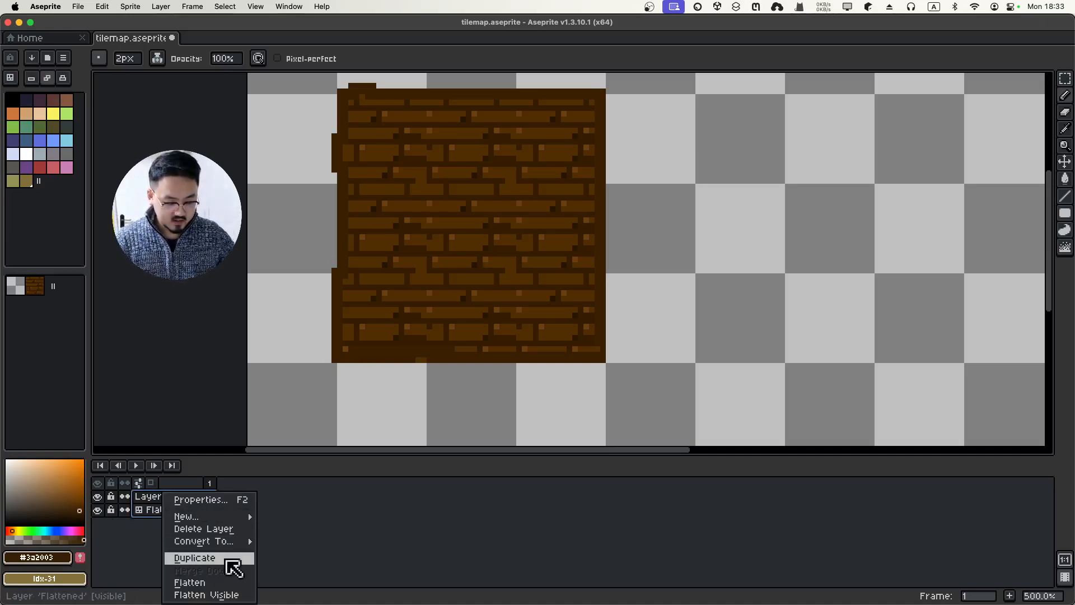
{"action": "left_click", "coordinate": [225, 583]}
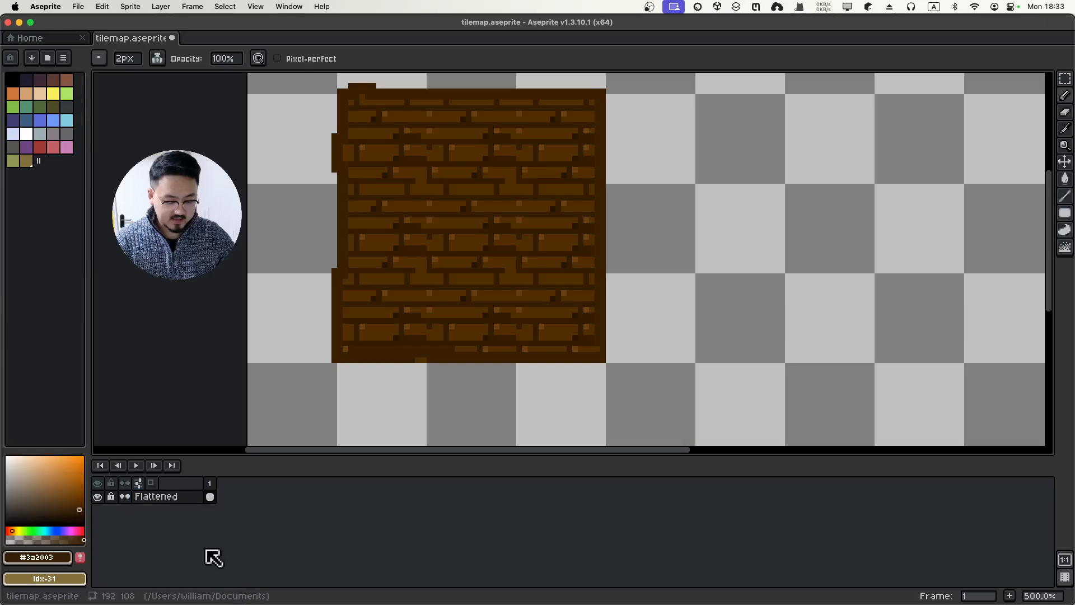
Convert the flattened layer to a tilemap with a new 16×16 tileset and select the first brick tile
{"action": "right_click", "coordinate": [178, 501]}
{"action": "mouse_move", "coordinate": [246, 541]}
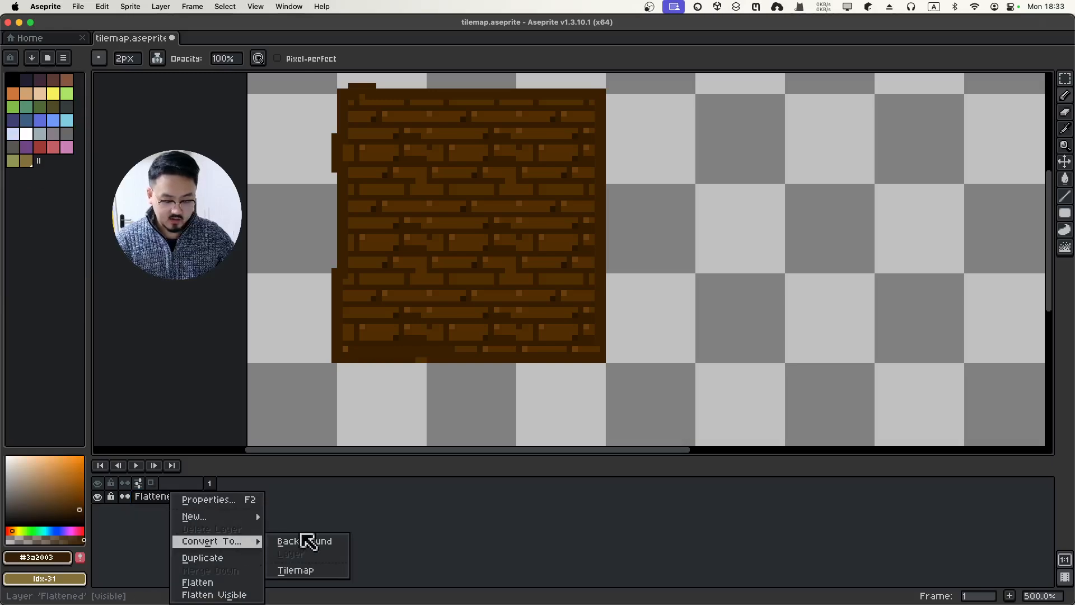
{"action": "left_click", "coordinate": [329, 576]}
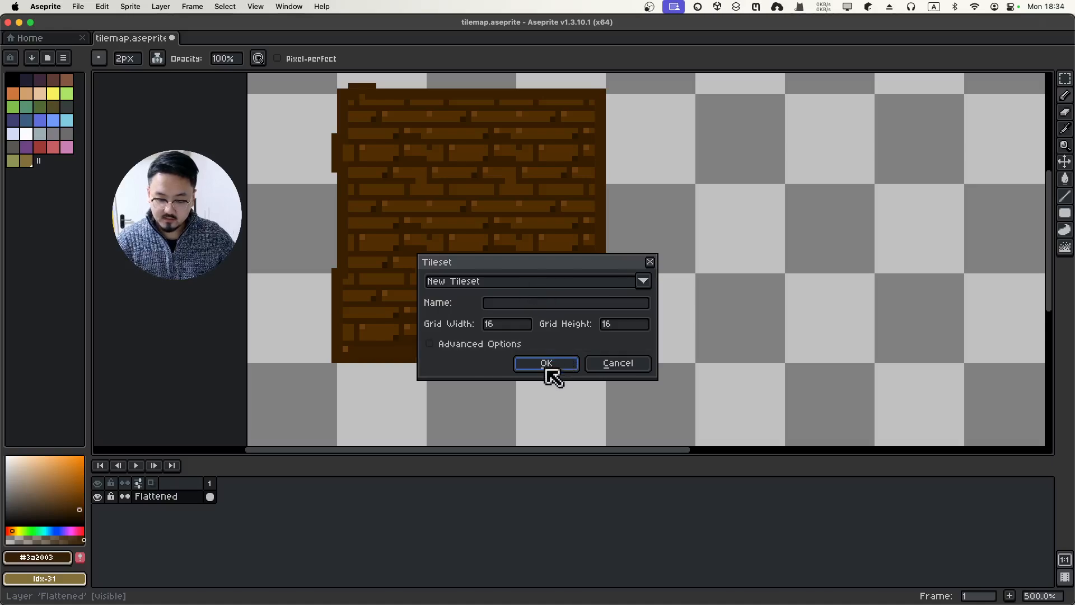
{"action": "left_click", "coordinate": [546, 365]}
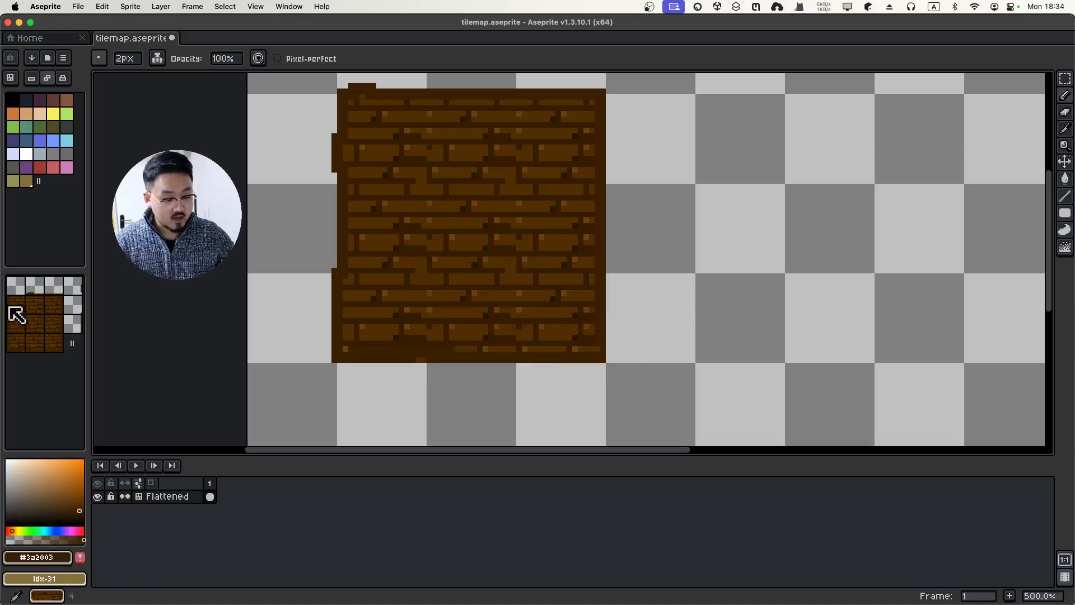
{"action": "left_click", "coordinate": [16, 303]}
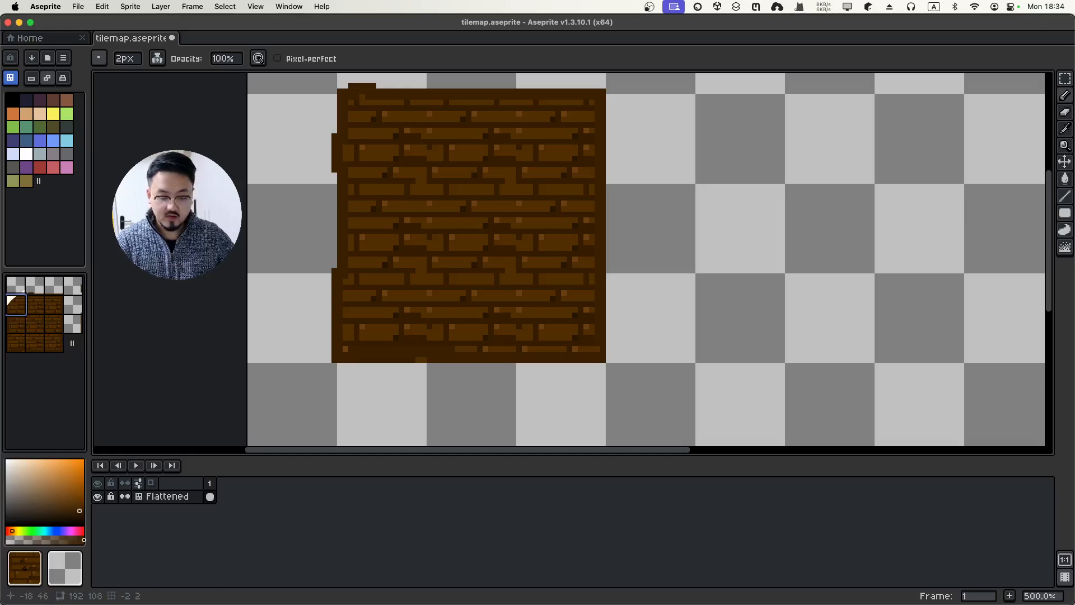
{"action": "scroll", "coordinate": [286, 224], "scroll_direction": "up", "scroll_amount": 2}
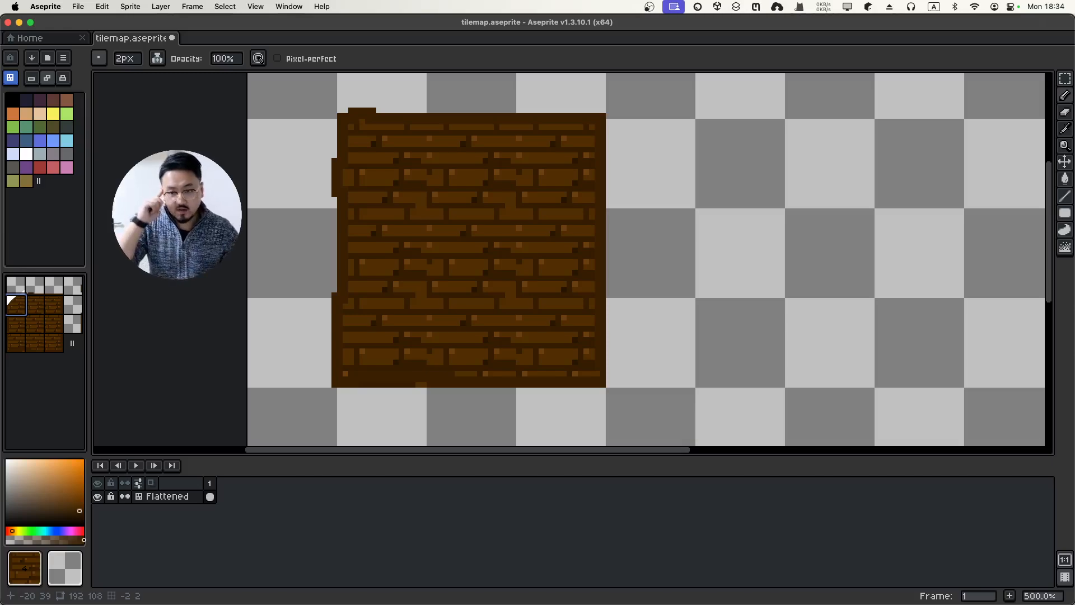